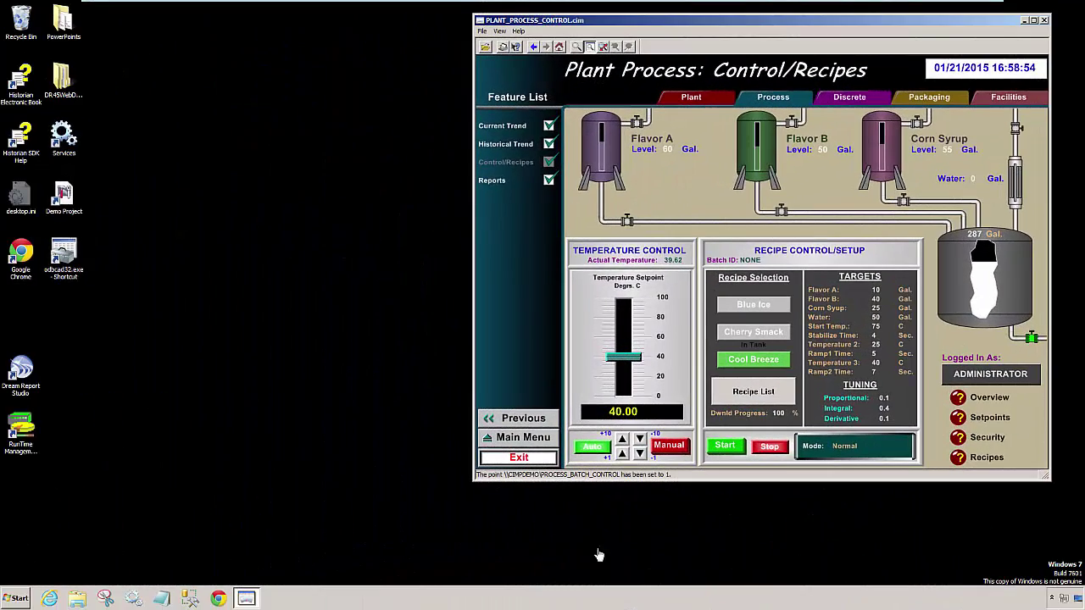
Launch Dream Report Studio and open the existing Cimplicity_Reports project
click(18, 375)
double_click(18, 375)
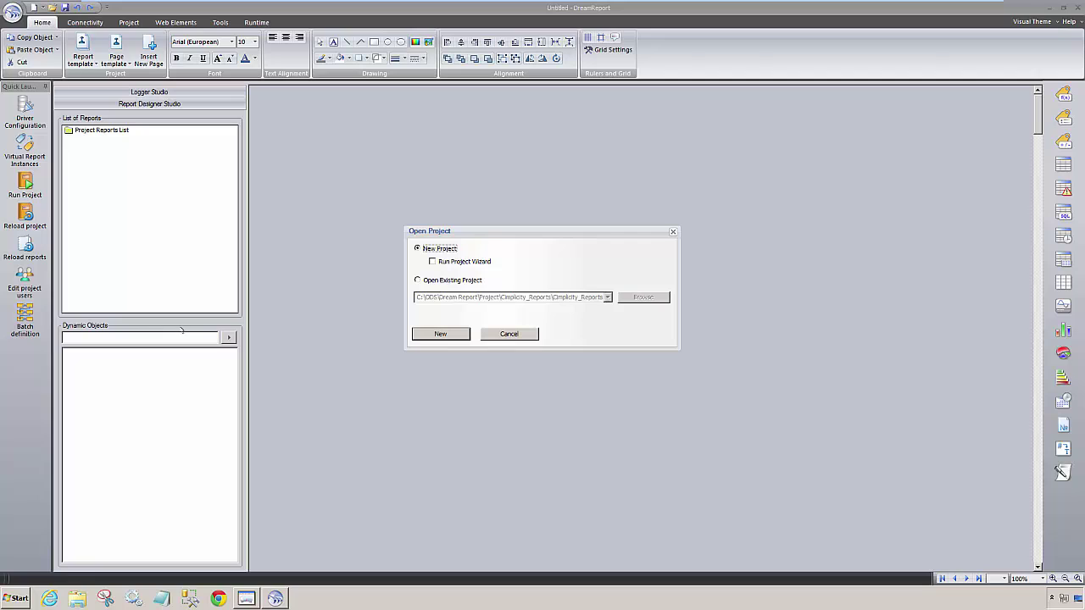
click(453, 280)
click(441, 334)
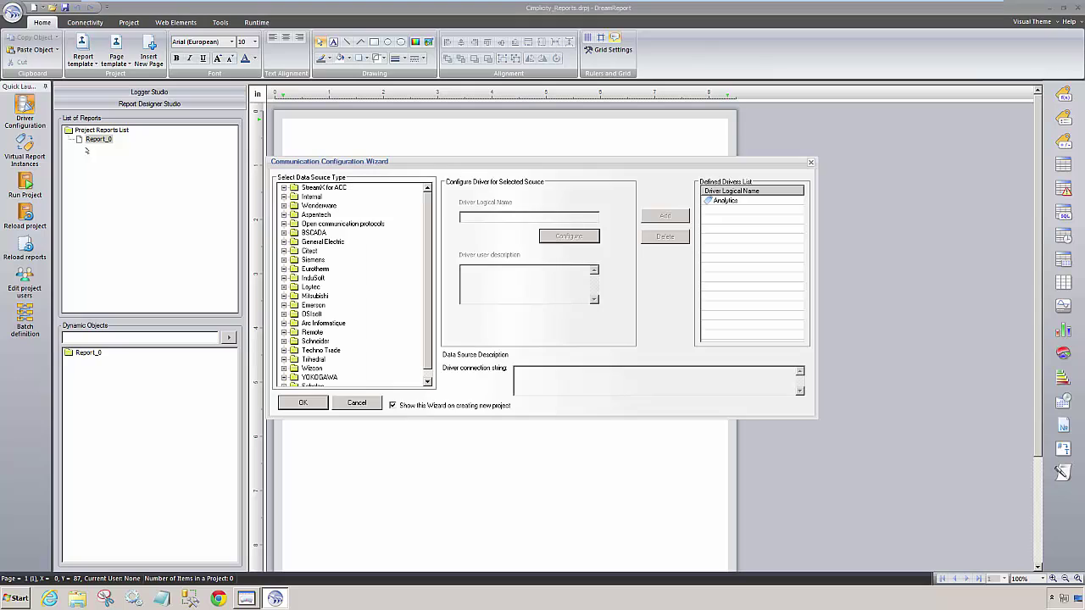
Choose General Electric's Cimplicity historical values source, name it CIM_HistData, and open its configuration
click(284, 241)
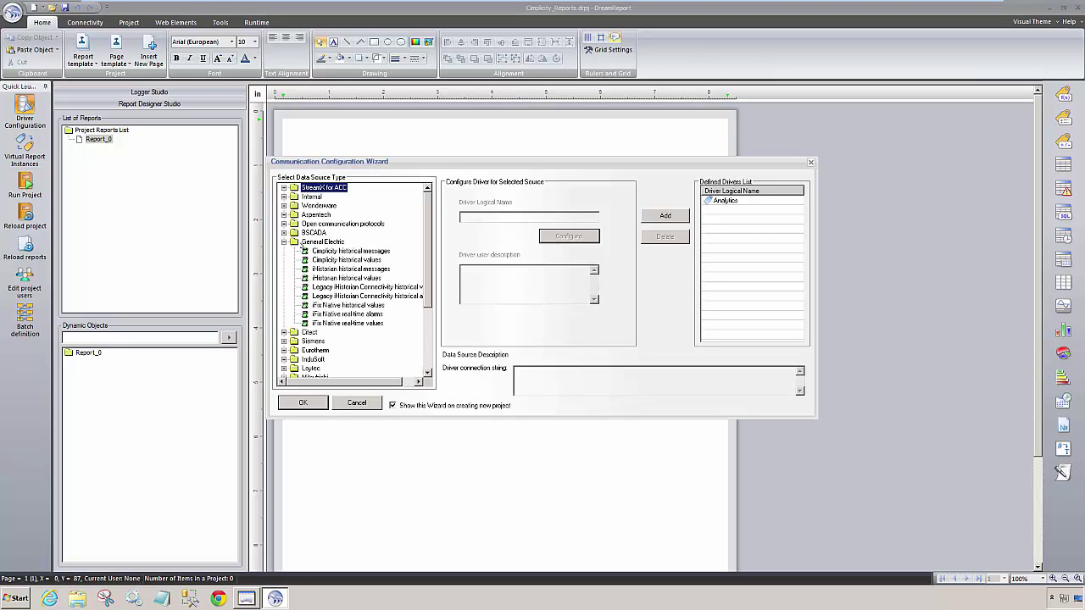
click(324, 252)
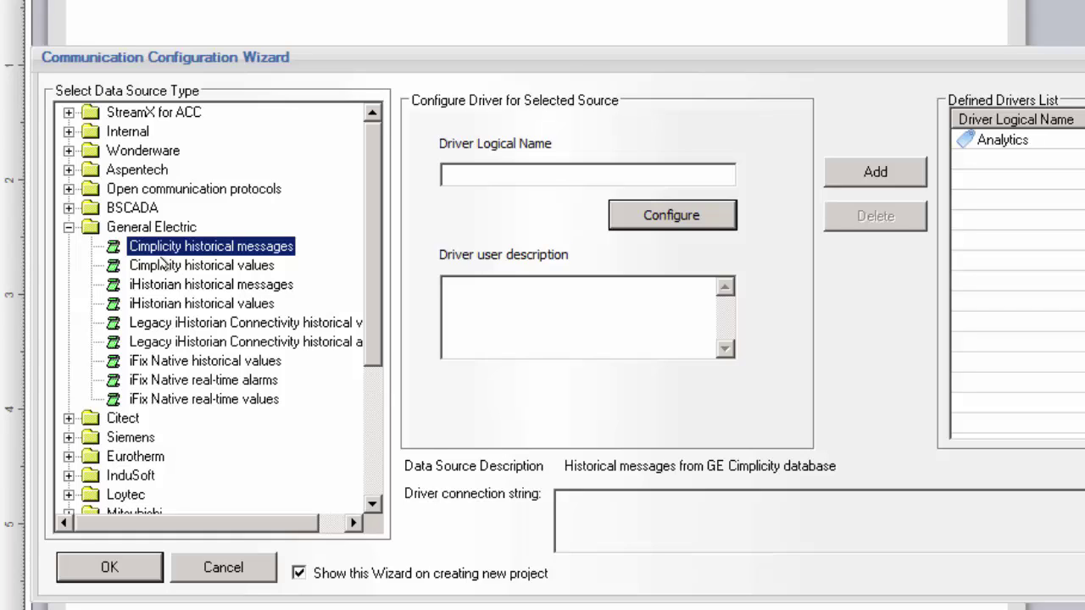
click(161, 266)
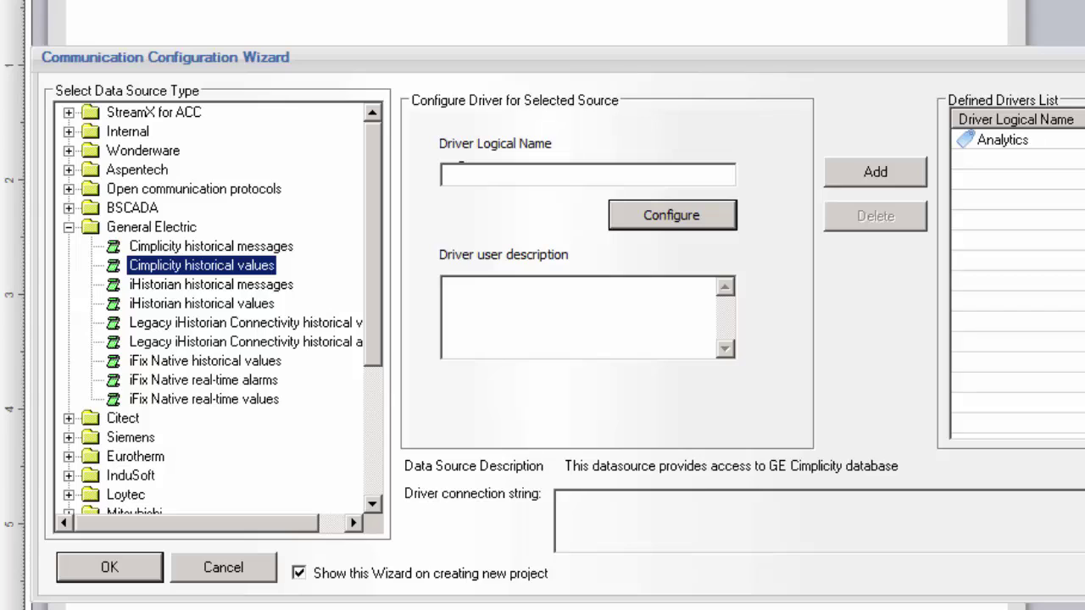
click(447, 174)
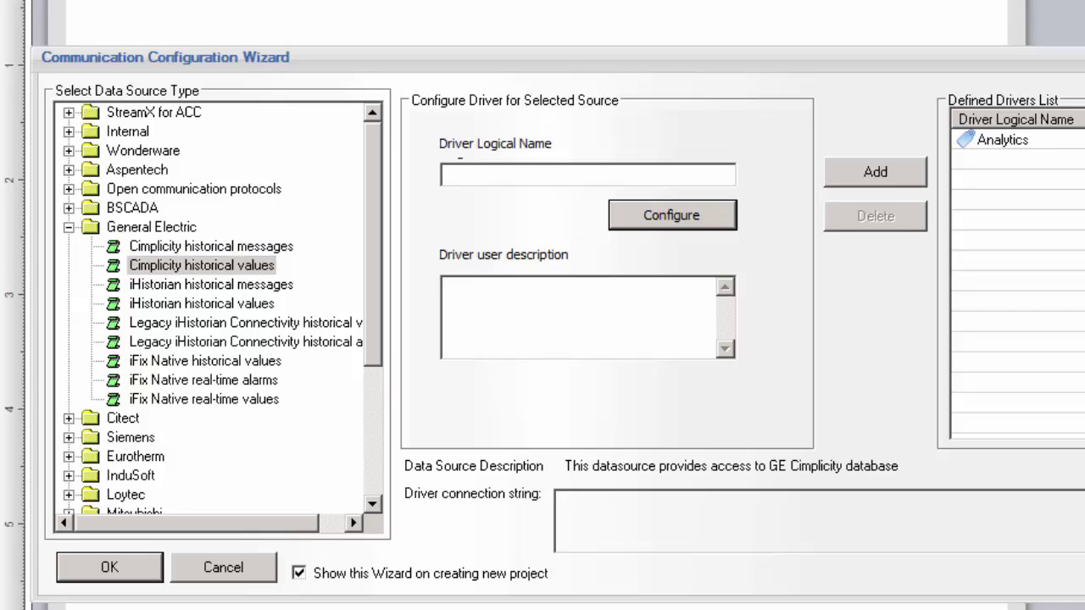
text(CIM_HistData)
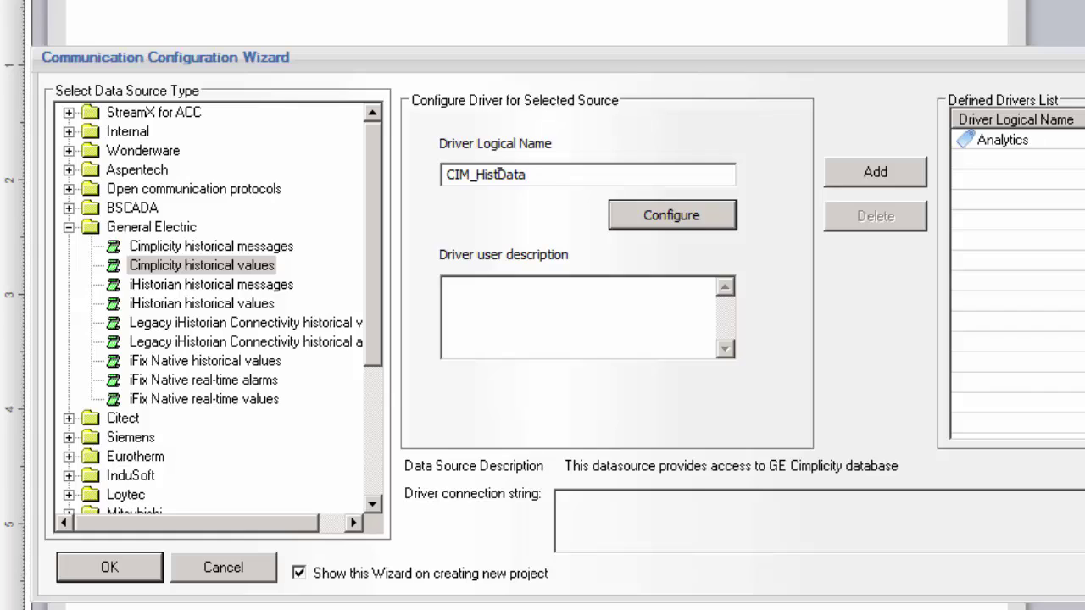
click(653, 212)
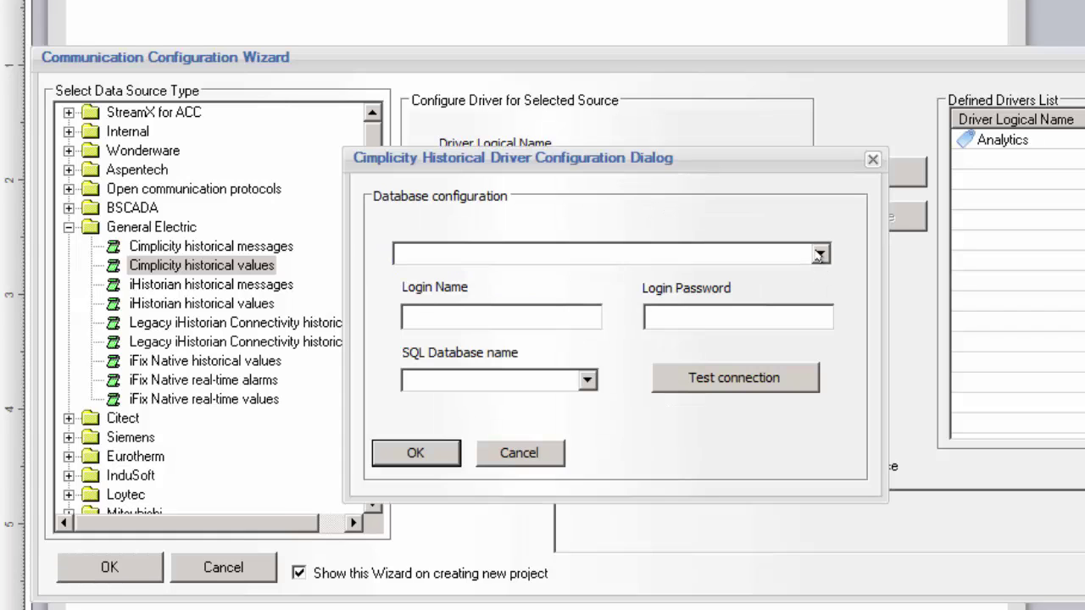
Browse the network for SQL servers and select DRWIN7X64\CIMPLICITY
click(820, 255)
click(659, 290)
click(462, 170)
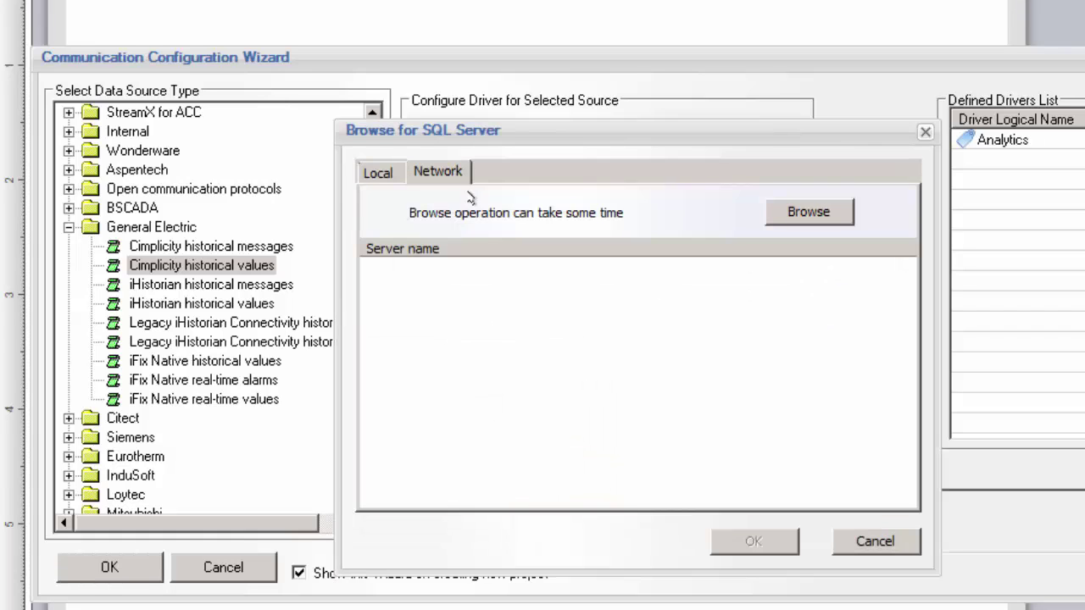
click(839, 212)
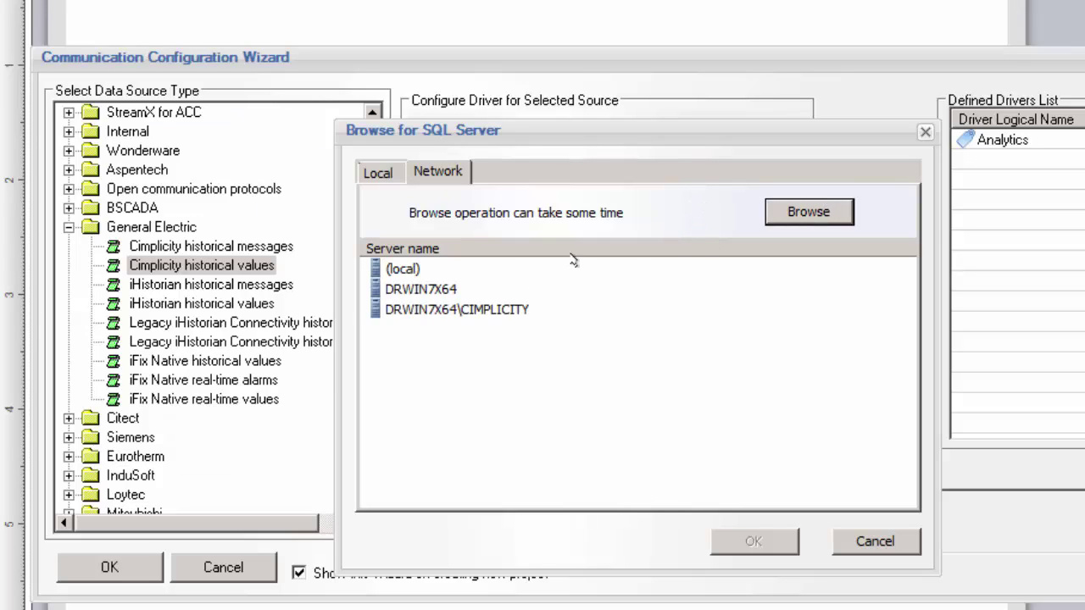
double_click(498, 307)
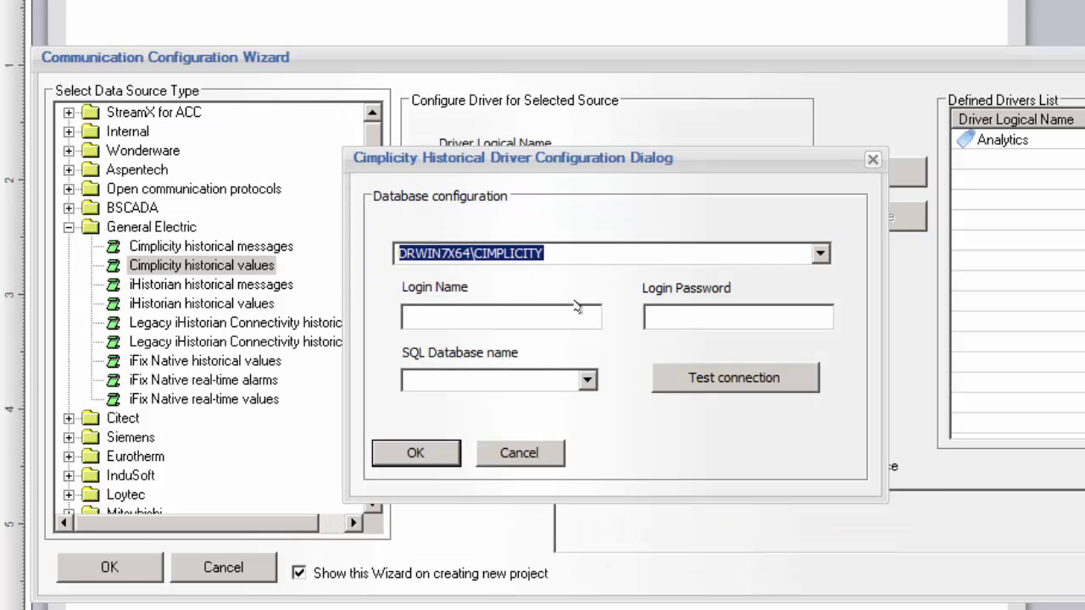
Select the CIMPLICITY database, test the connection, and add CIM_HistData to the defined drivers
click(587, 380)
click(540, 398)
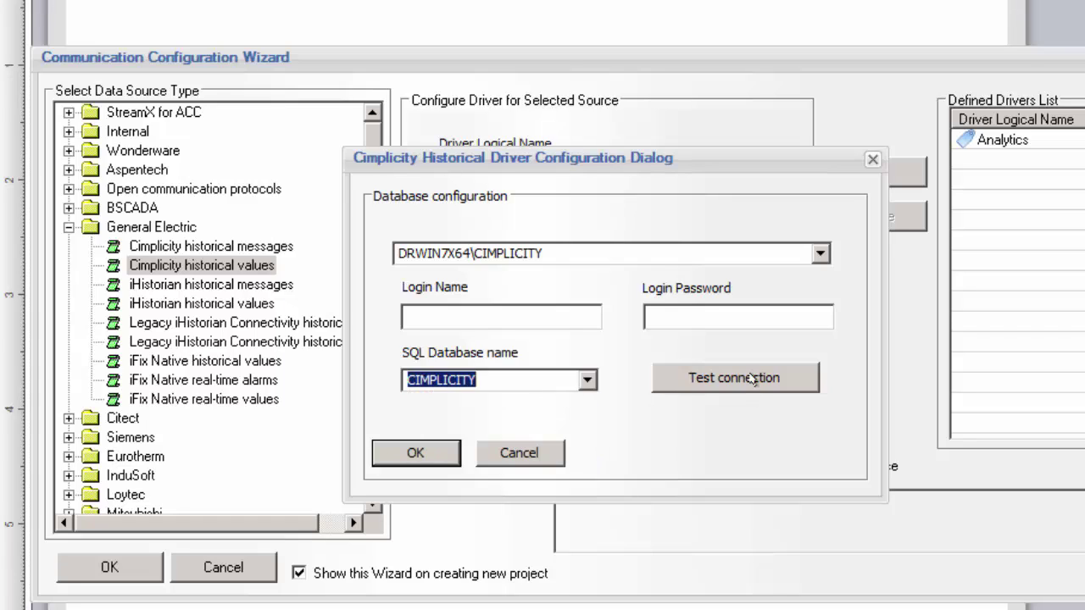
click(752, 378)
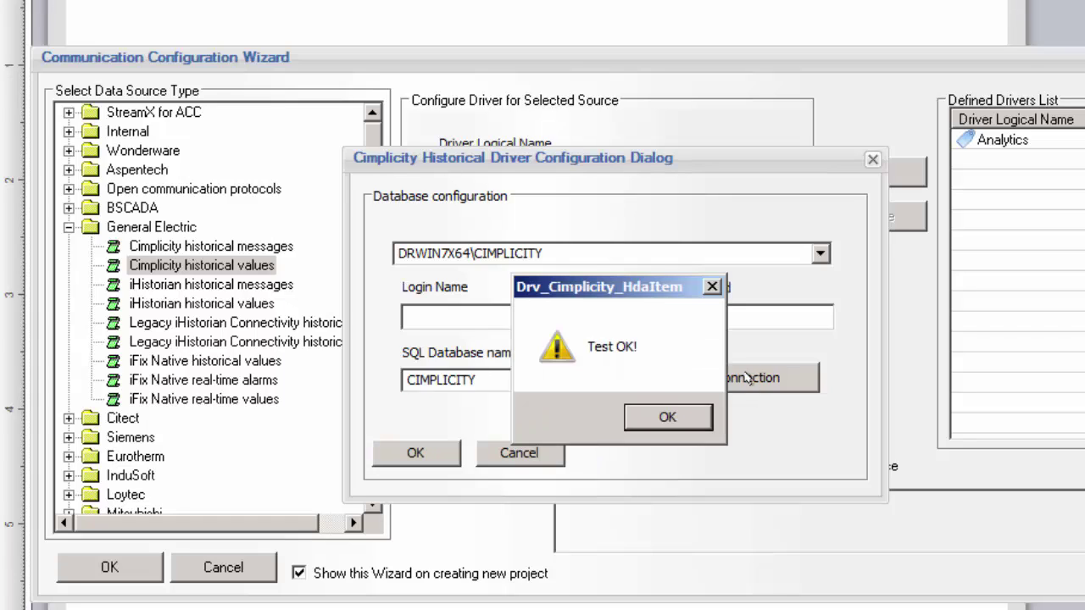
click(659, 415)
click(417, 453)
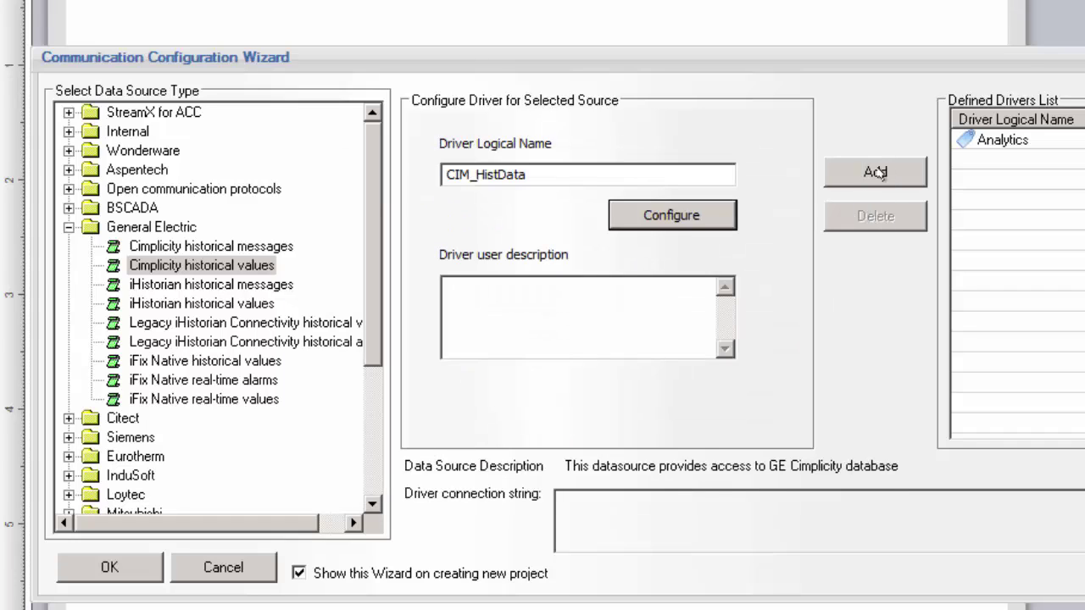
click(876, 173)
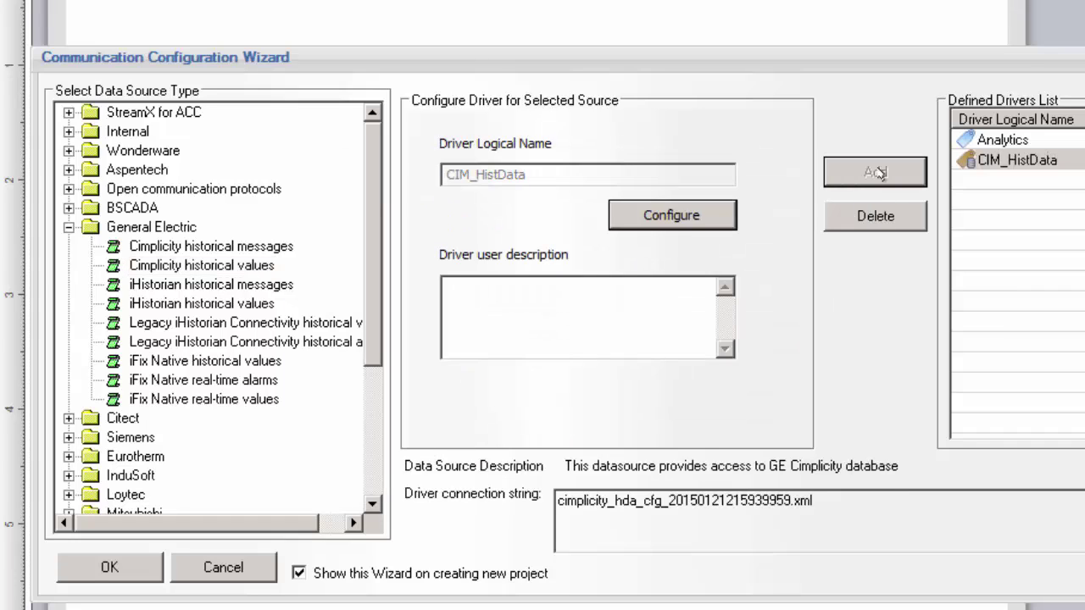
Select the Cimplicity historical messages source and name the driver CIM_Alarms
click(268, 246)
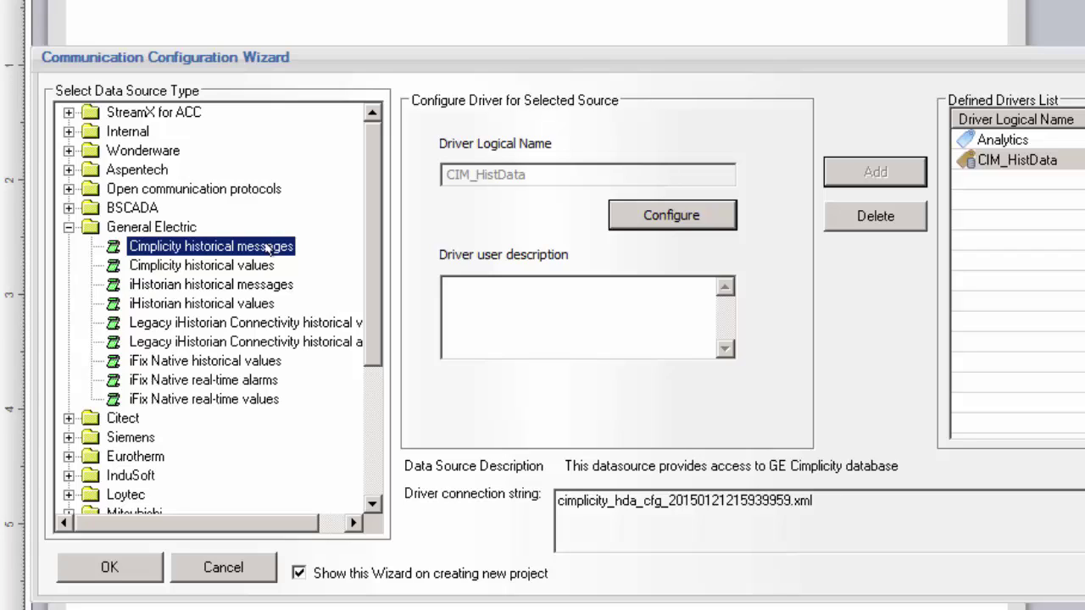
click(267, 246)
click(509, 175)
text(CIM_Alarms)
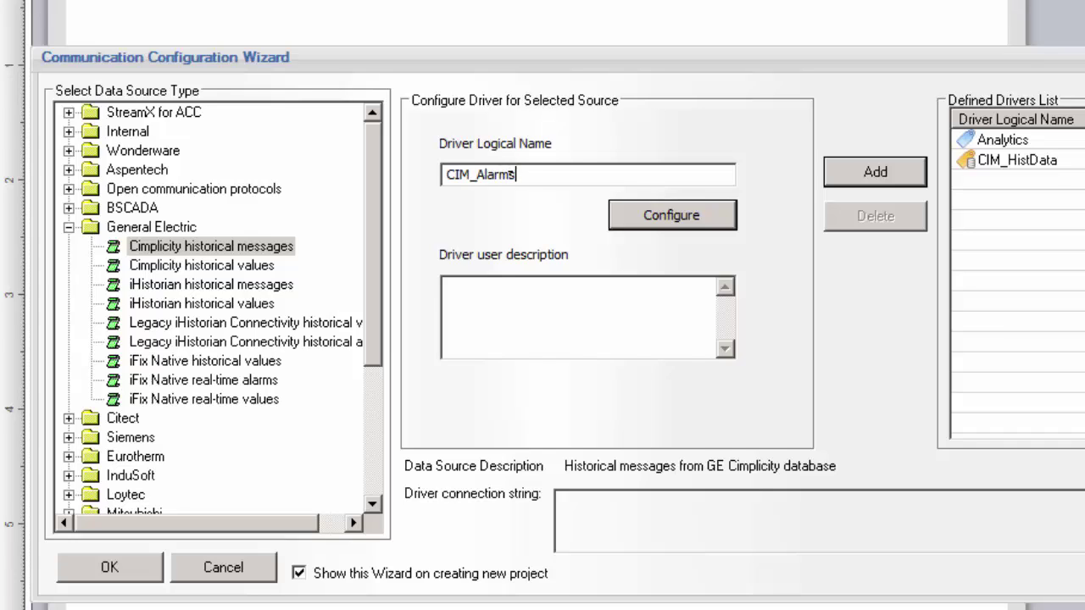
Point CIM_Alarms at the CIMPLICITY database, test the connection, and open the filters' configuration
click(661, 219)
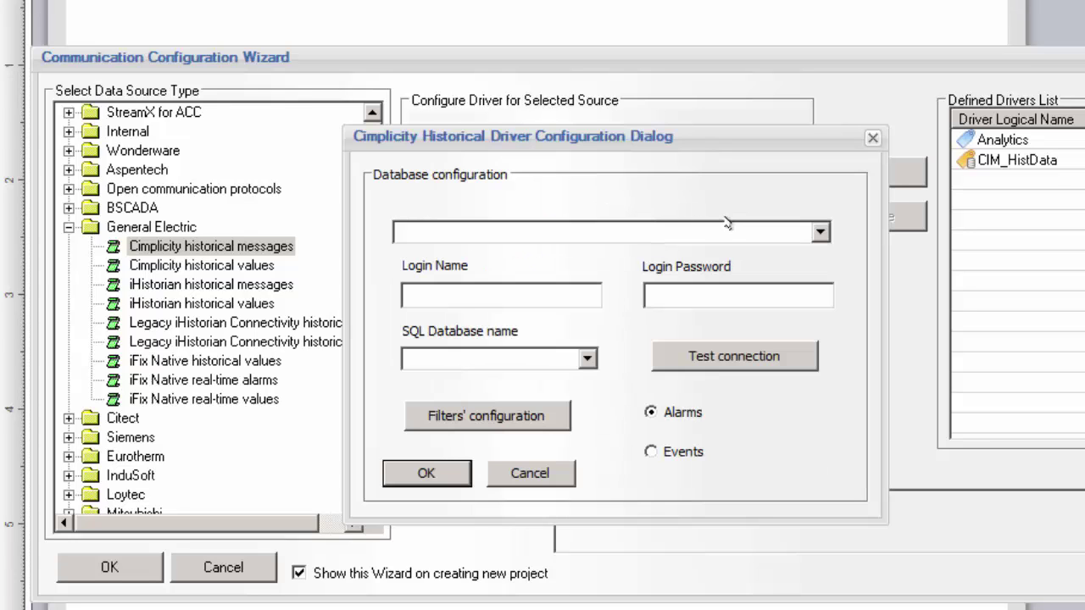
click(587, 358)
click(583, 381)
click(700, 355)
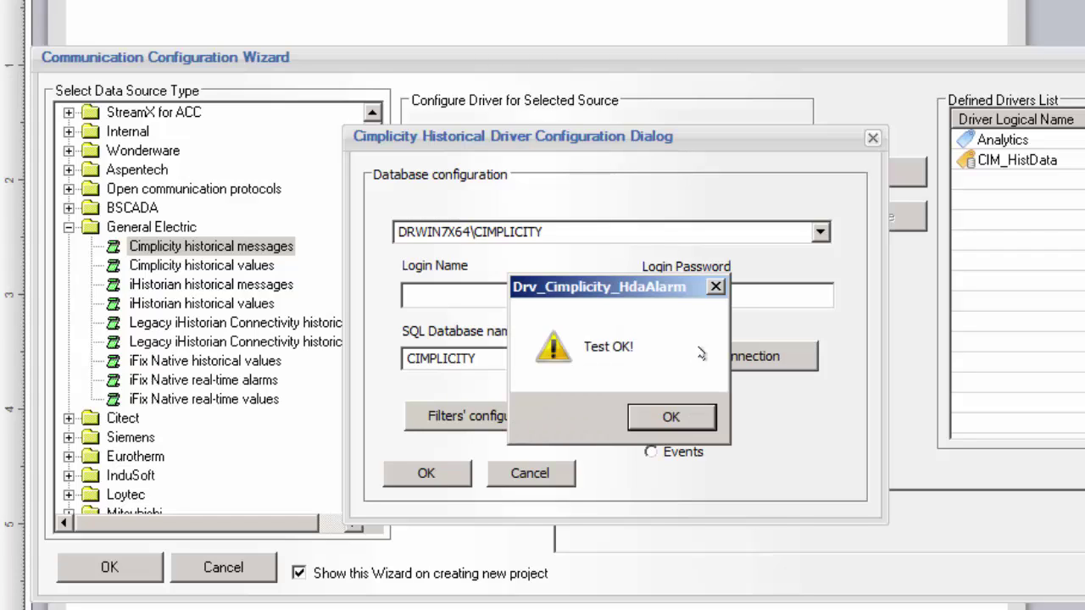
click(670, 414)
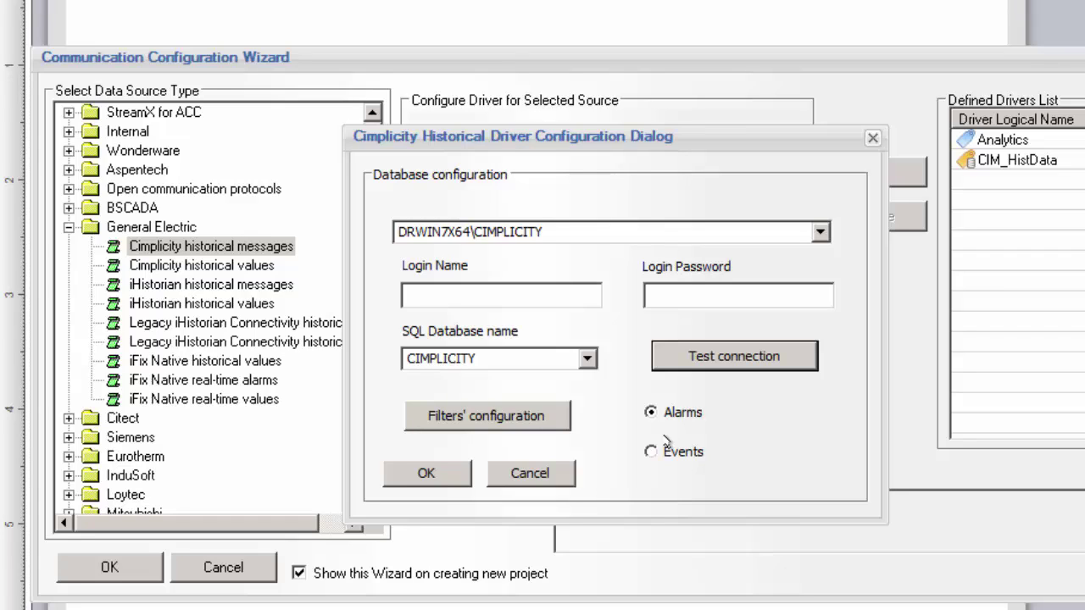
click(520, 413)
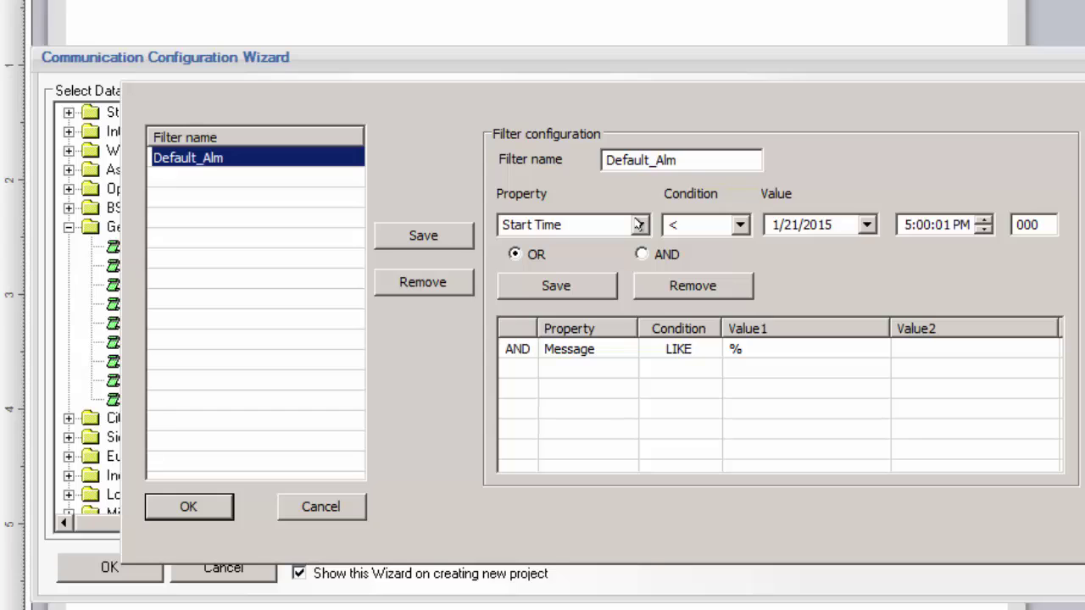
Add and save a filter condition Priority < 10 combined with AND
click(639, 224)
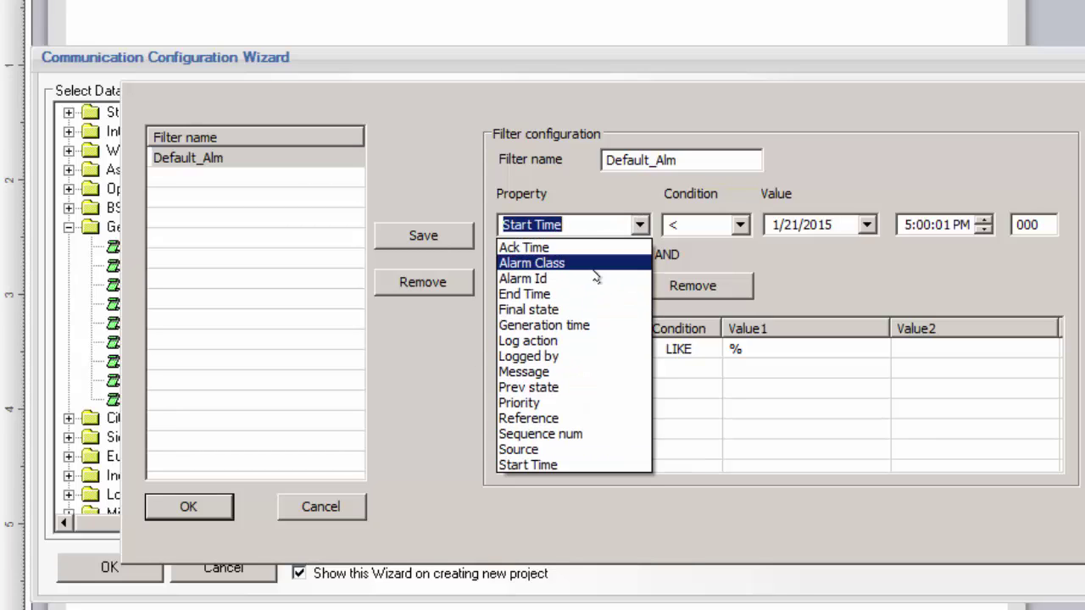
click(549, 400)
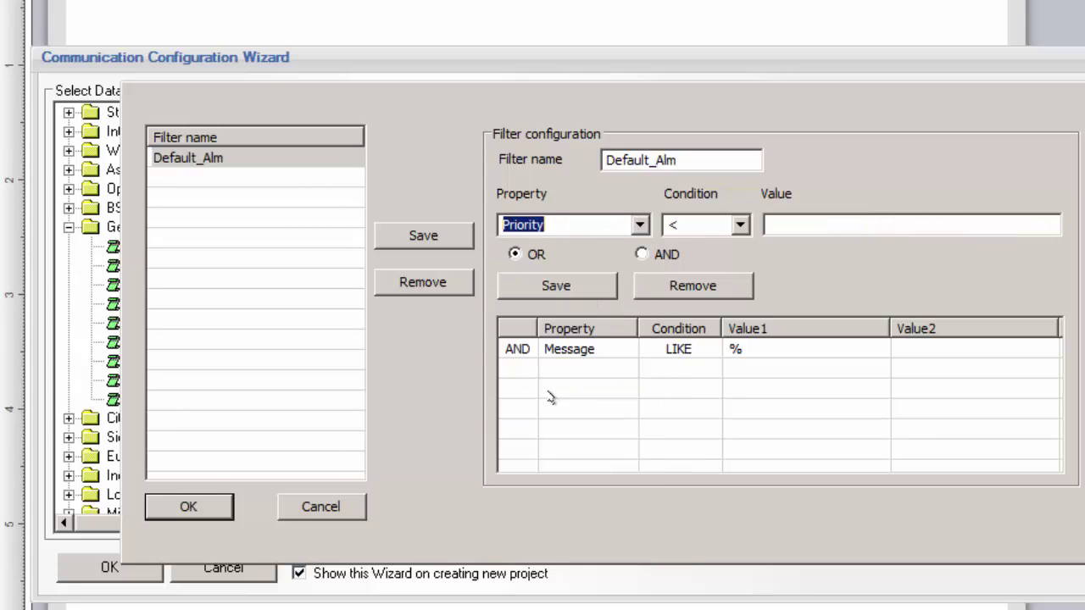
click(782, 224)
text(10)
click(660, 258)
click(594, 283)
Rename the filter to Hi Priority, save it, and check its conditions
drag(672, 159, 455, 149)
text(Hi P)
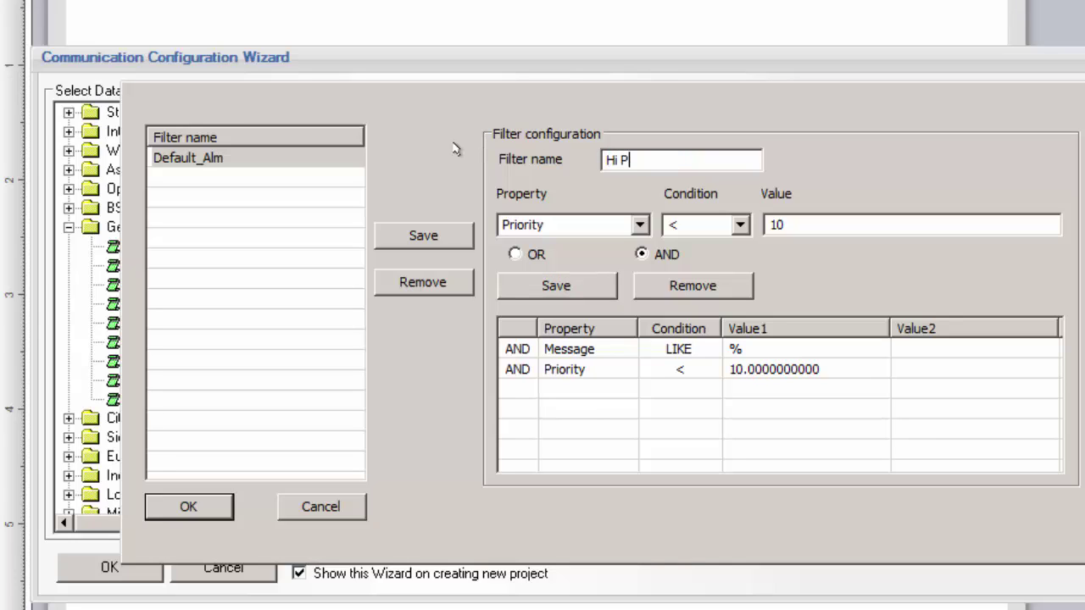
text(riority)
click(419, 237)
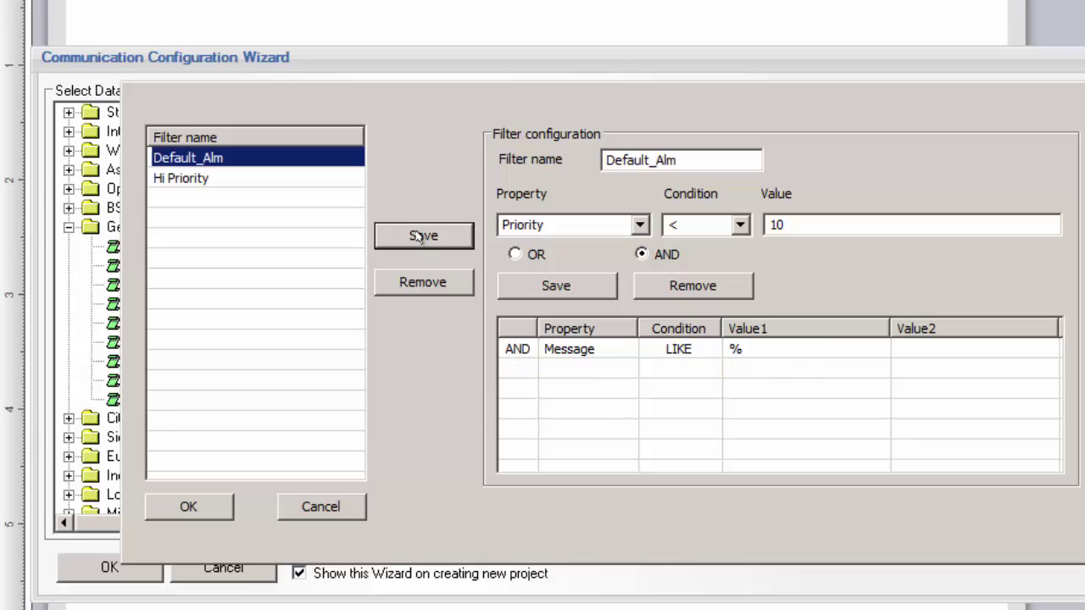
click(217, 175)
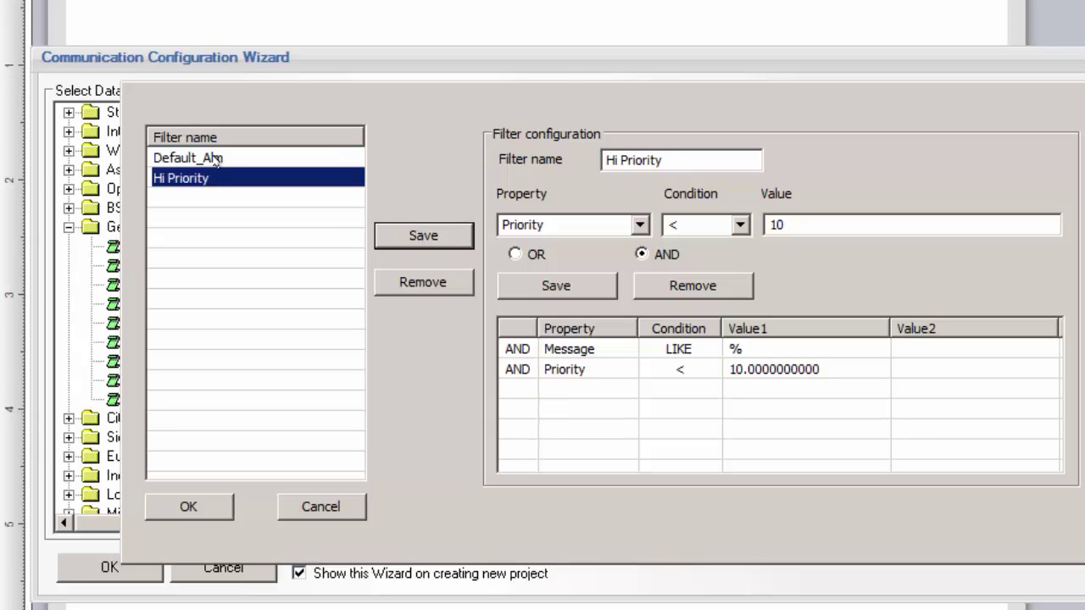
click(214, 159)
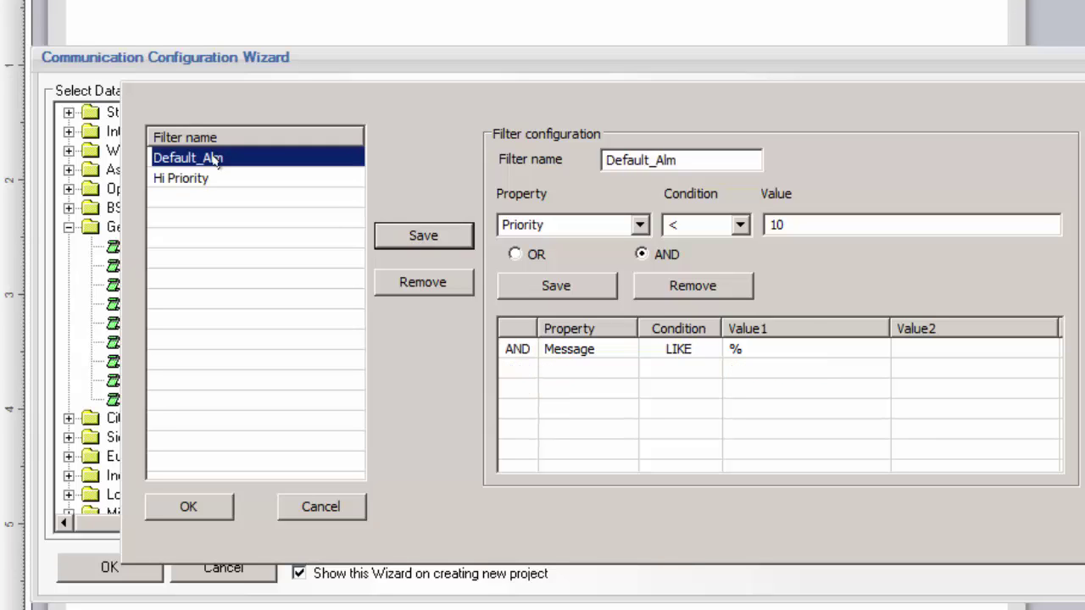
Confirm the filter and database settings and add CIM_Alarms to the defined drivers
click(181, 506)
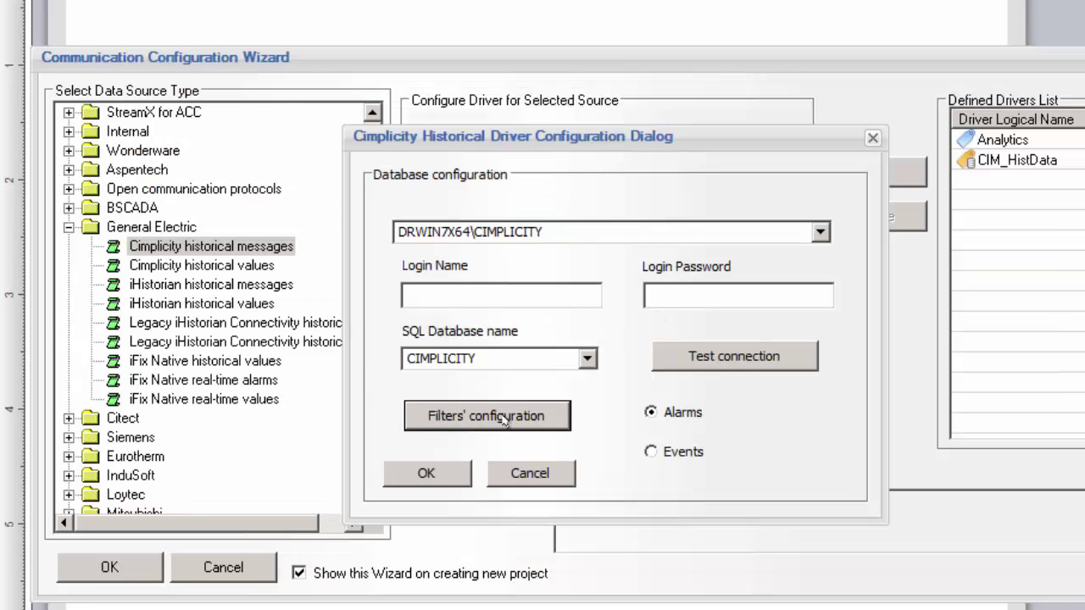
click(441, 475)
click(845, 172)
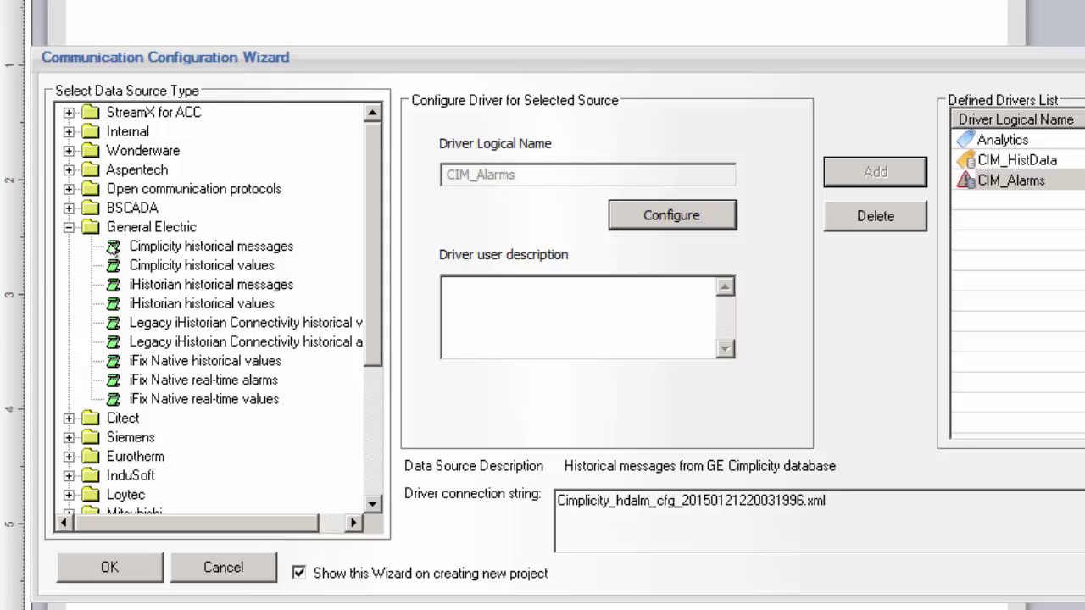
Collapse the General Electric group in the data source type tree
click(69, 226)
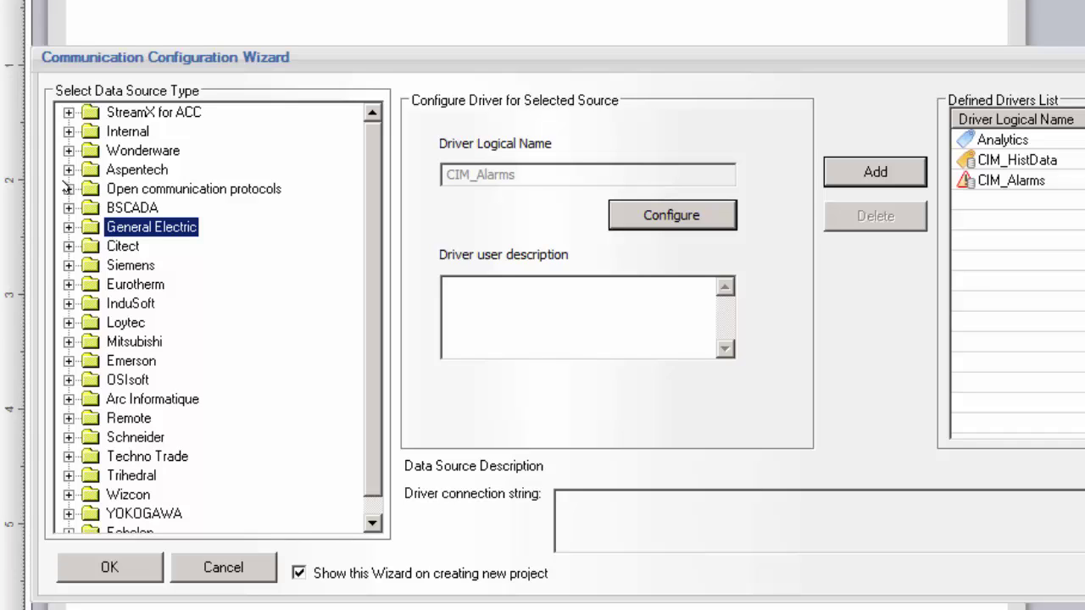
Choose the OPC DA real-time source and name the driver CIM_RealTime
click(68, 188)
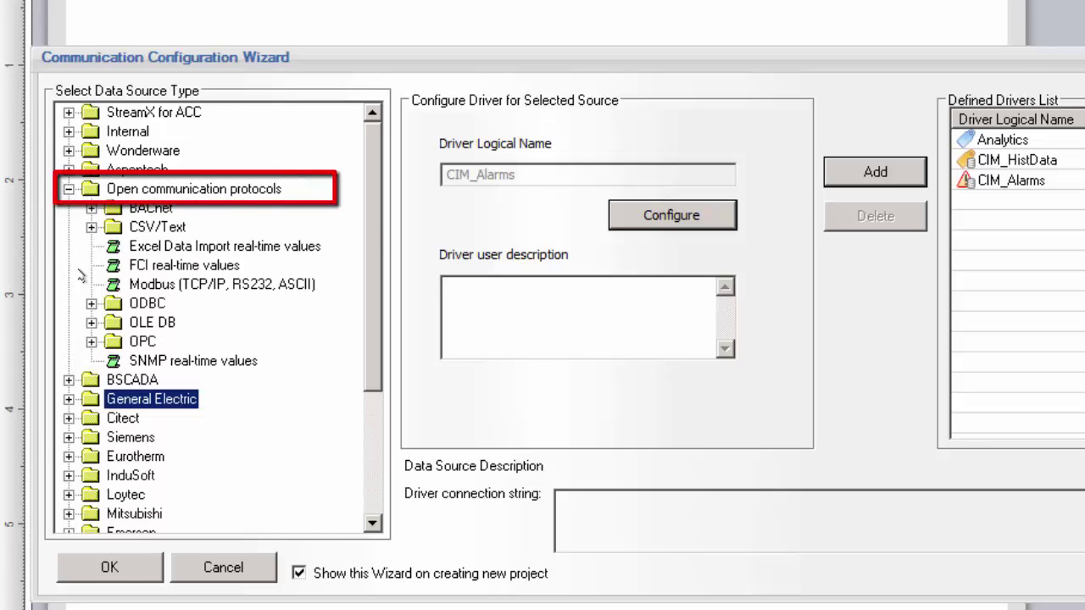
click(90, 342)
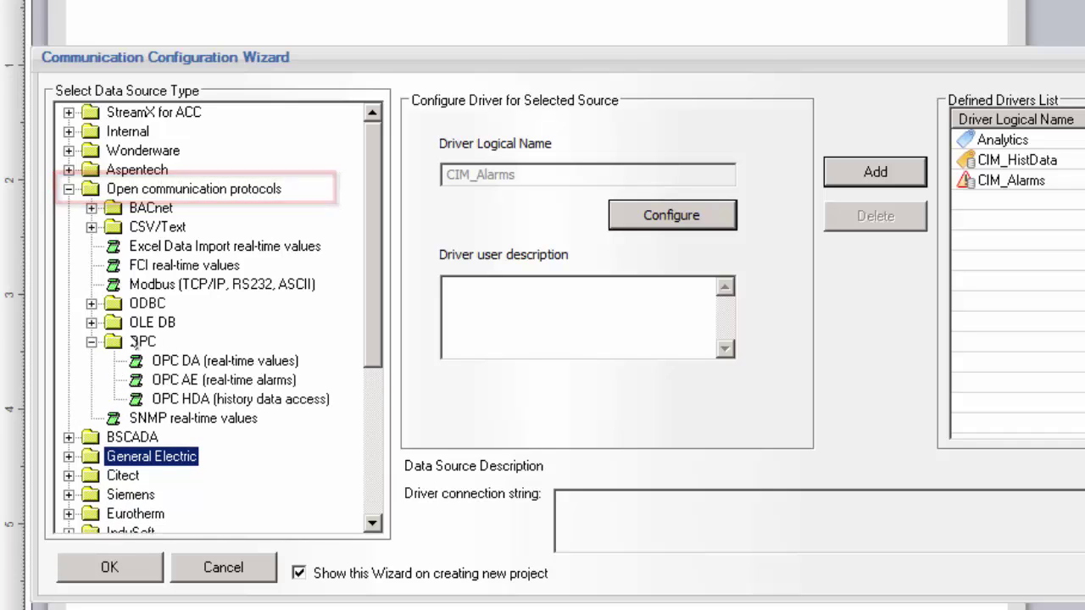
click(200, 360)
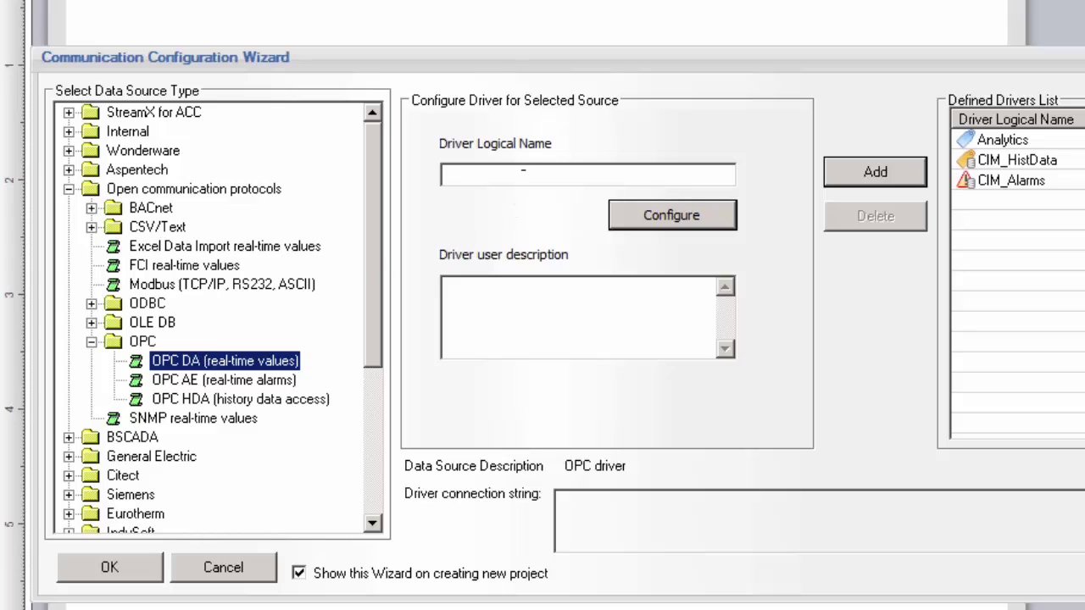
click(523, 174)
text(CIM_RealTime)
Connect CIM_RealTime to CIMPLICITY.HMI.OPCServer.1, test it, add it, and close the wizard
click(671, 214)
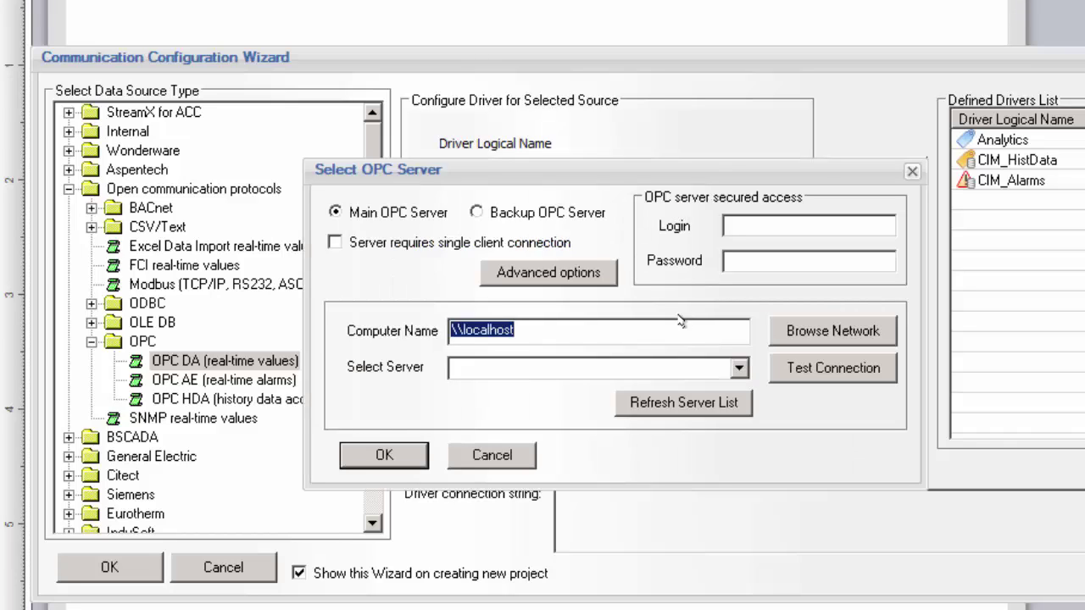
click(730, 367)
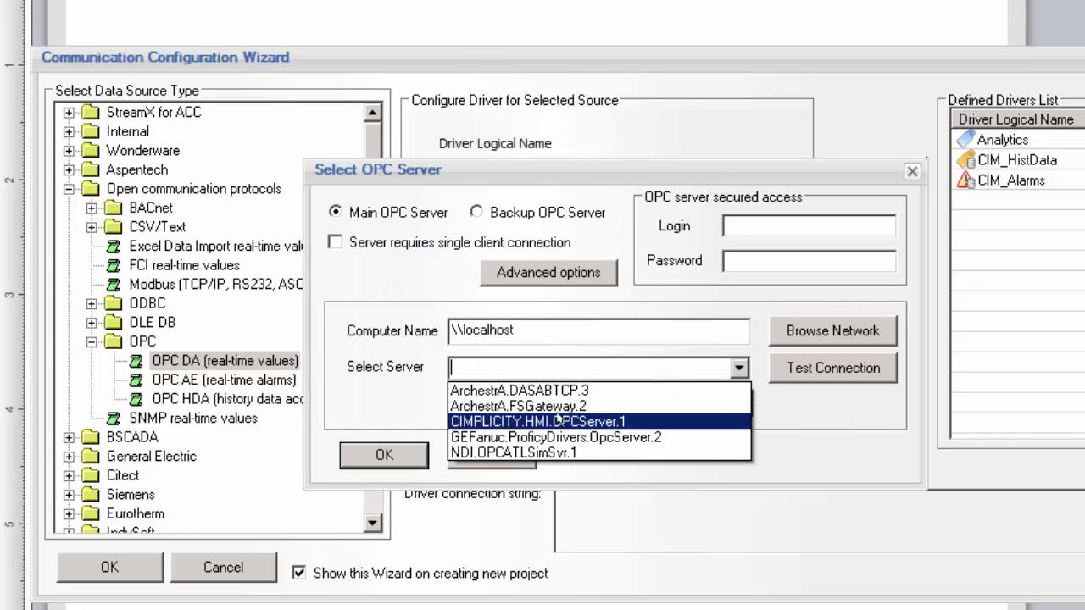
click(559, 421)
click(780, 370)
click(690, 416)
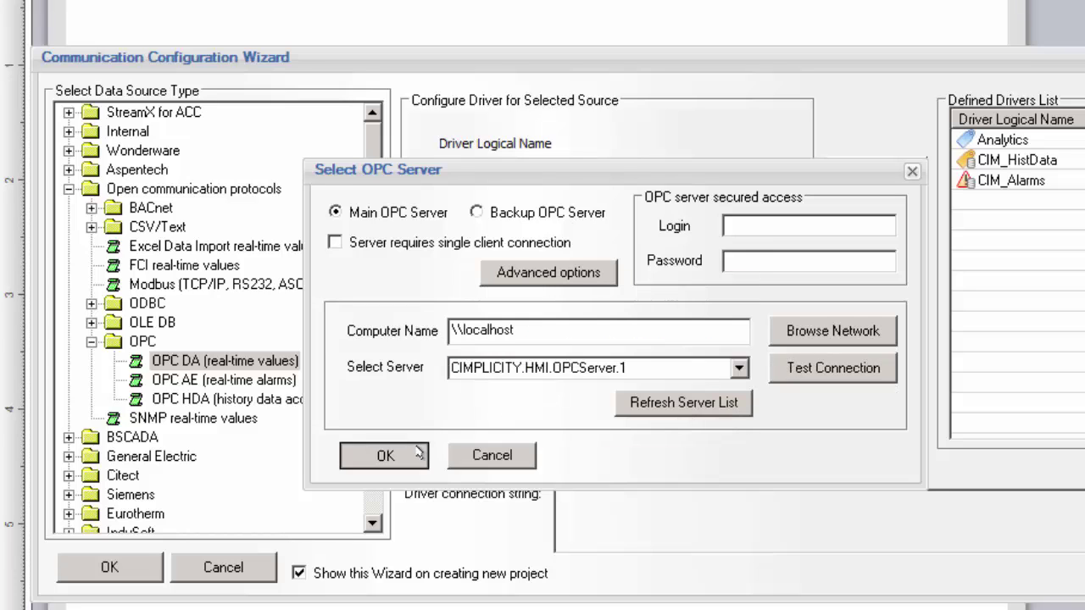
click(386, 453)
click(870, 173)
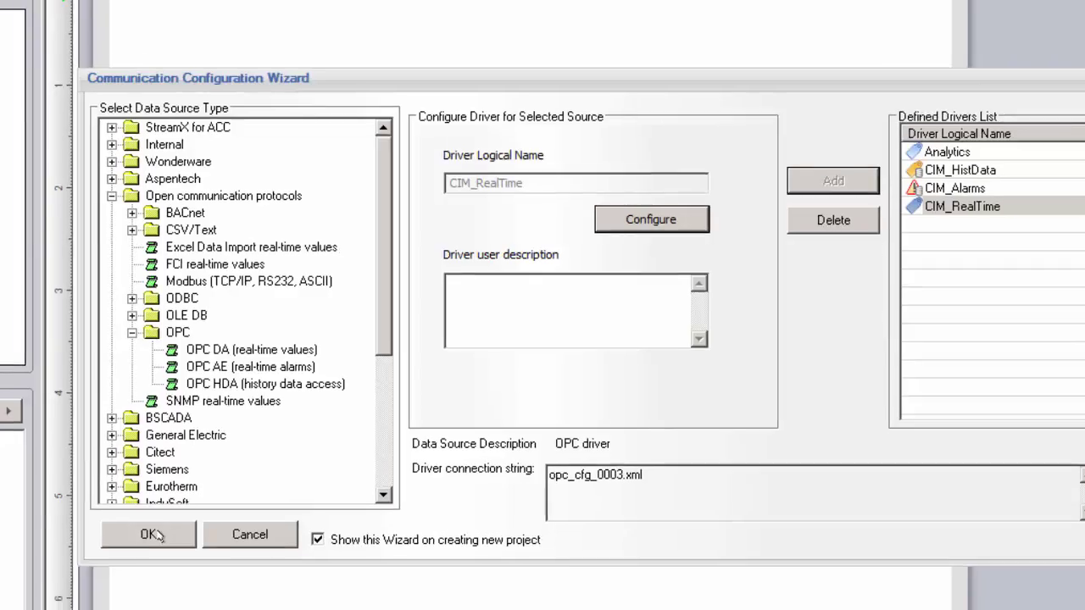
click(152, 535)
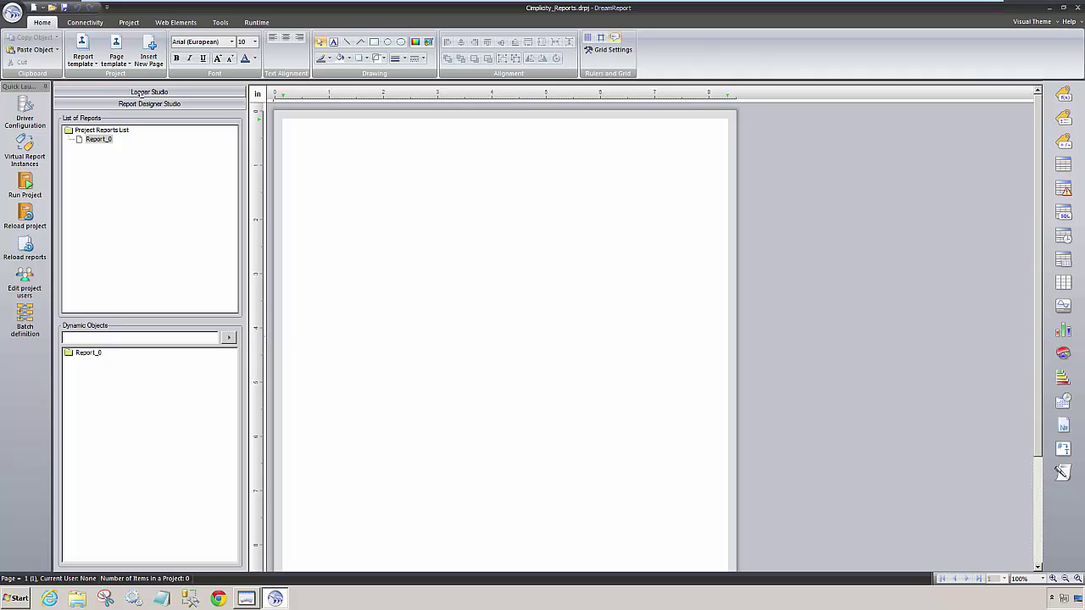
In Logger Studio, add an item group grpDelta with CIM_RealTime as its source
click(141, 92)
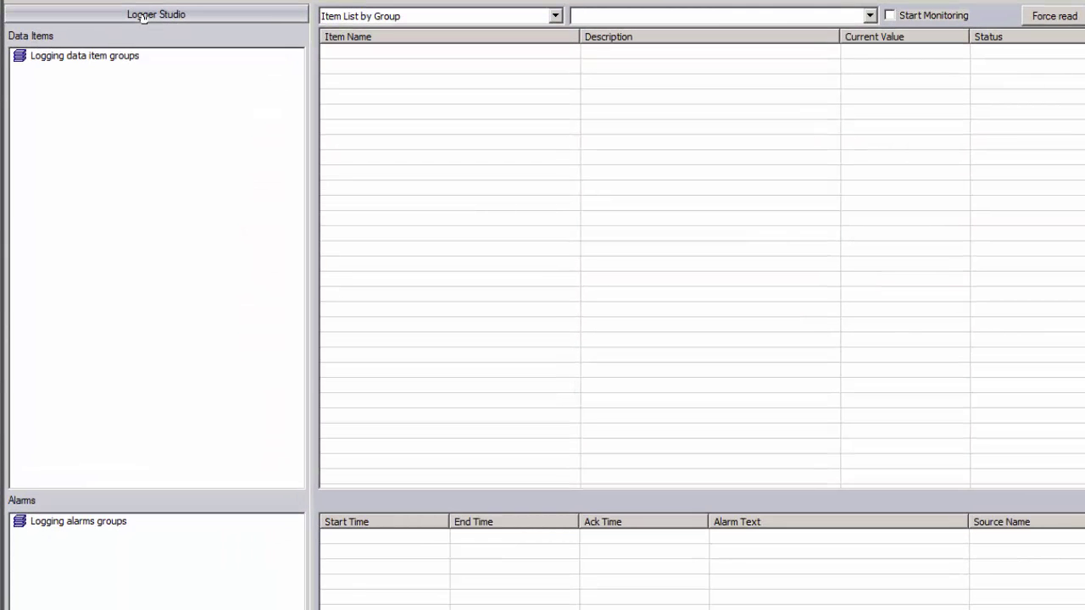
right_click(127, 141)
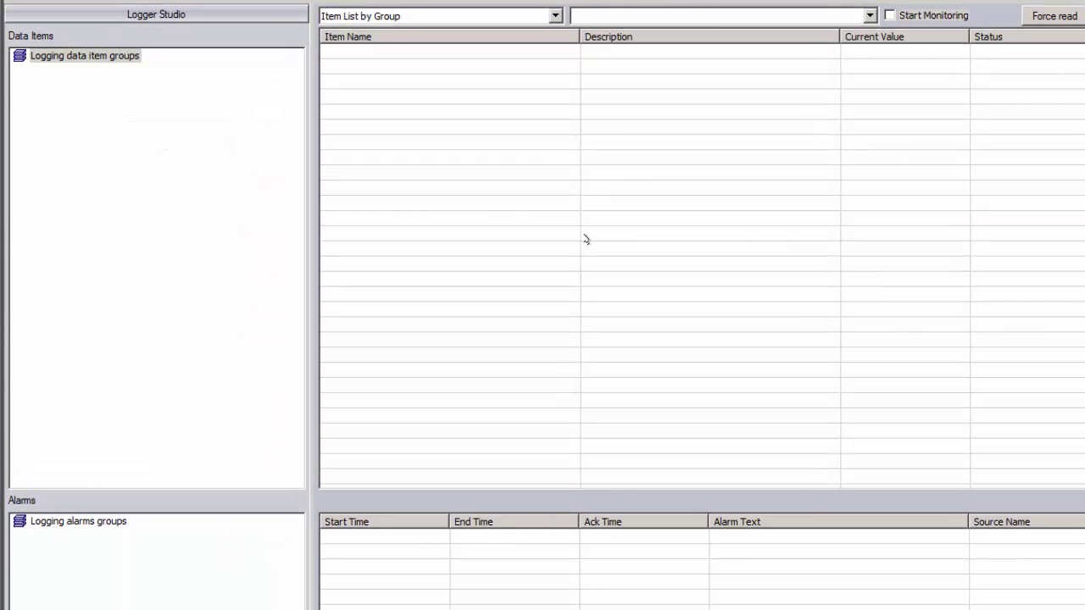
click(189, 131)
click(683, 164)
text(grpDelt)
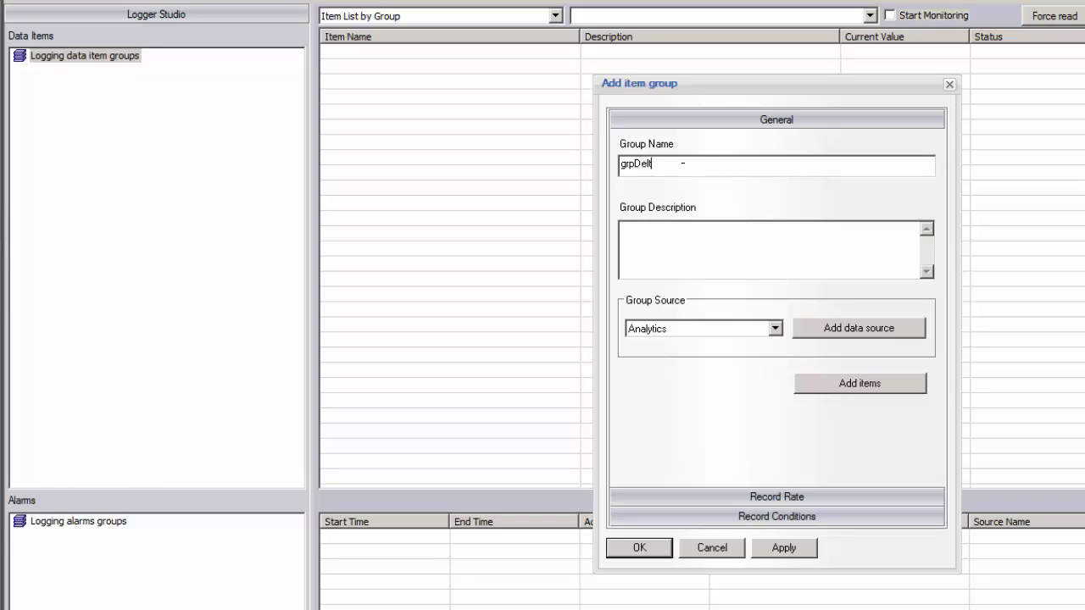
text(a)
click(775, 328)
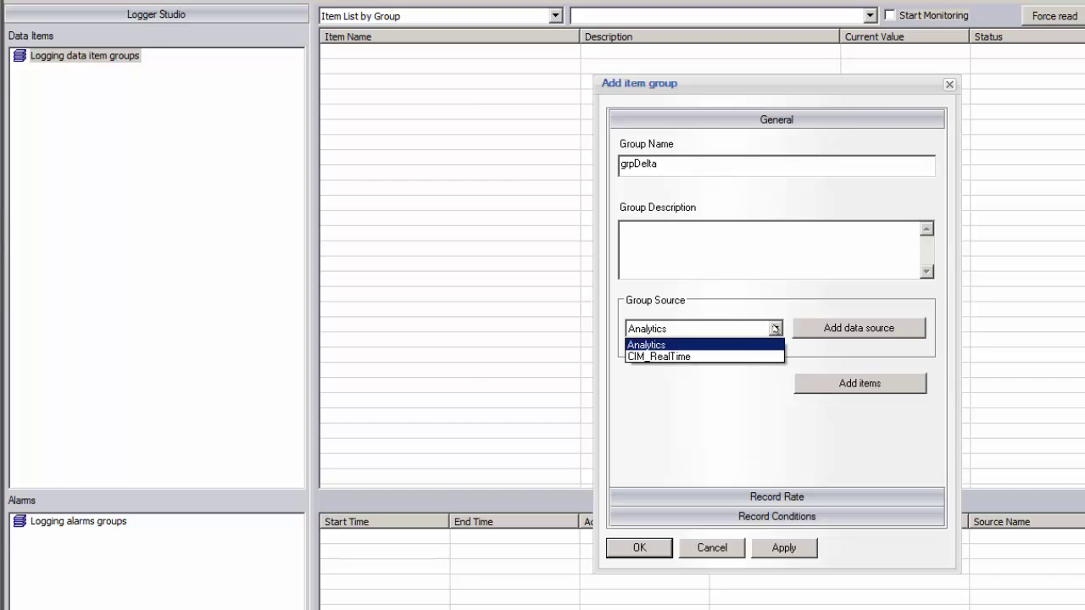
click(719, 354)
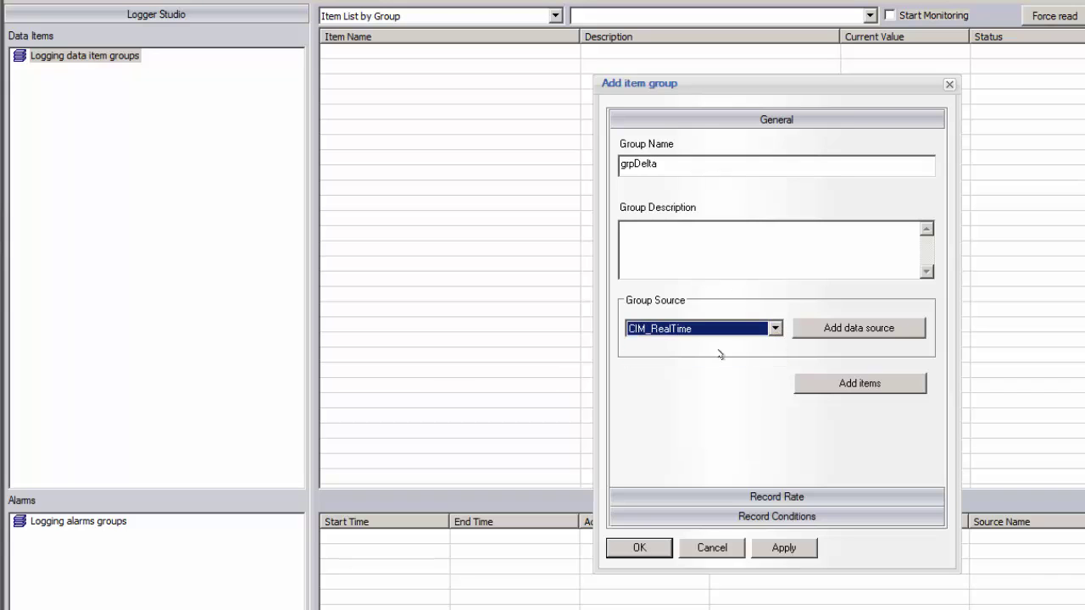
Add PROCESS_RECP_ID's VALUE from CIMPDEMO to grpDelta and review its record rate settings
click(854, 387)
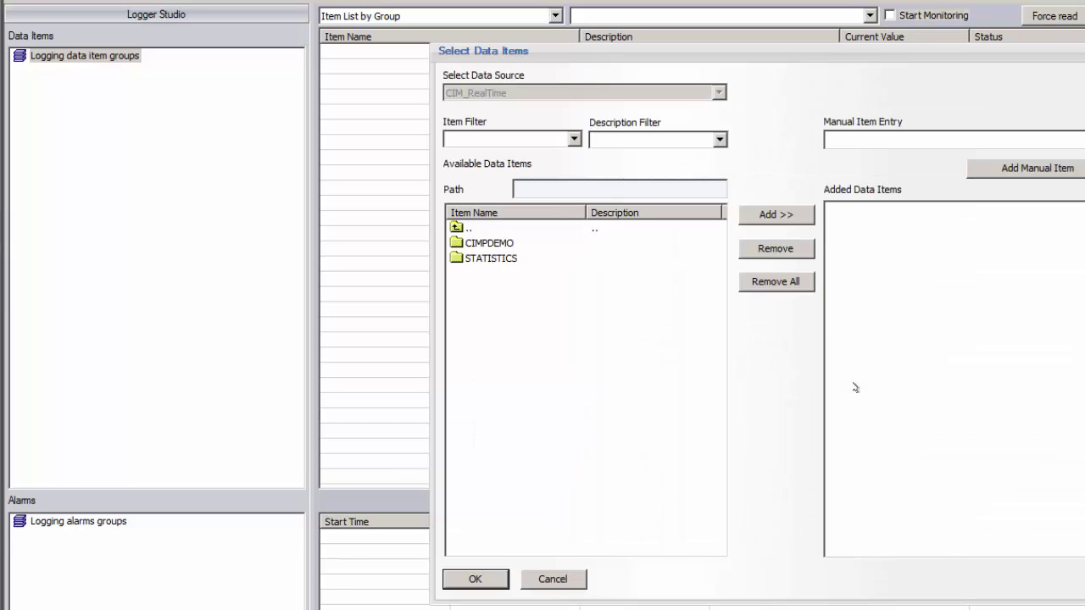
double_click(477, 242)
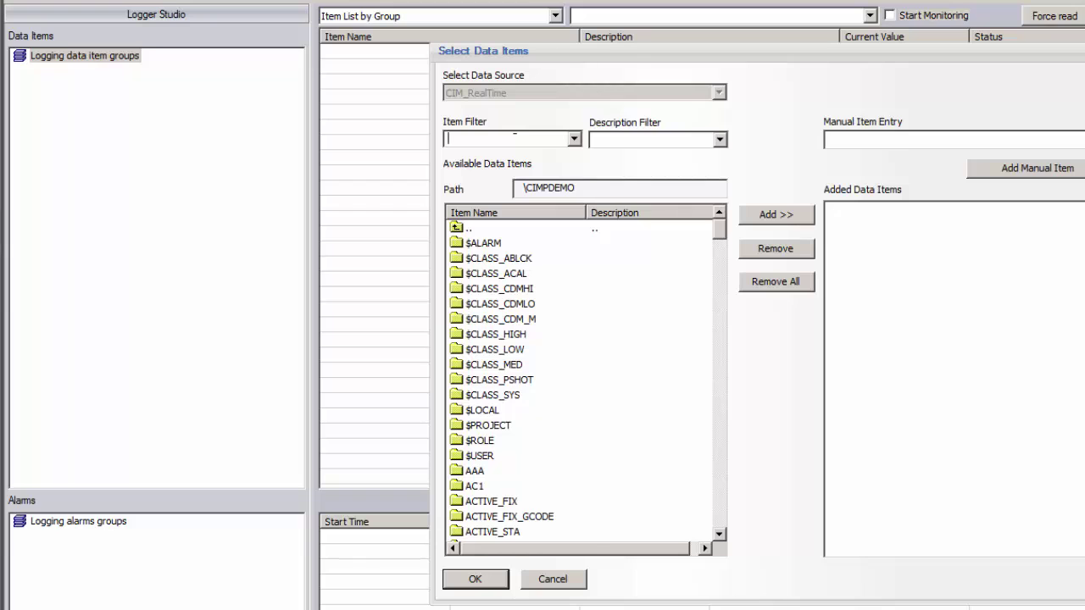
click(514, 138)
text(Proc*RE)
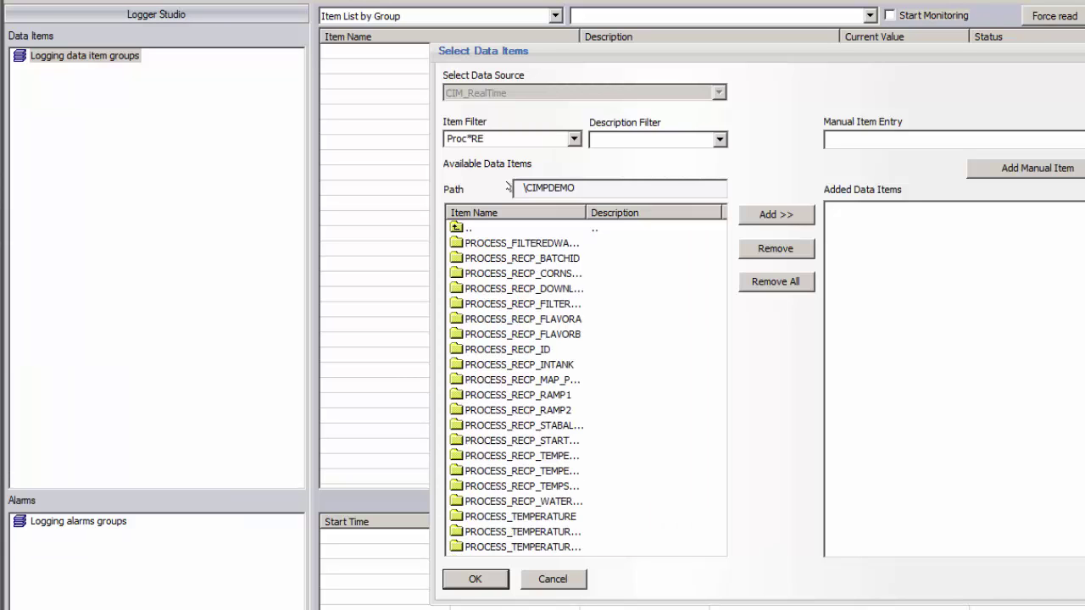
text(C)
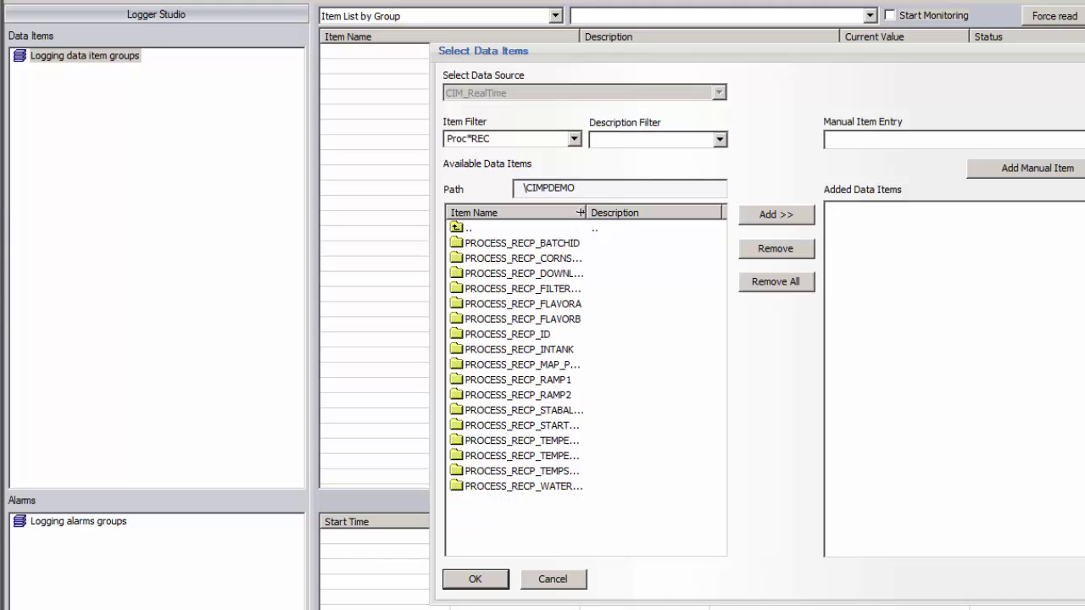
double_click(584, 213)
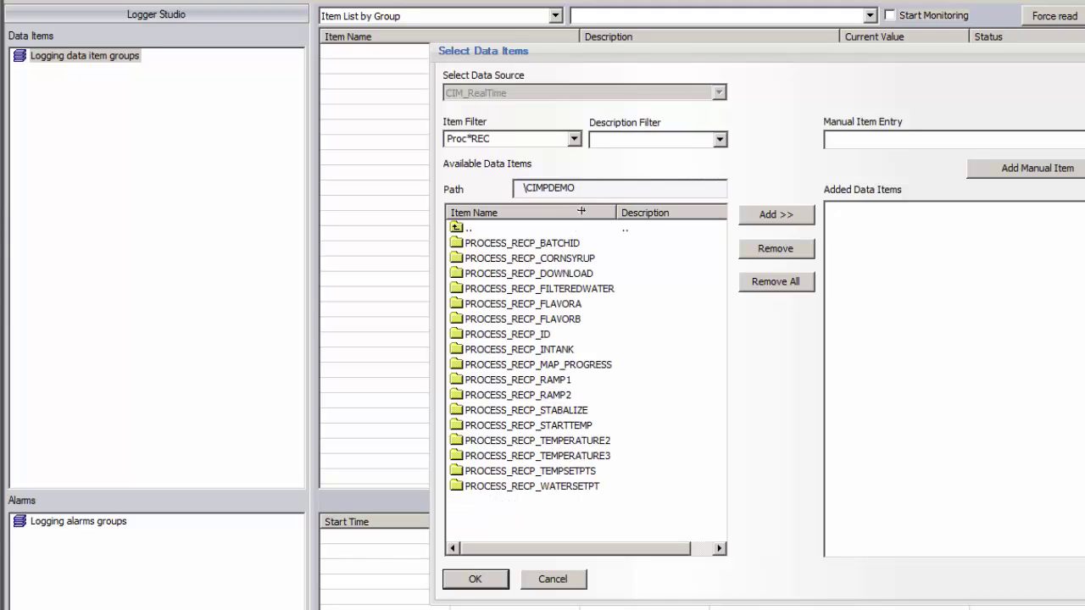
double_click(549, 334)
double_click(474, 244)
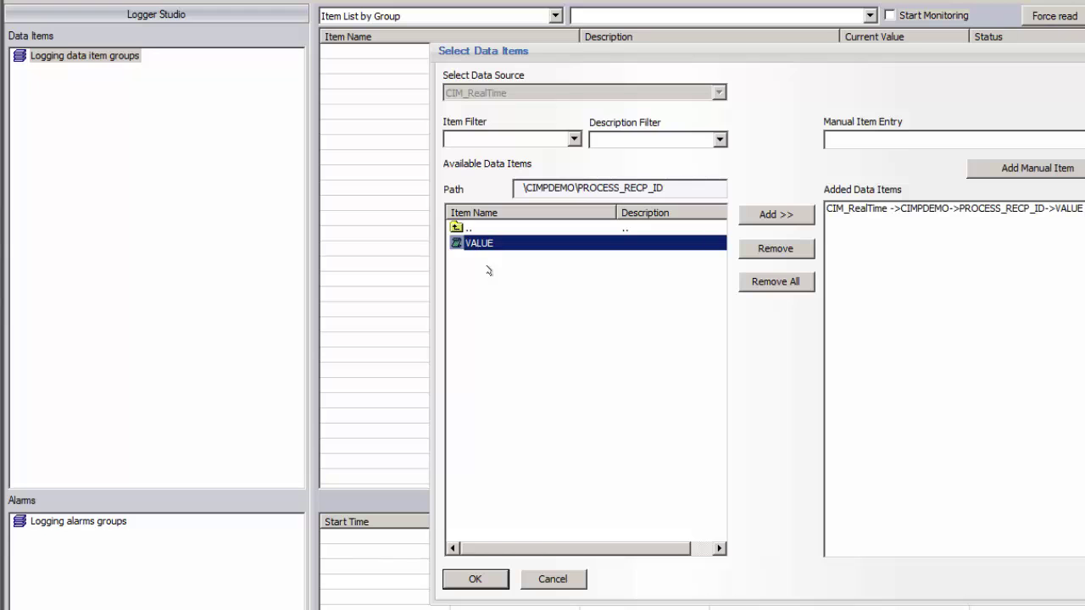
click(483, 576)
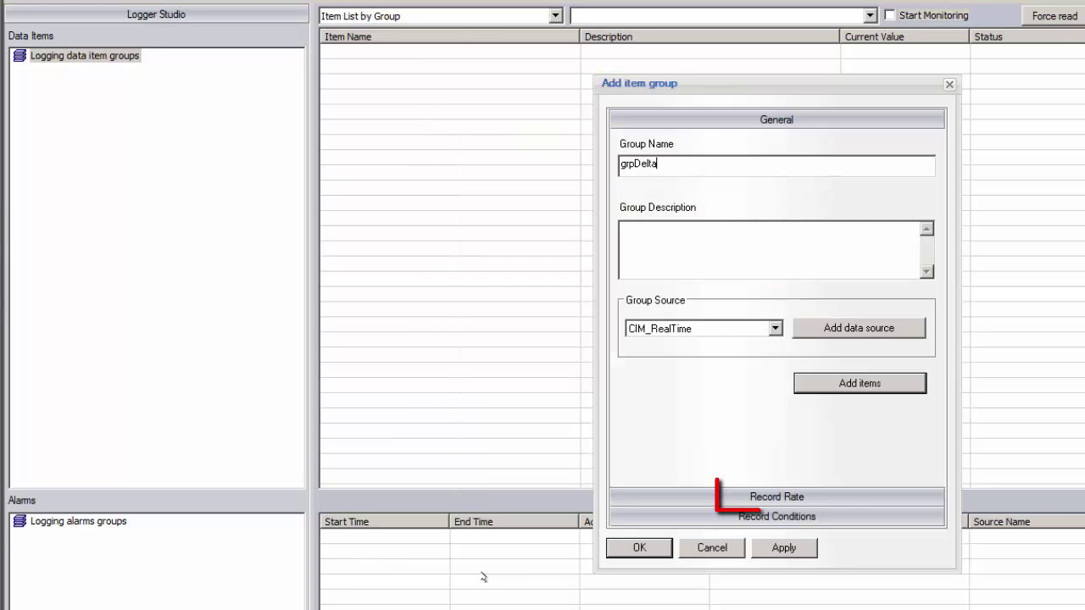
click(698, 500)
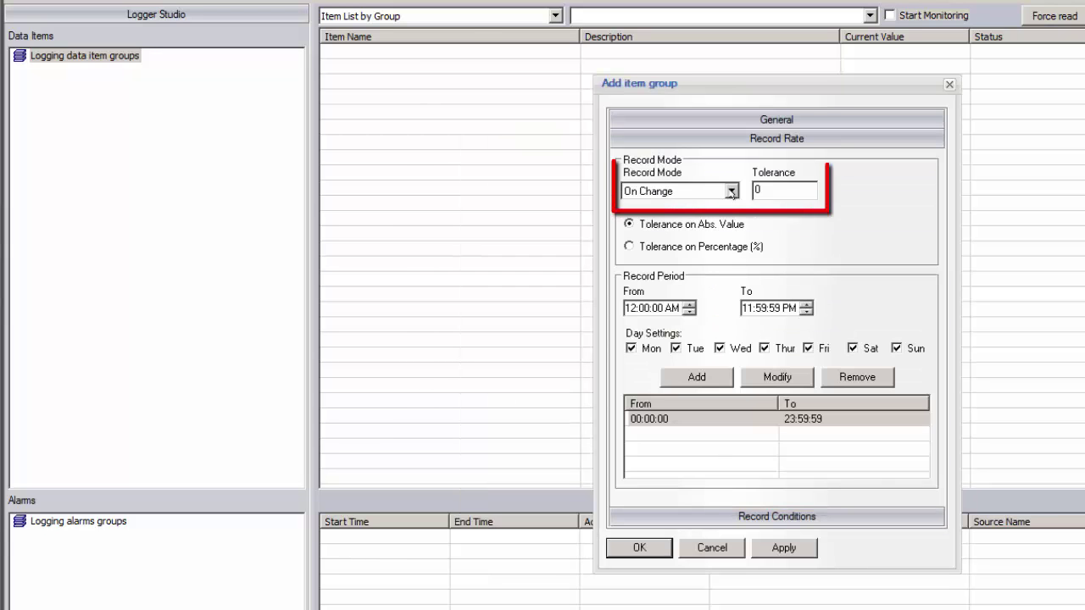
Save grpDelta and start monitoring to see PROCESS_RECP_ID read COOLBREEZE with GOOD status
click(638, 548)
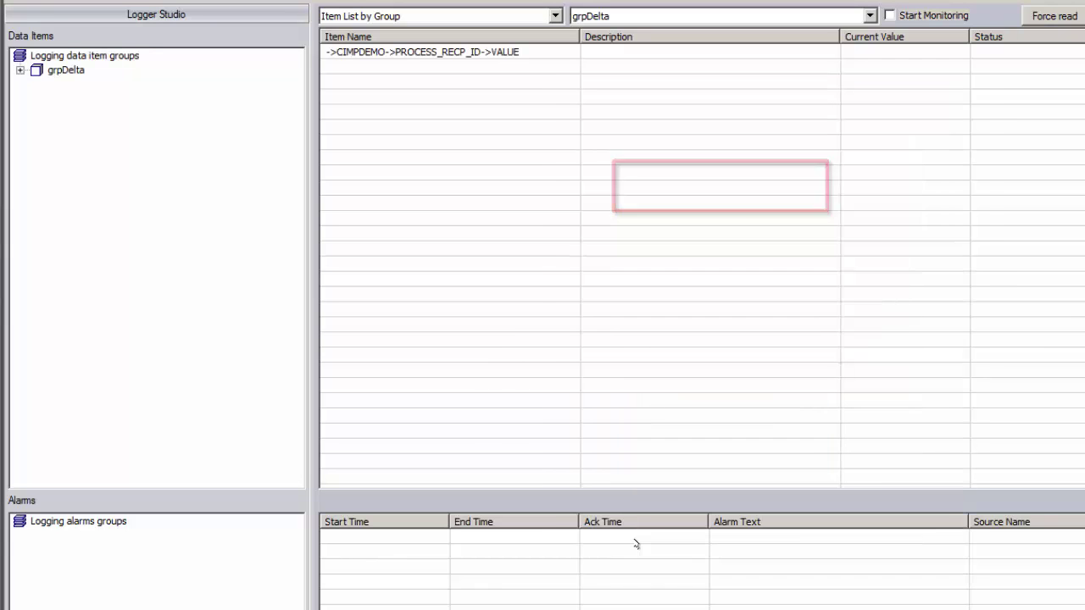
click(916, 15)
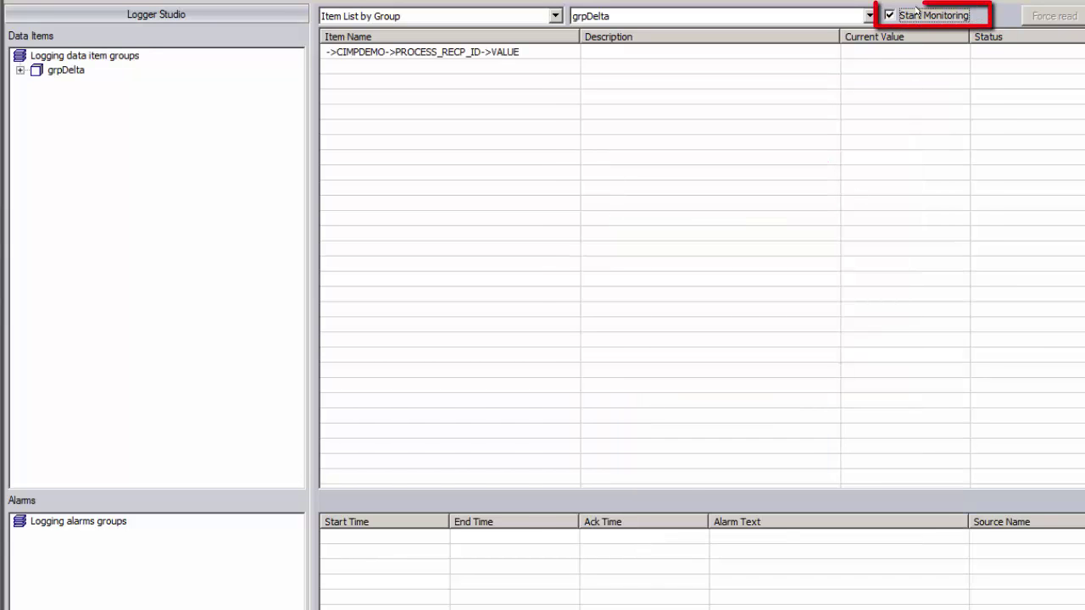
click(901, 51)
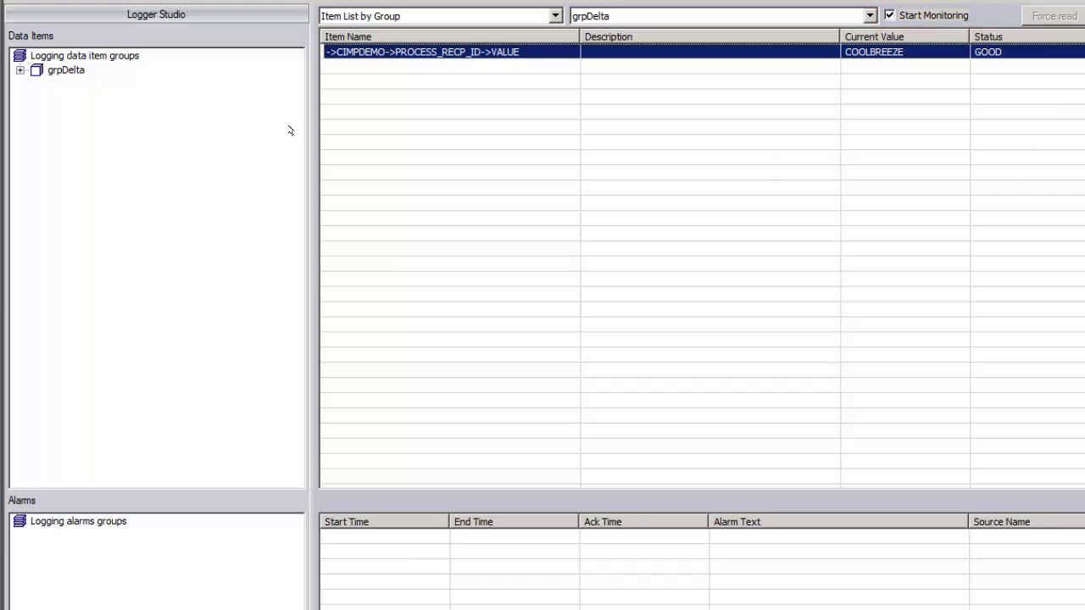
Add another item group named grp10Sec sourced from CIM_RealTime
right_click(55, 112)
click(102, 125)
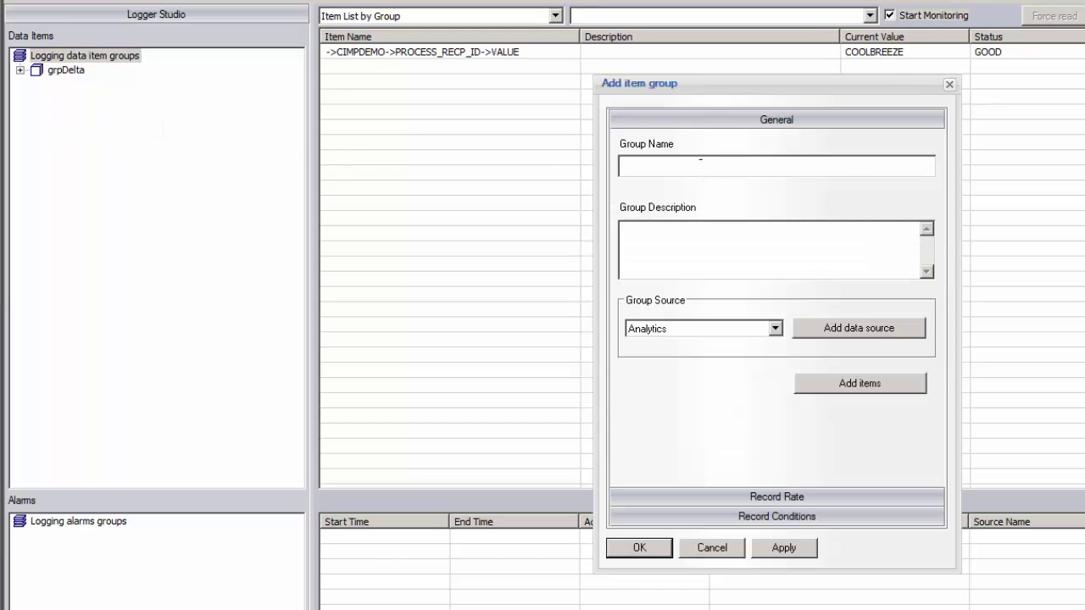
text(grp10Sec)
click(772, 328)
click(700, 356)
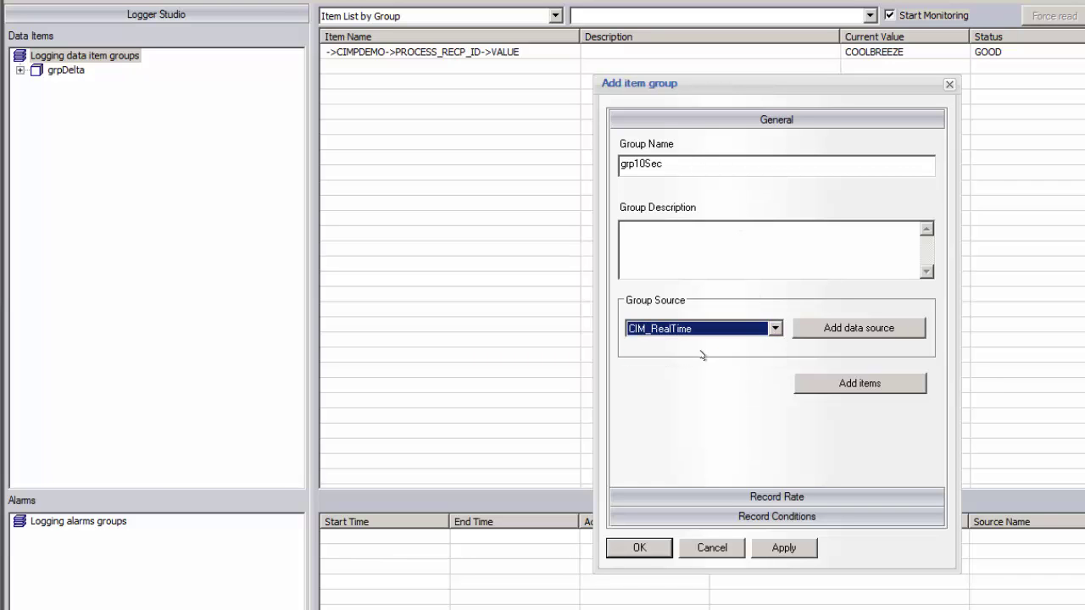
Add the PROCESS_FLAVORA_LEVEL and PROCESS_VISCOSITY values from CIMPDEMO to grp10Sec
click(834, 384)
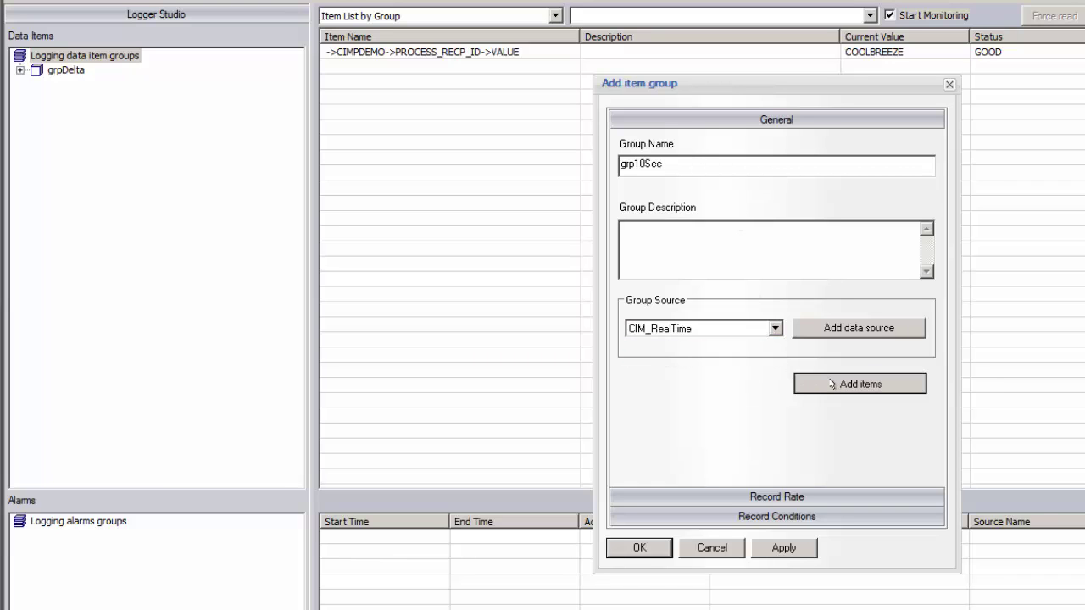
double_click(475, 244)
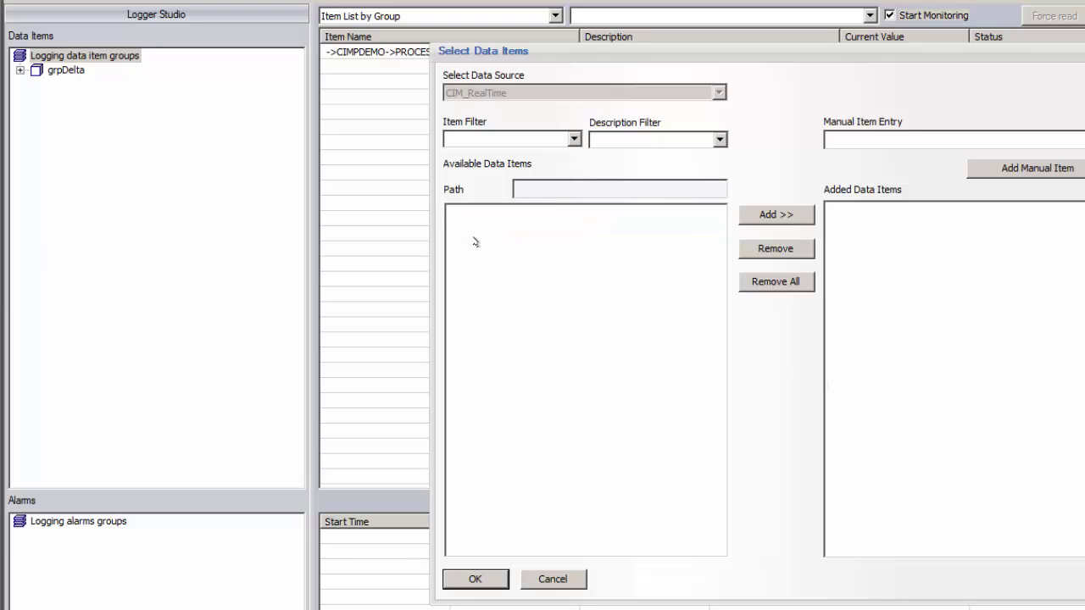
click(500, 138)
text(Proc*Level)
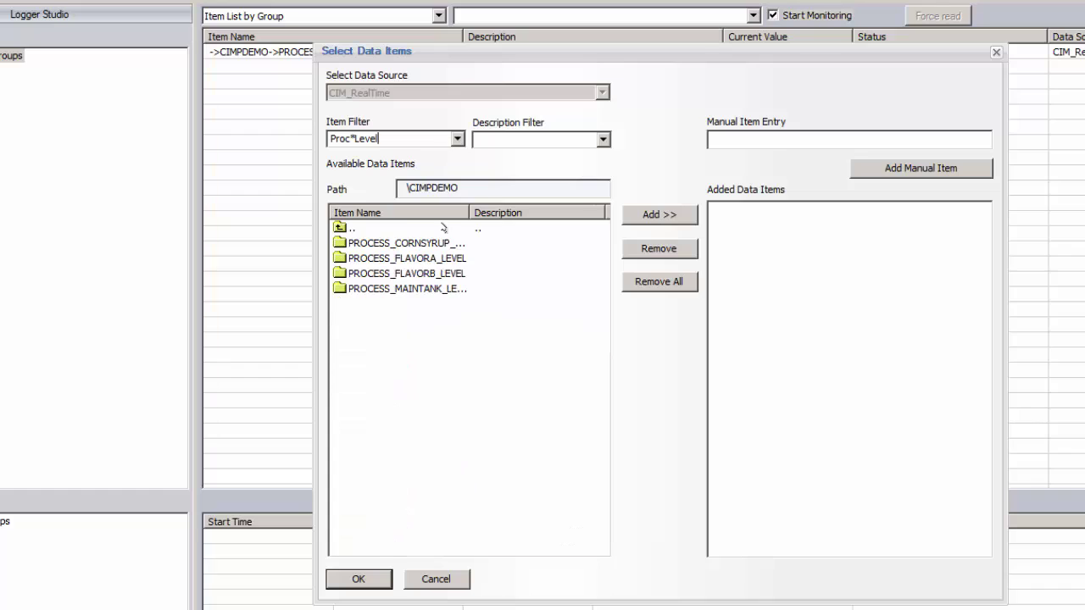
double_click(443, 260)
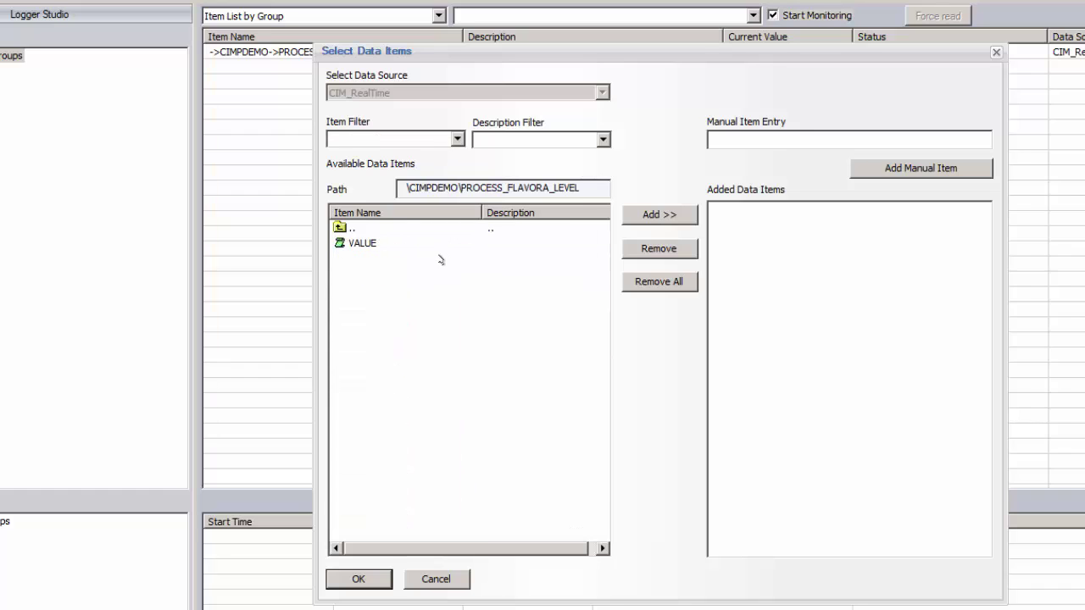
double_click(357, 243)
double_click(354, 227)
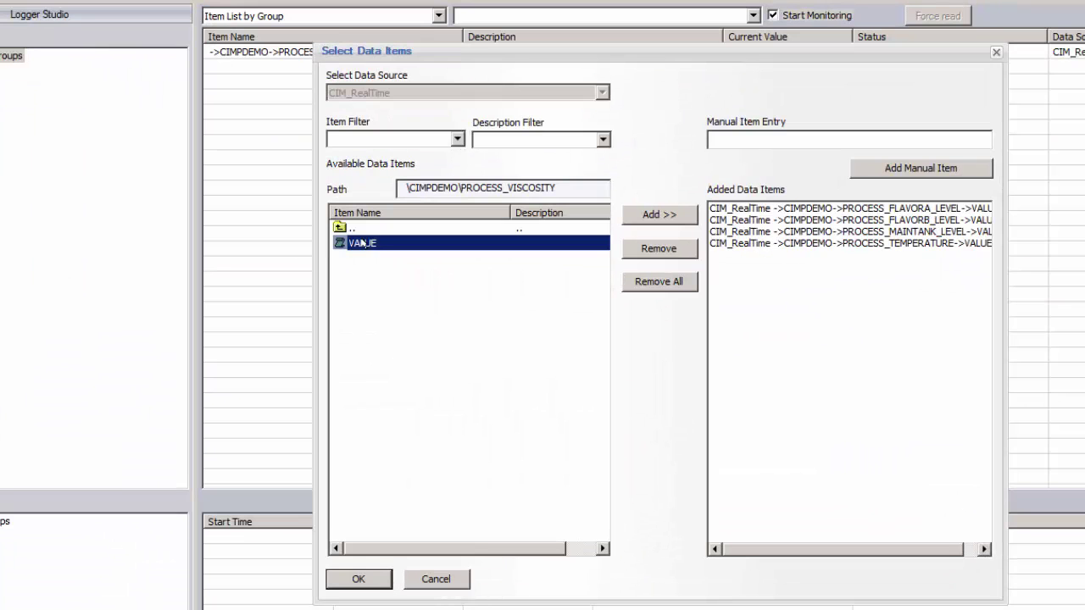
double_click(363, 243)
click(384, 577)
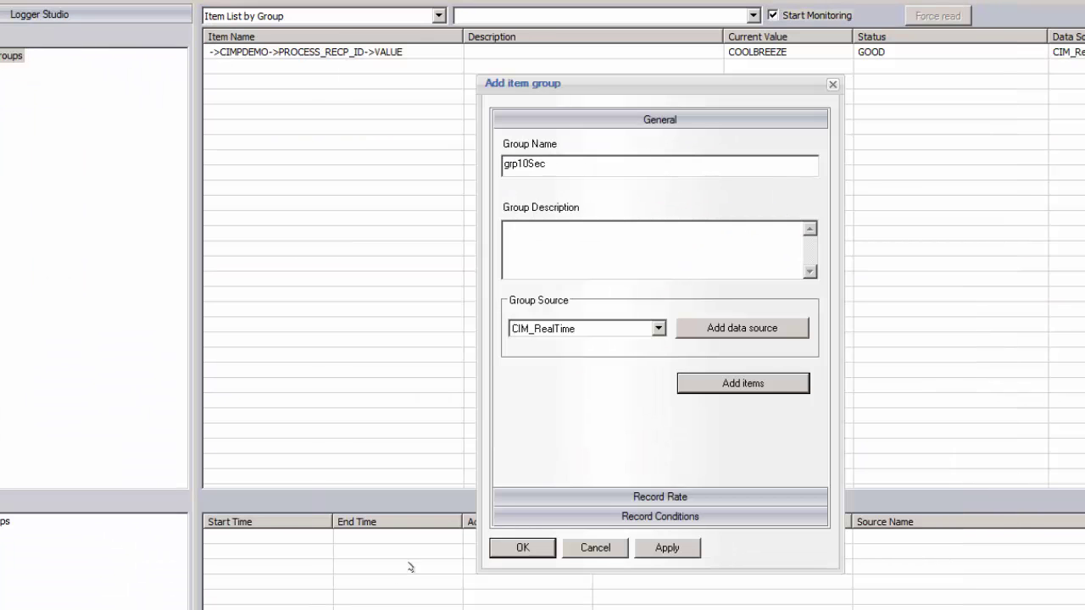
Set grp10Sec to record Every 00:00:10 with Normalized Time Sampling and create it
click(607, 499)
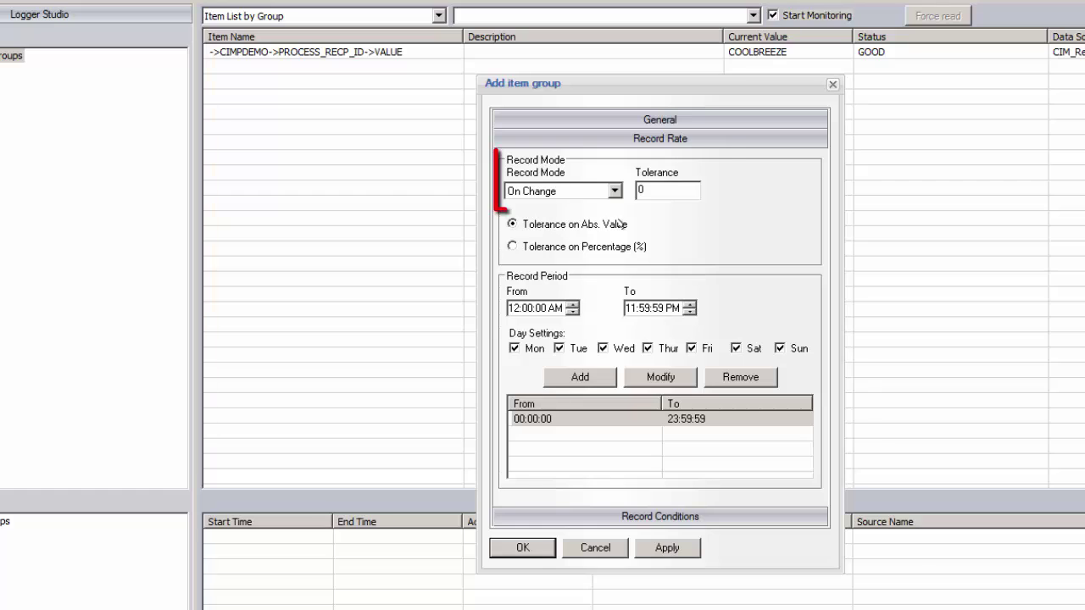
click(615, 192)
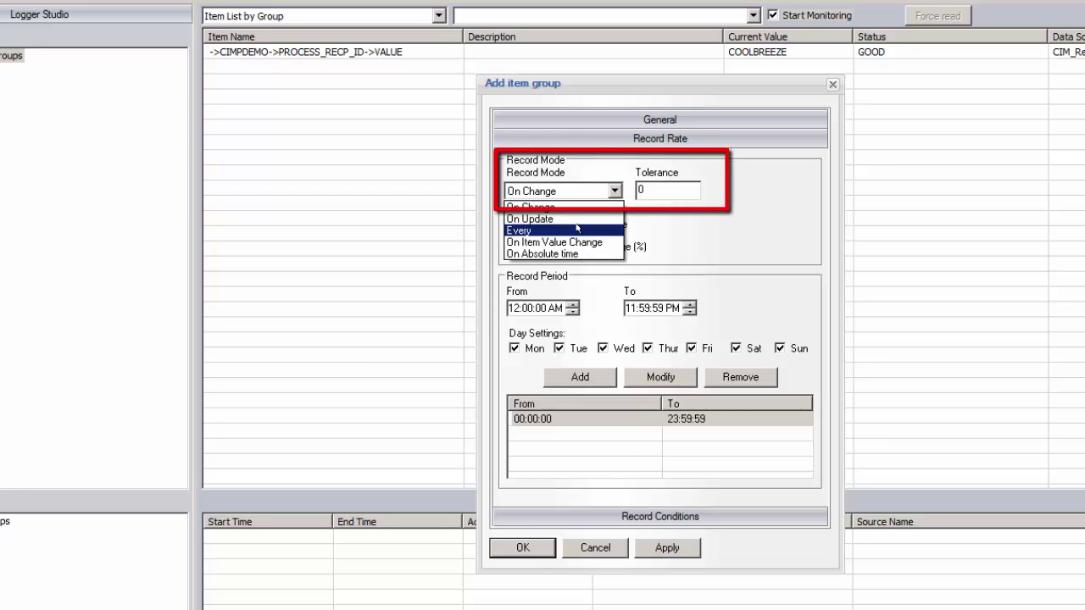
click(522, 230)
click(670, 189)
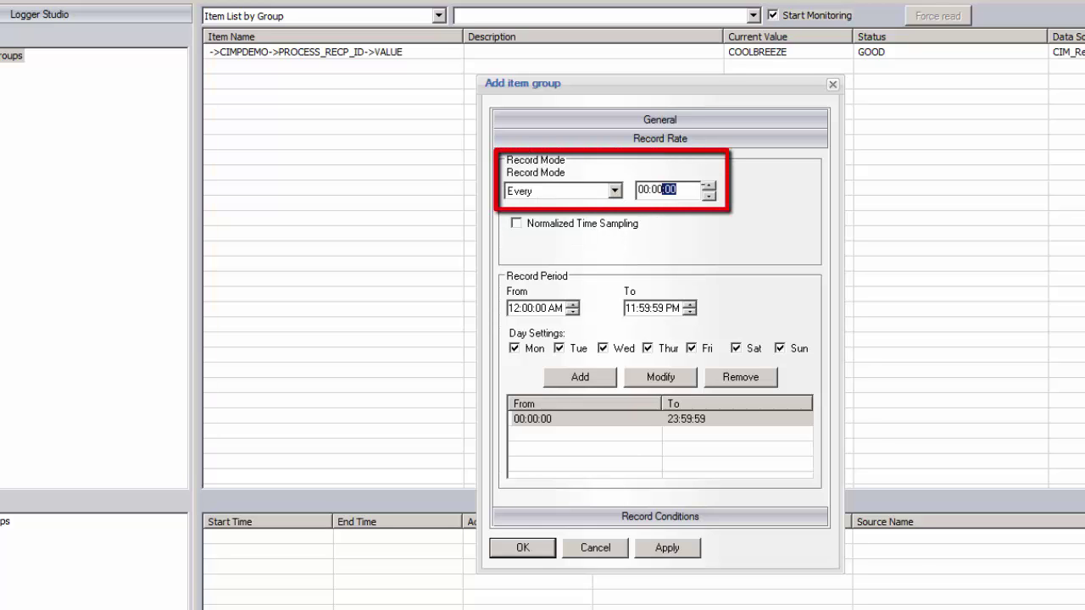
text(10)
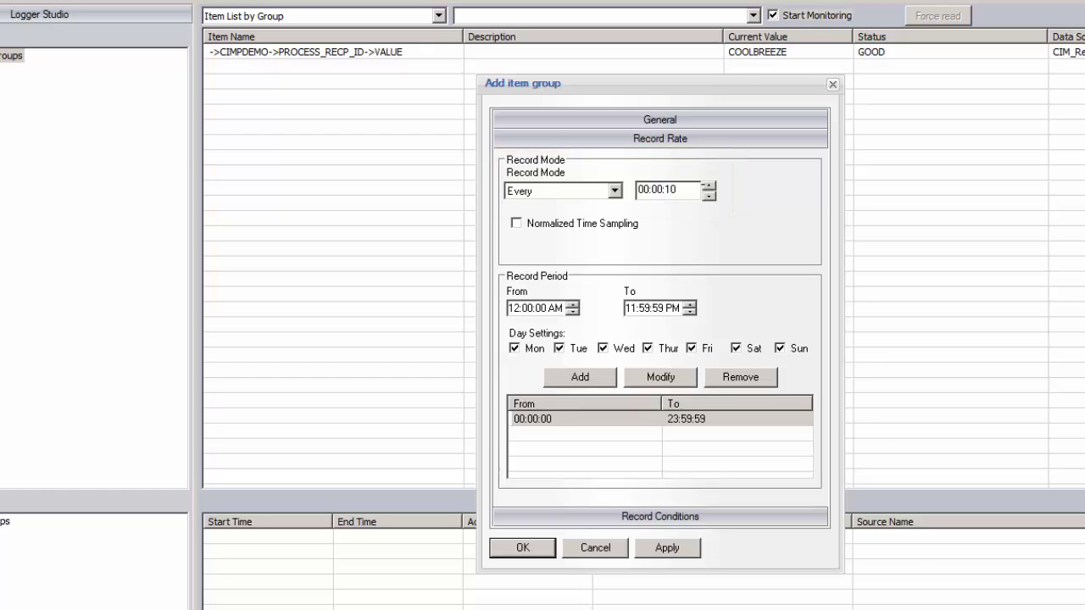
click(585, 224)
click(537, 545)
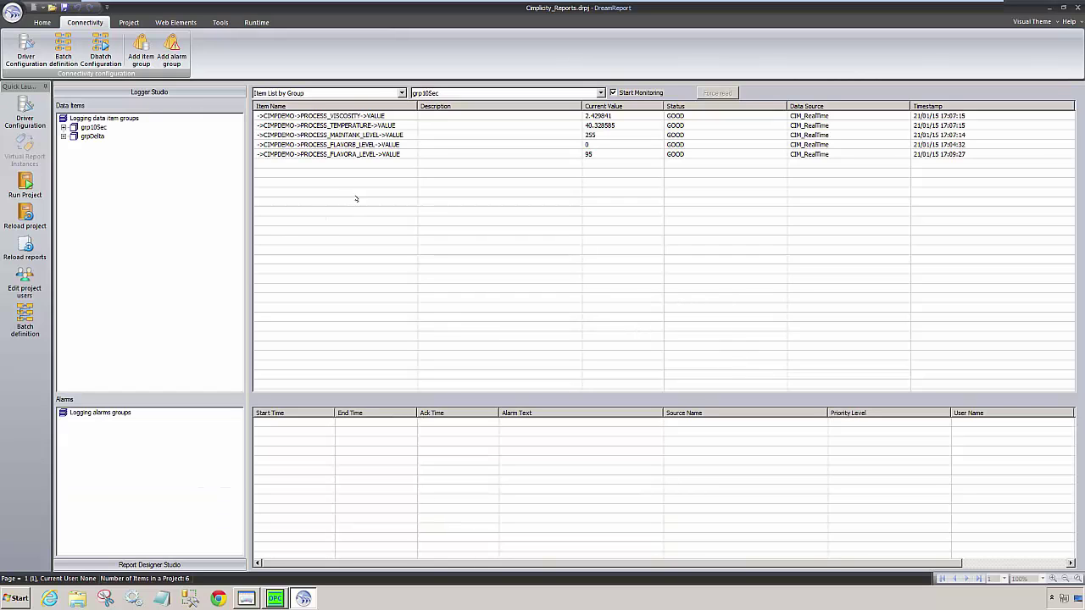
Run the project, saving changes first, then return to the report page designer
click(560, 126)
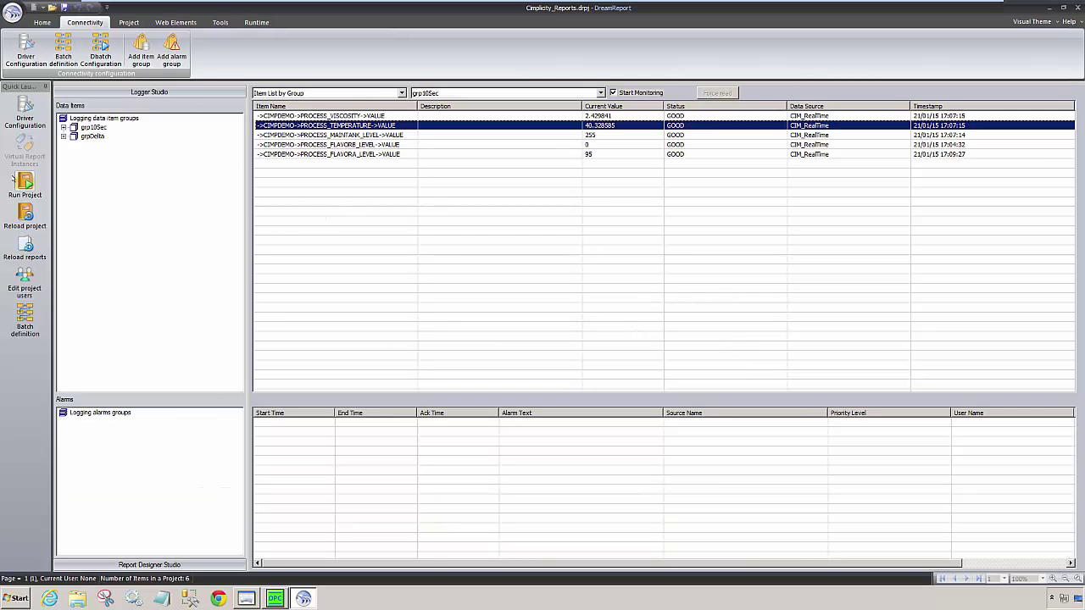
click(24, 182)
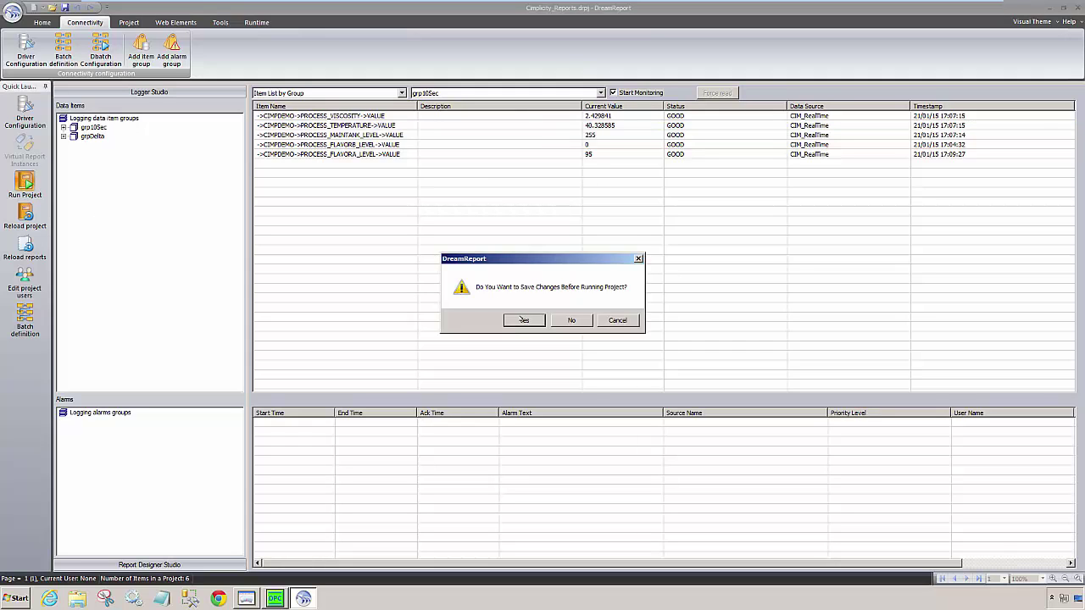
click(523, 320)
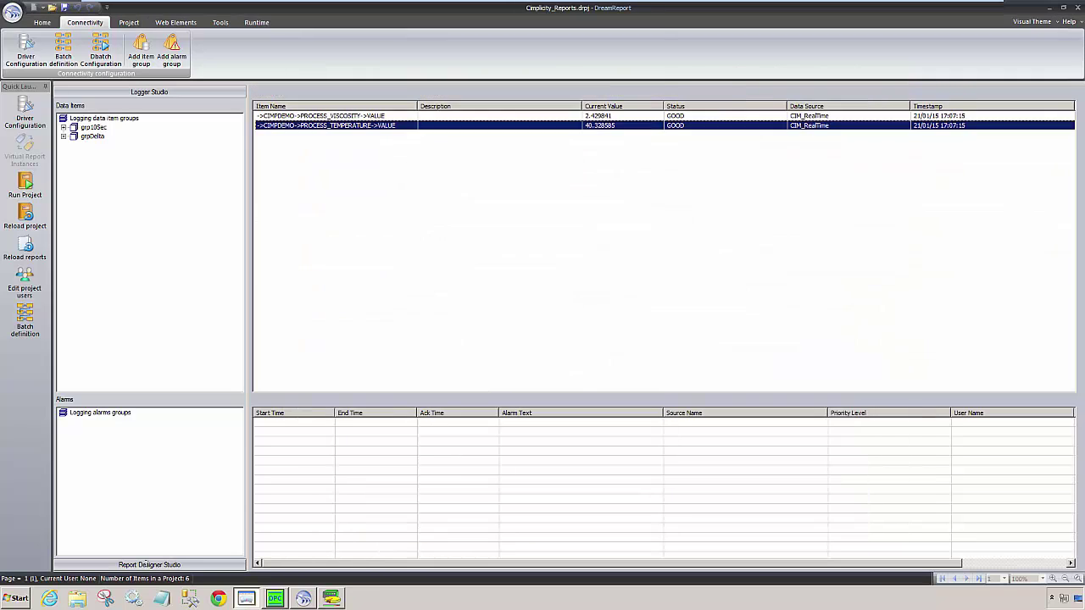
click(145, 564)
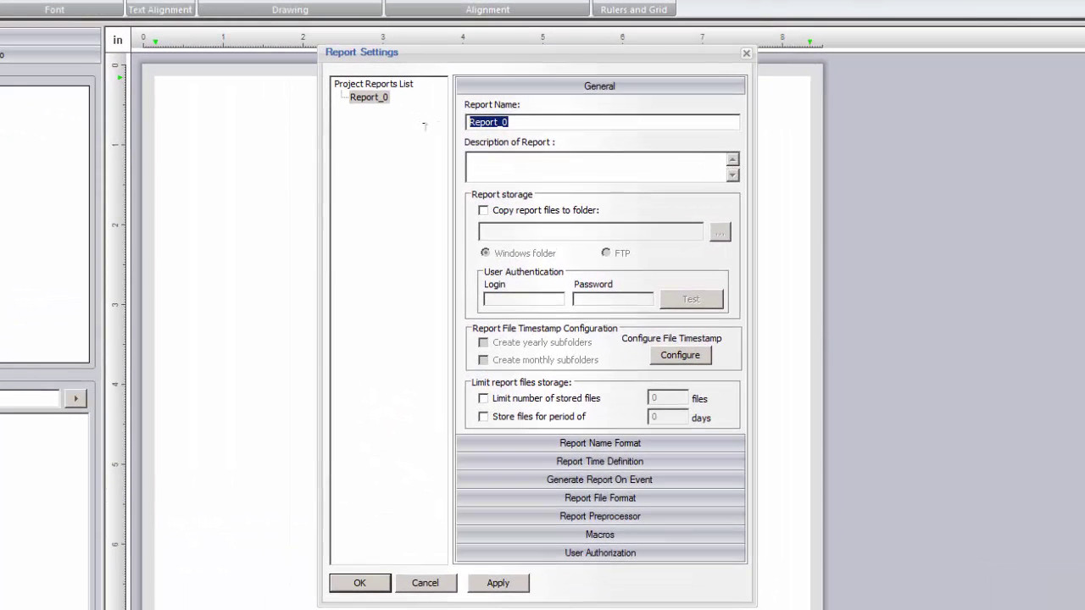
Rename Report_0 to 'Test Report 1' and schedule its daily generation at 00:05:00
text(Test Report 1)
click(584, 442)
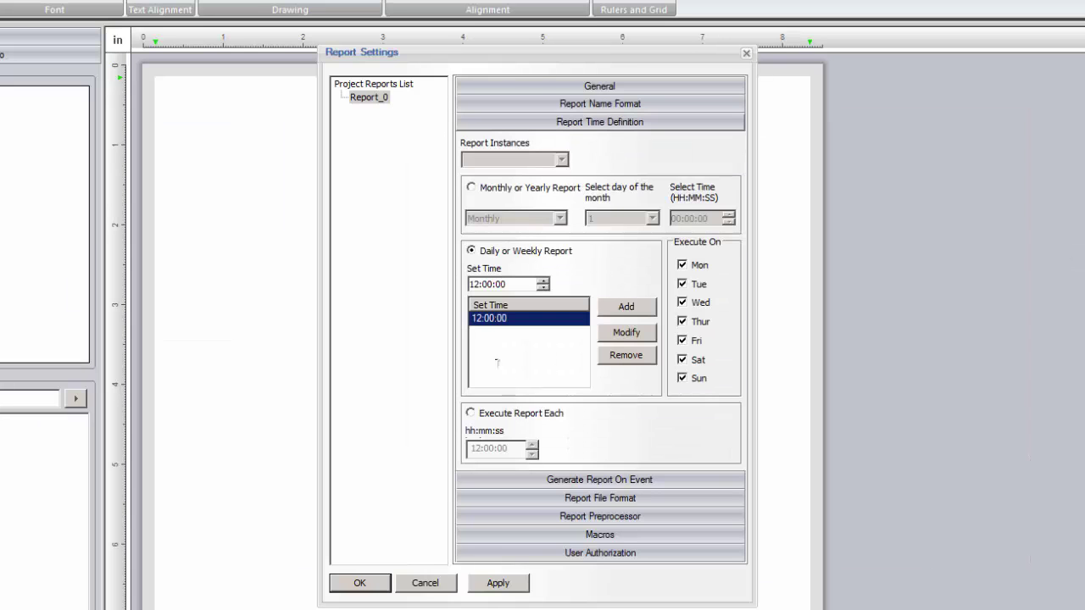
click(471, 284)
text(10:)
text(05:00)
click(619, 335)
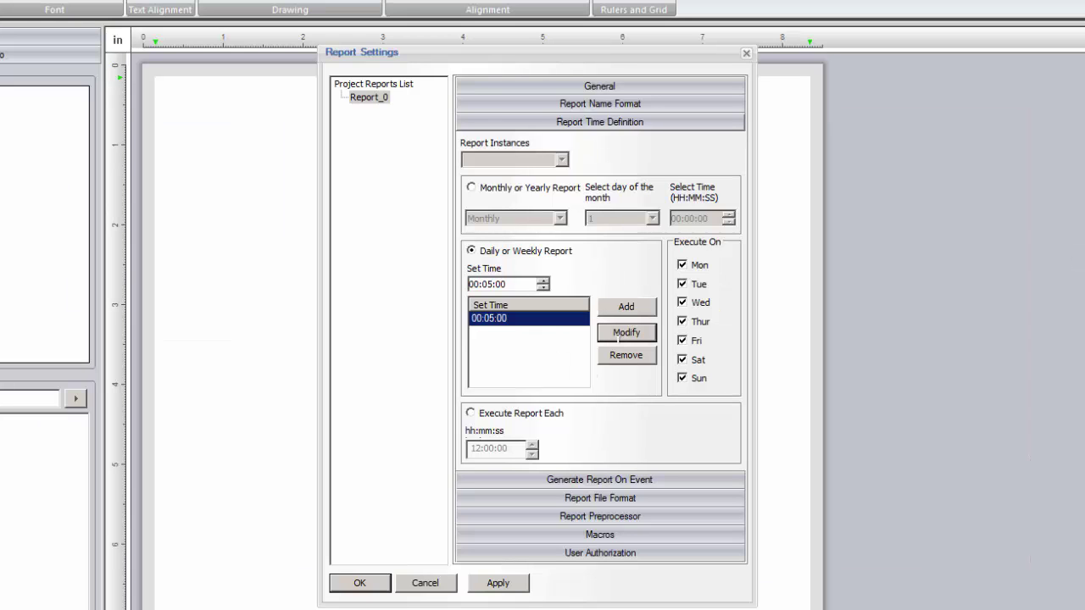
click(591, 480)
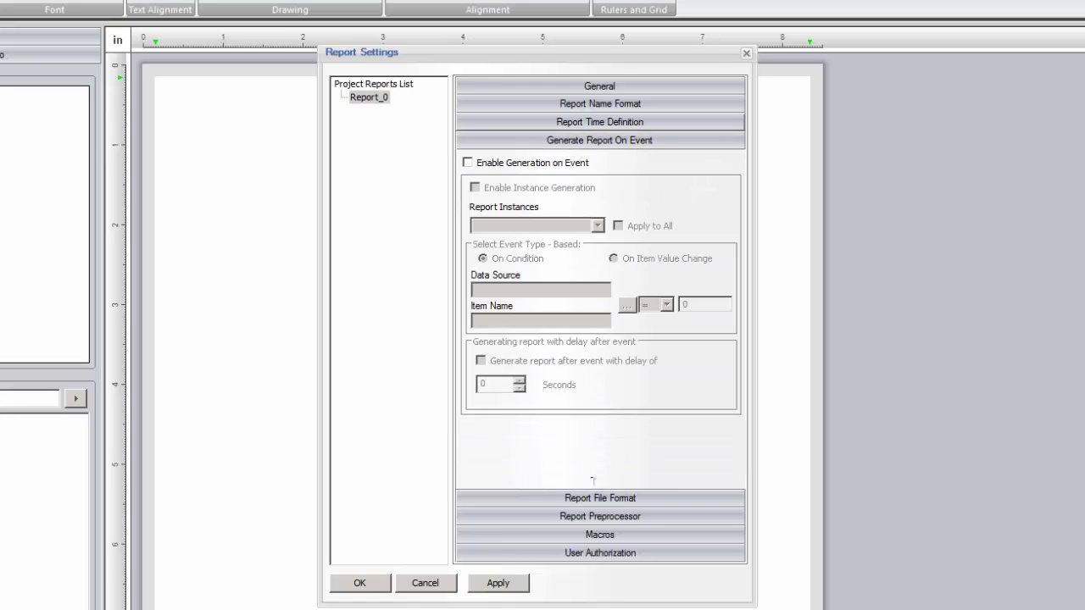
Set an event trigger for when the CIMPDEMO PROCESS_TEMPERATURE value exceeds 500
click(503, 162)
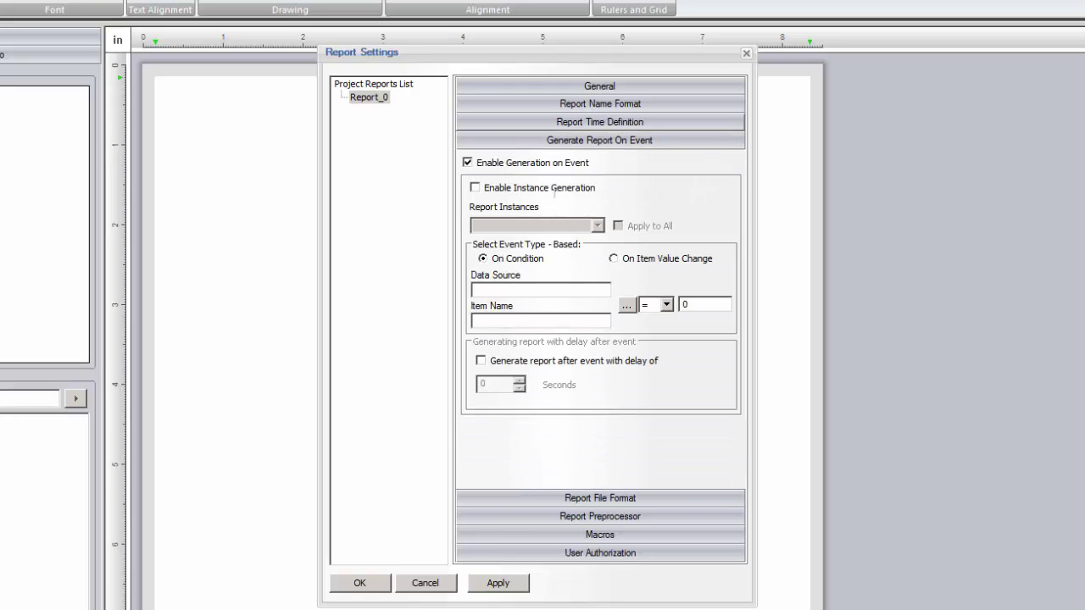
click(626, 304)
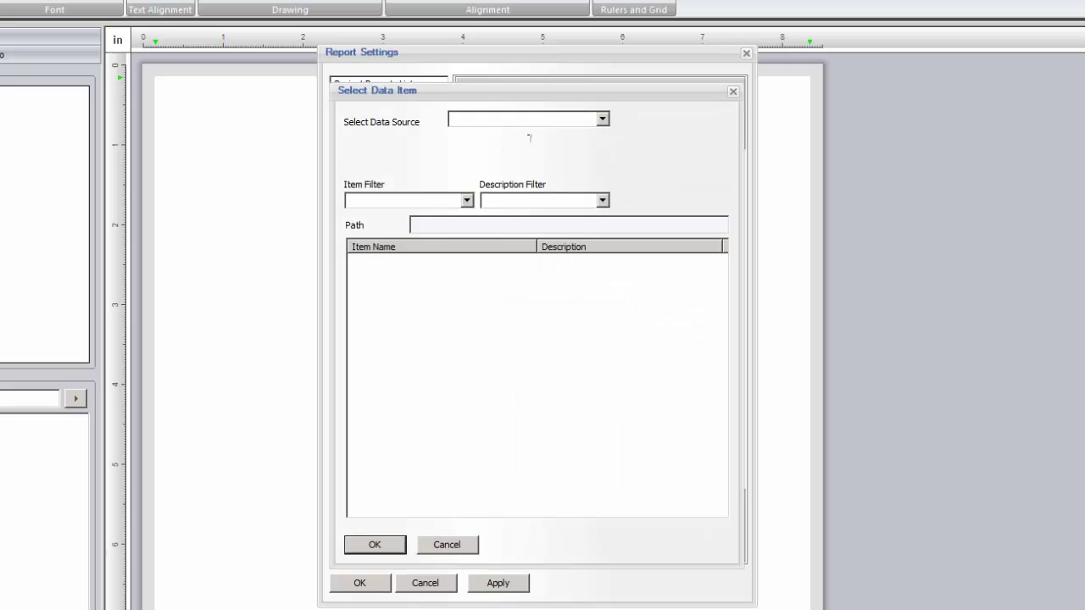
click(602, 120)
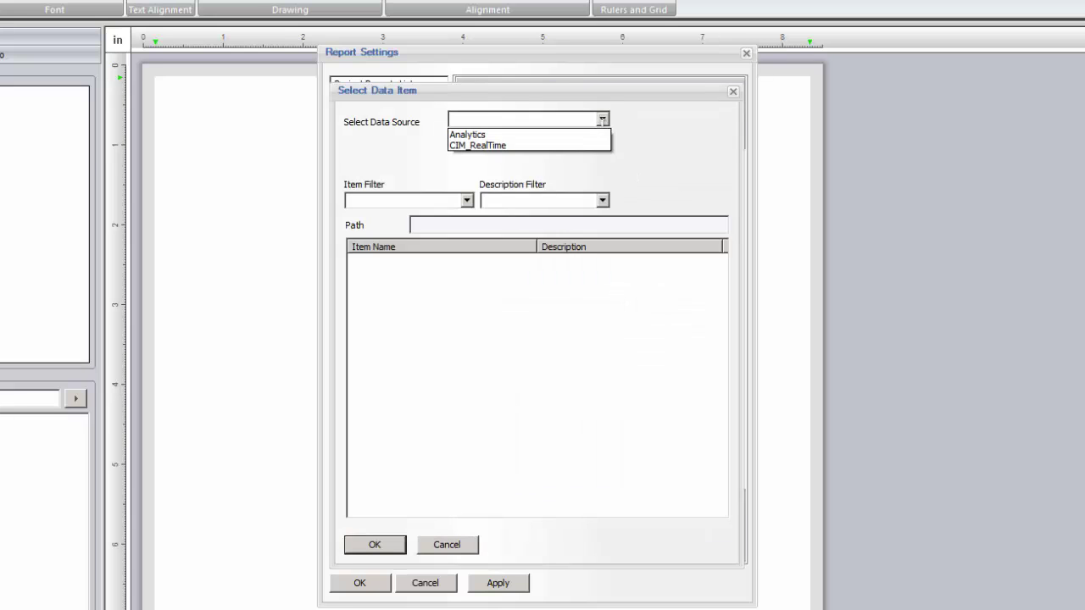
click(532, 145)
double_click(388, 275)
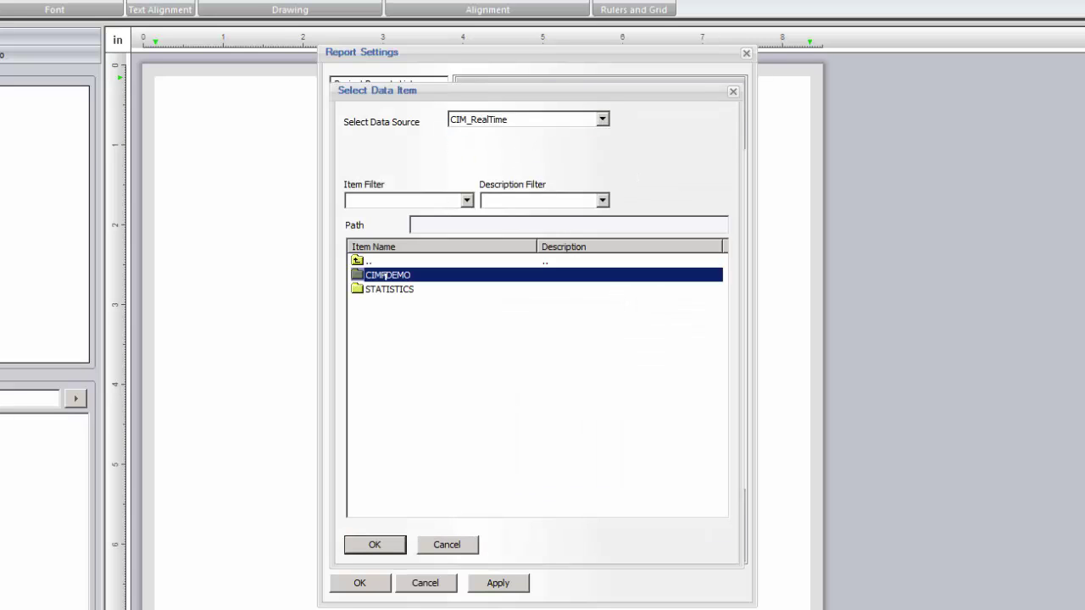
click(465, 200)
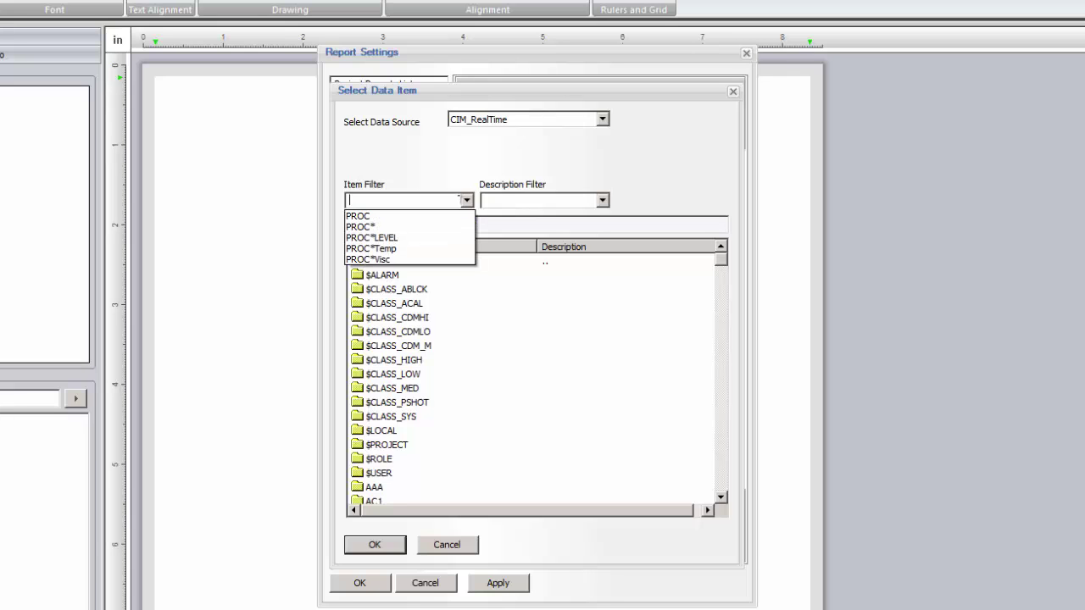
click(390, 248)
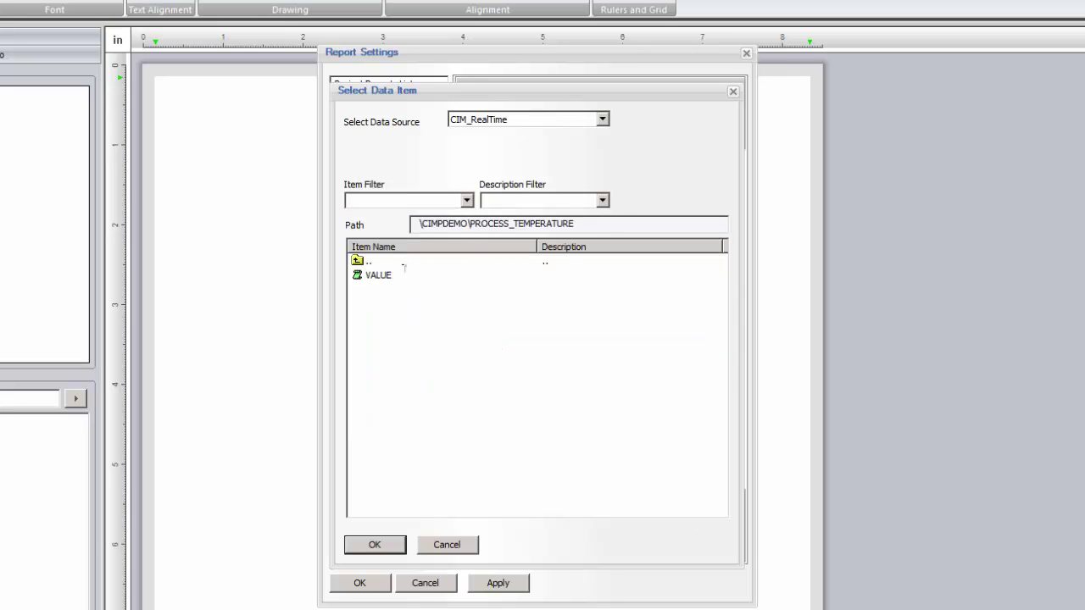
double_click(375, 275)
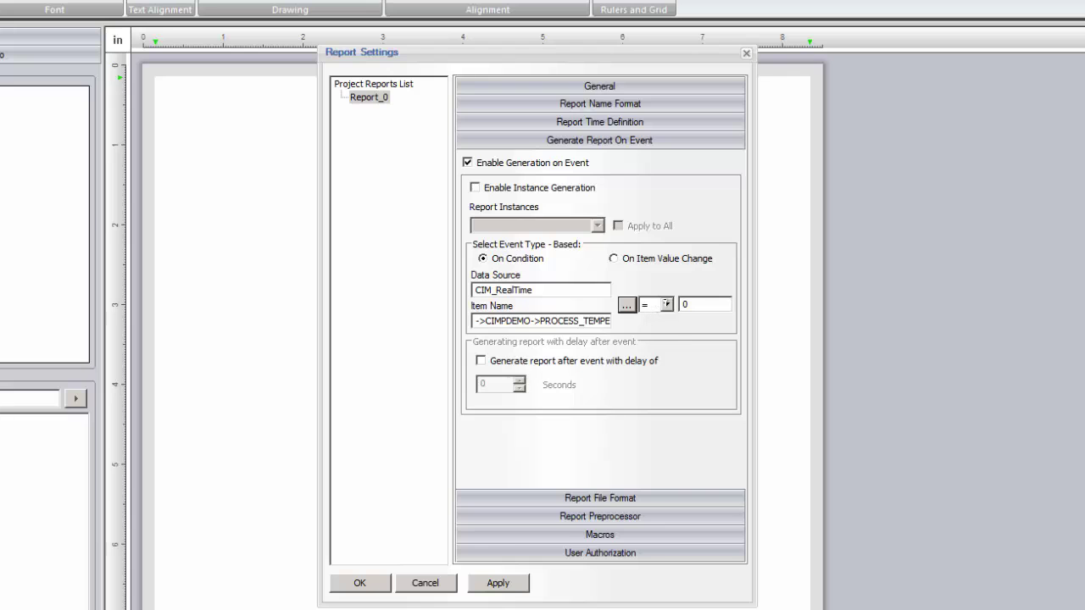
click(644, 305)
click(646, 330)
key(Tab)
text(500)
Turn event generation back off, open the PDF automatically after generation, and confirm the settings
click(517, 162)
click(557, 498)
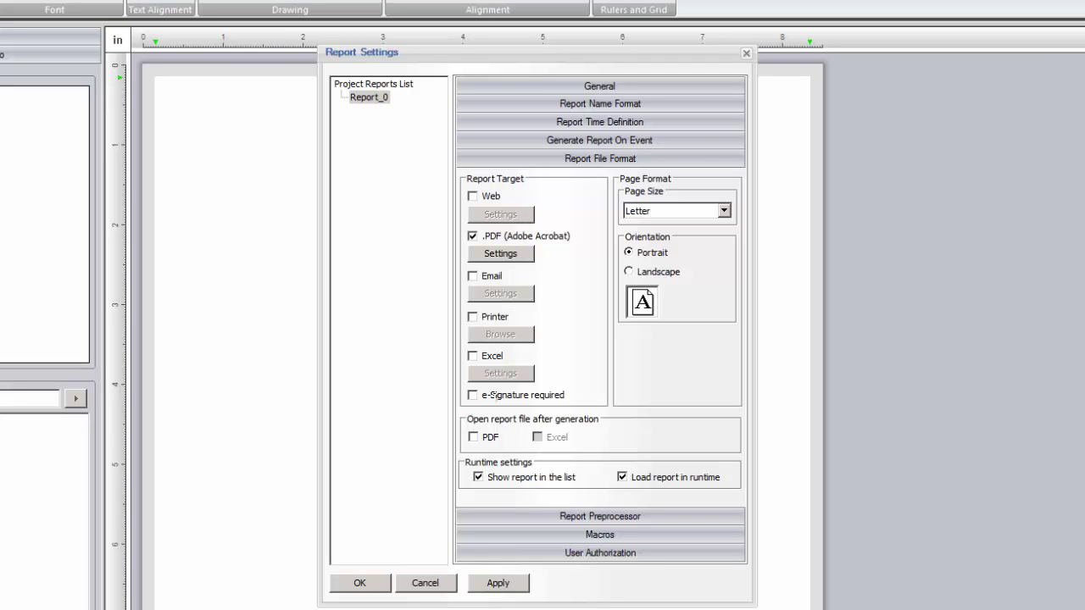
click(473, 437)
click(360, 582)
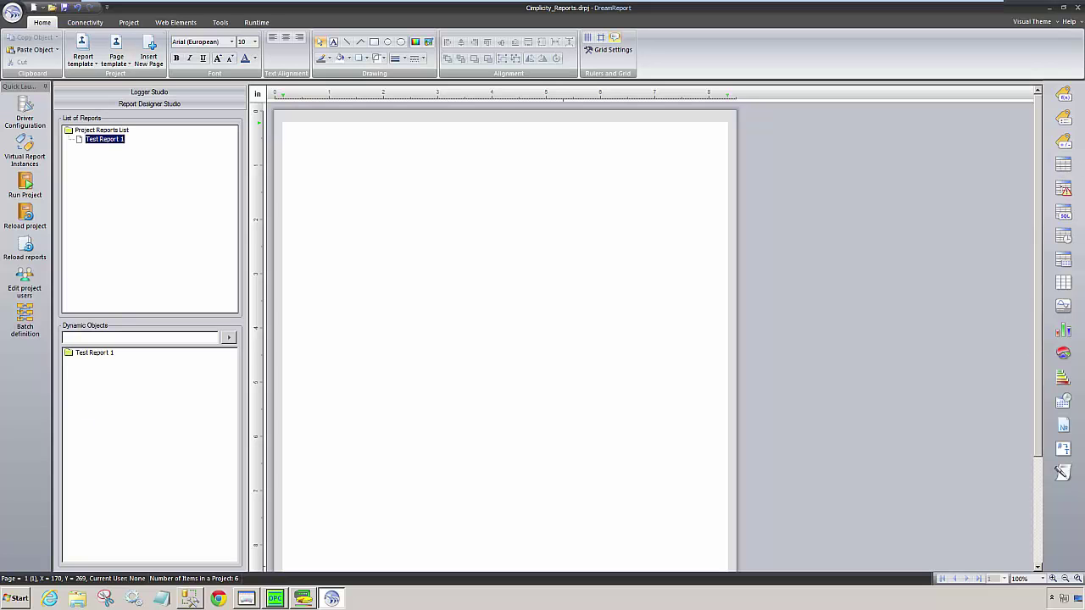
Draw an Automatic Statistical Table area across the top of the report page
click(1064, 259)
mouse_move(319, 178)
mouse_down()
mouse_move(547, 252)
mouse_move(686, 271)
mouse_up()
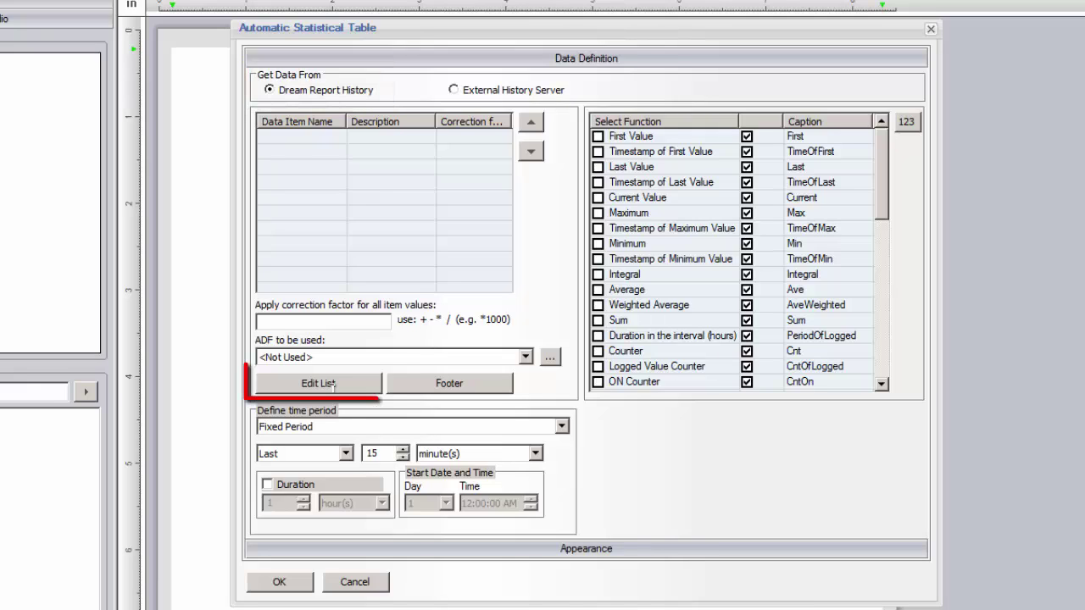
Add the first five CIMPDEMO process items from CIM_RealTime to the statistics table
click(332, 383)
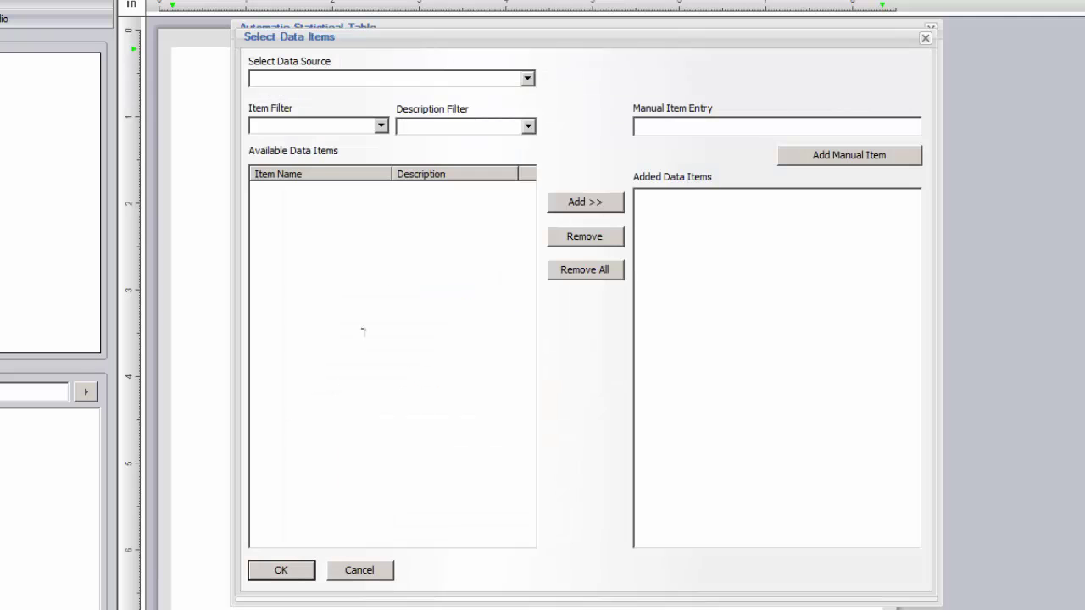
click(526, 78)
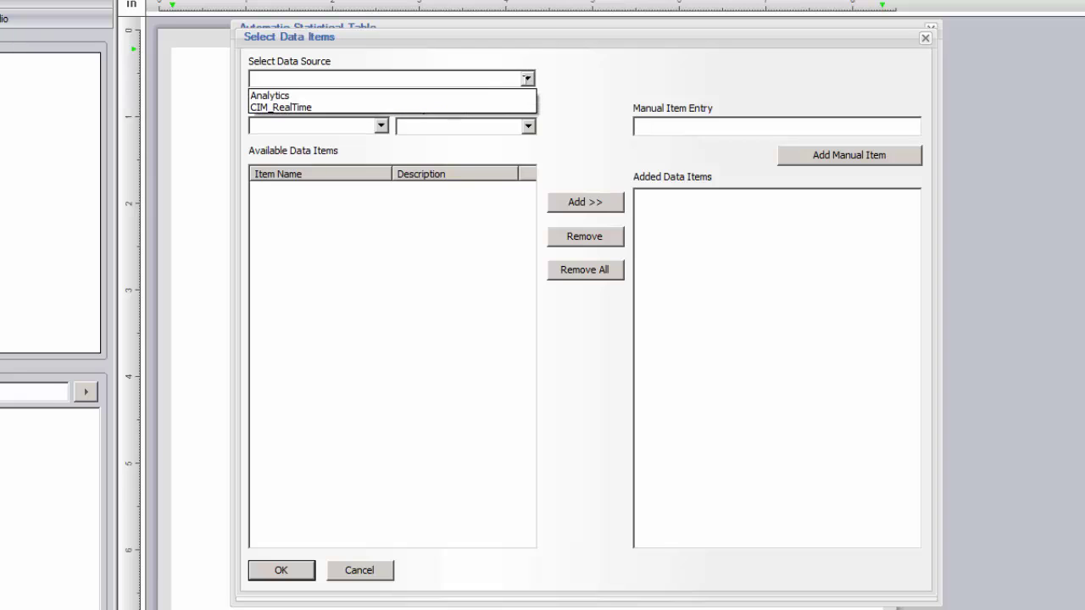
click(463, 107)
double_click(391, 172)
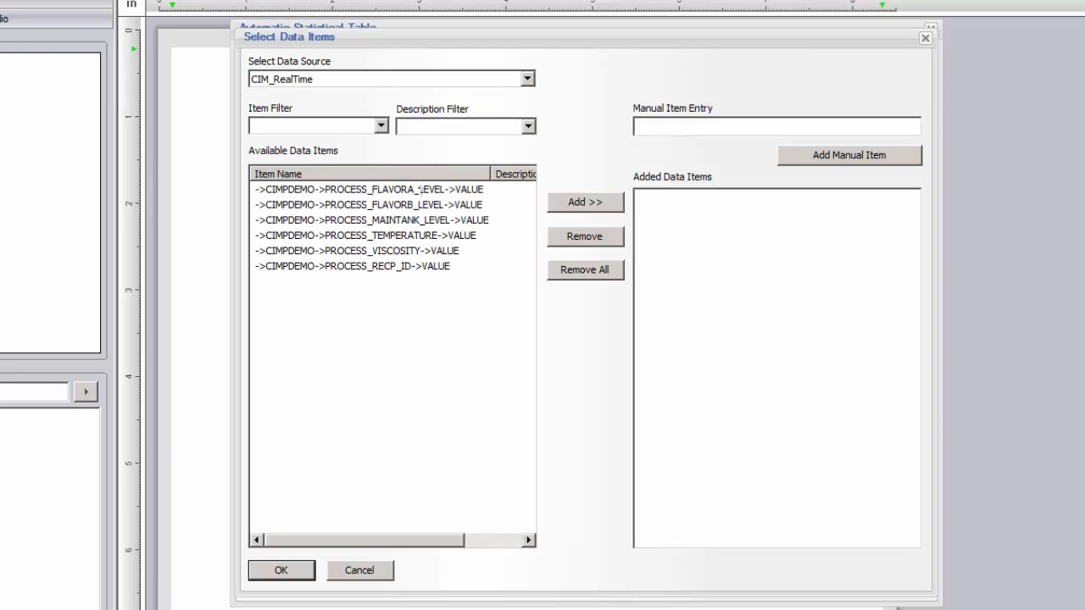
click(422, 190)
shift+click(422, 251)
click(581, 202)
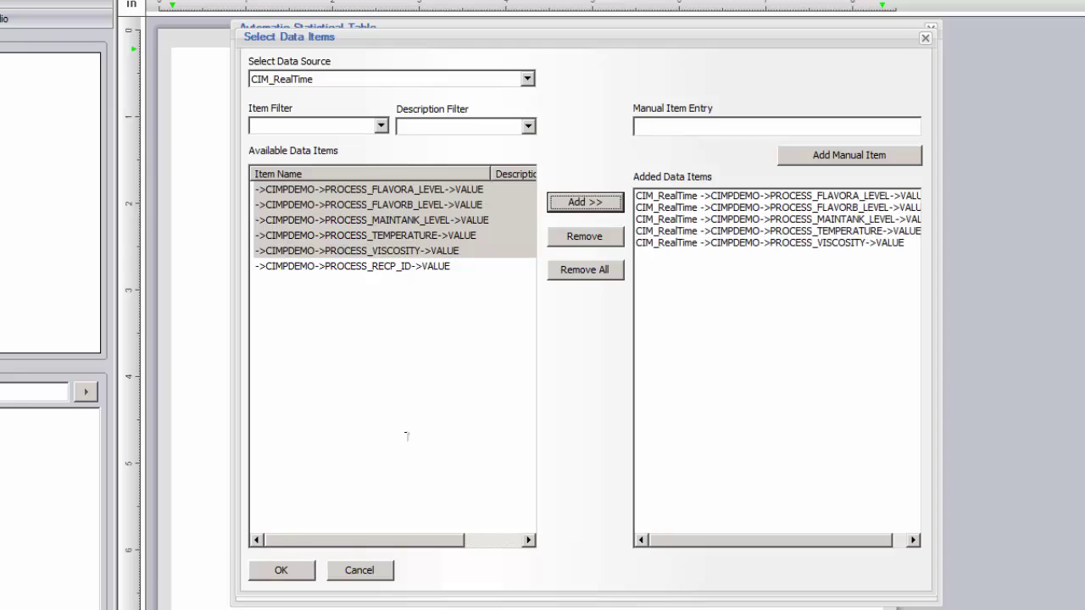
click(294, 568)
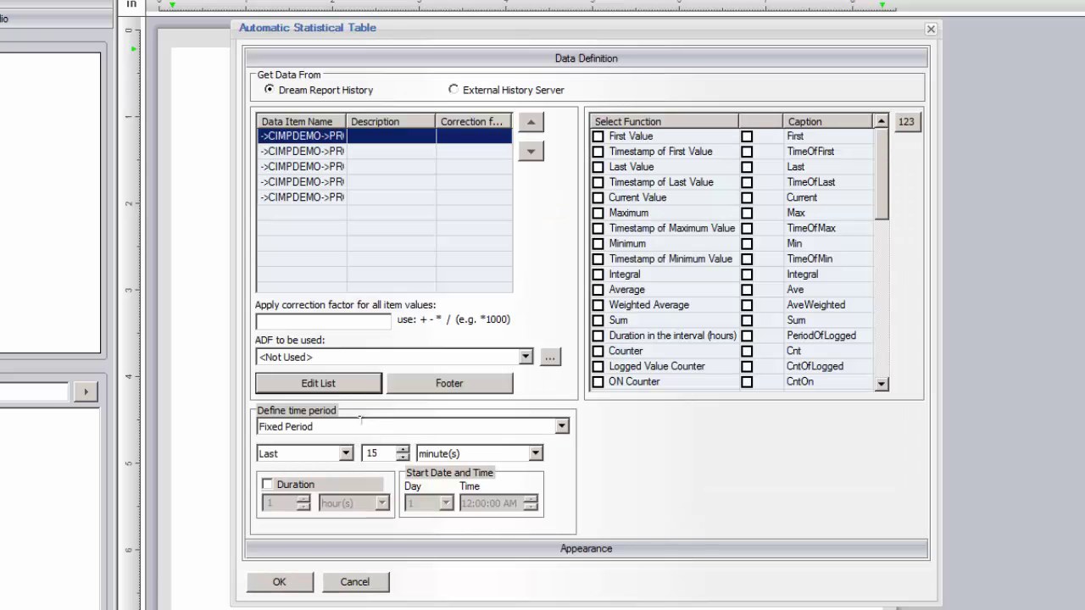
Keep the last-15-minutes period and tick Maximum, Minimum, Time of Max and Time of Min
click(345, 454)
click(346, 454)
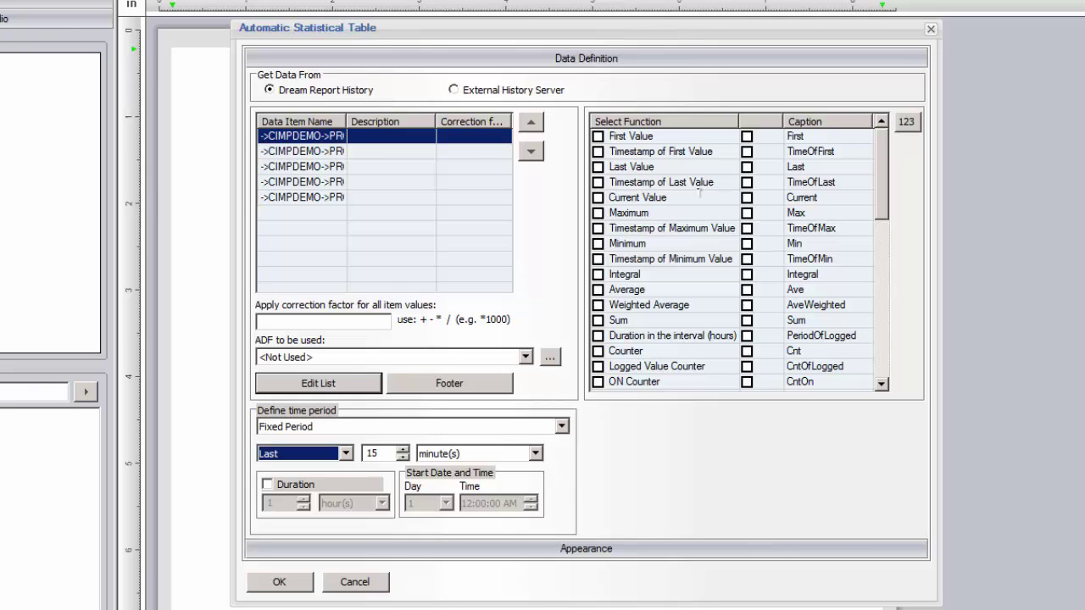
click(597, 213)
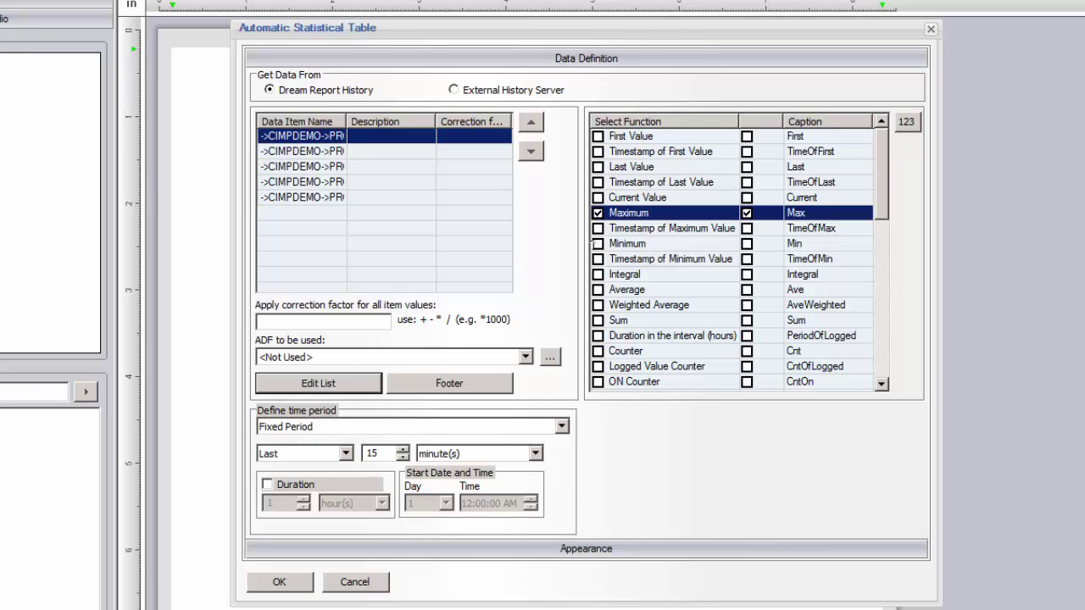
click(598, 243)
click(598, 289)
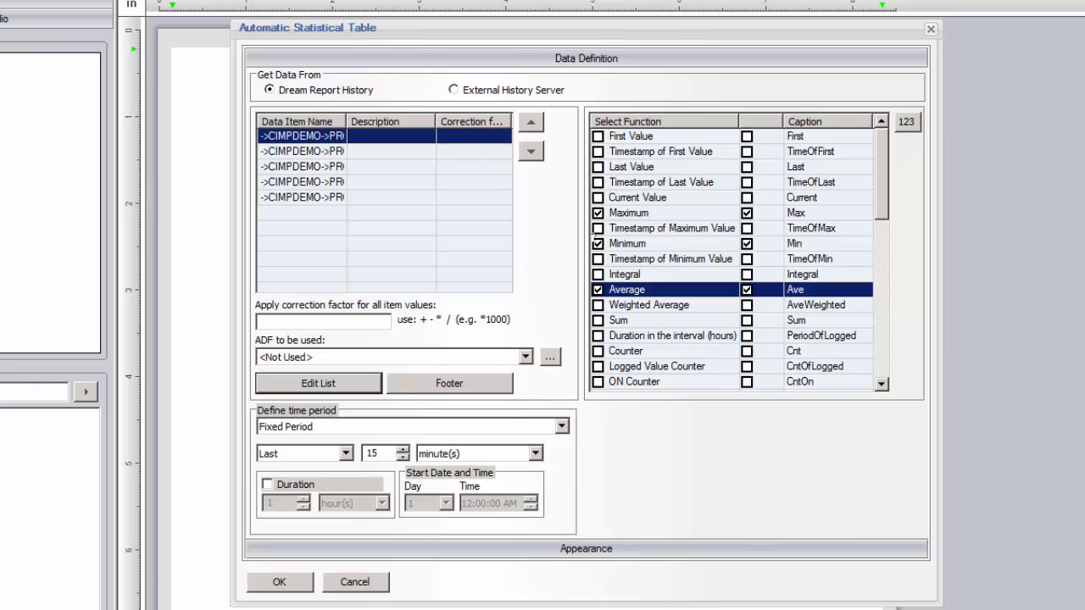
click(598, 228)
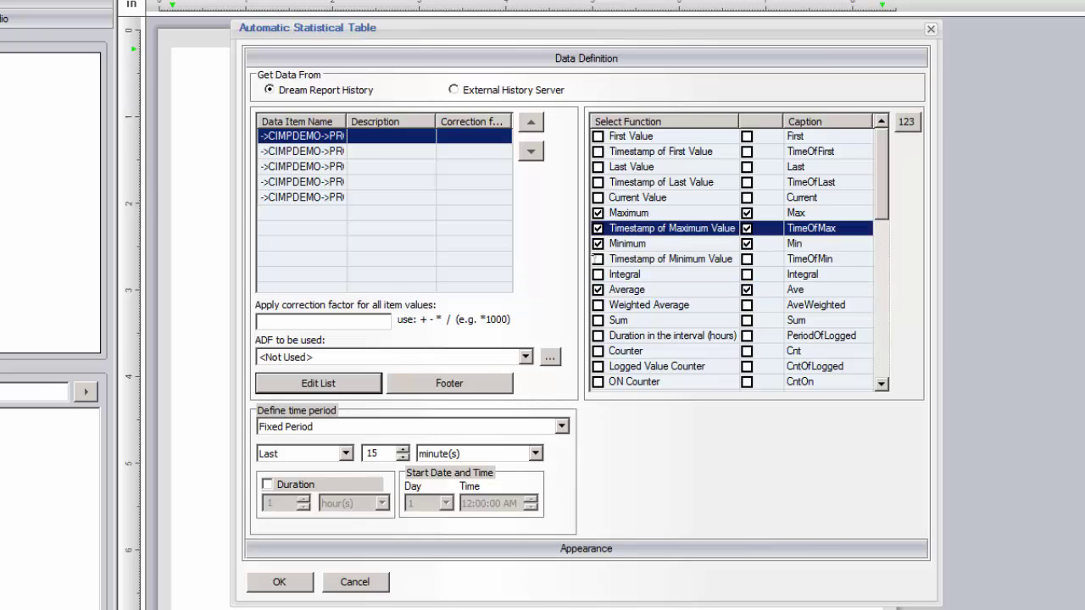
click(597, 259)
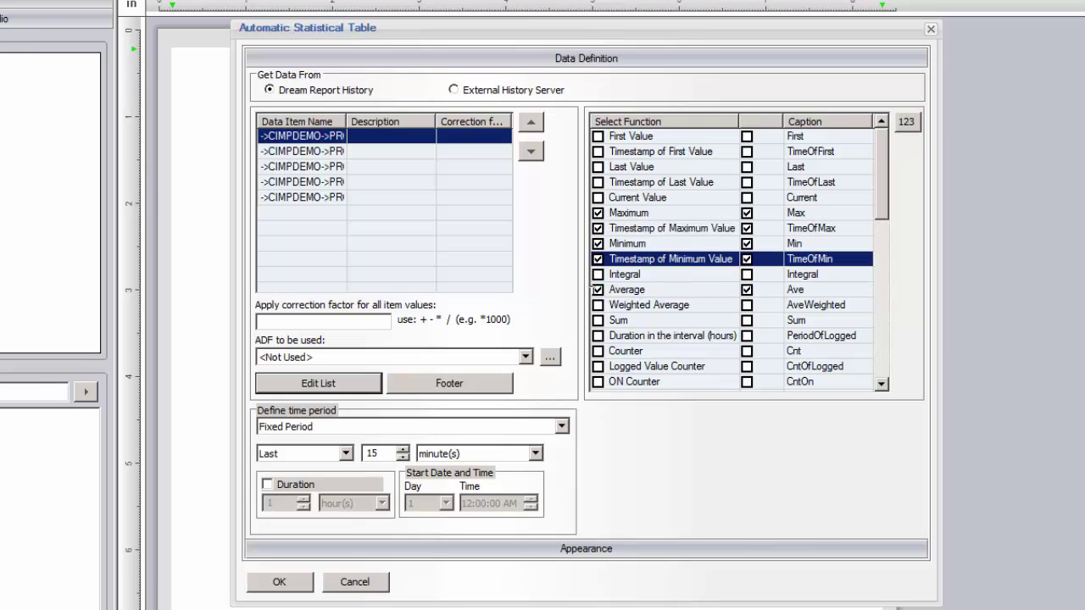
click(598, 289)
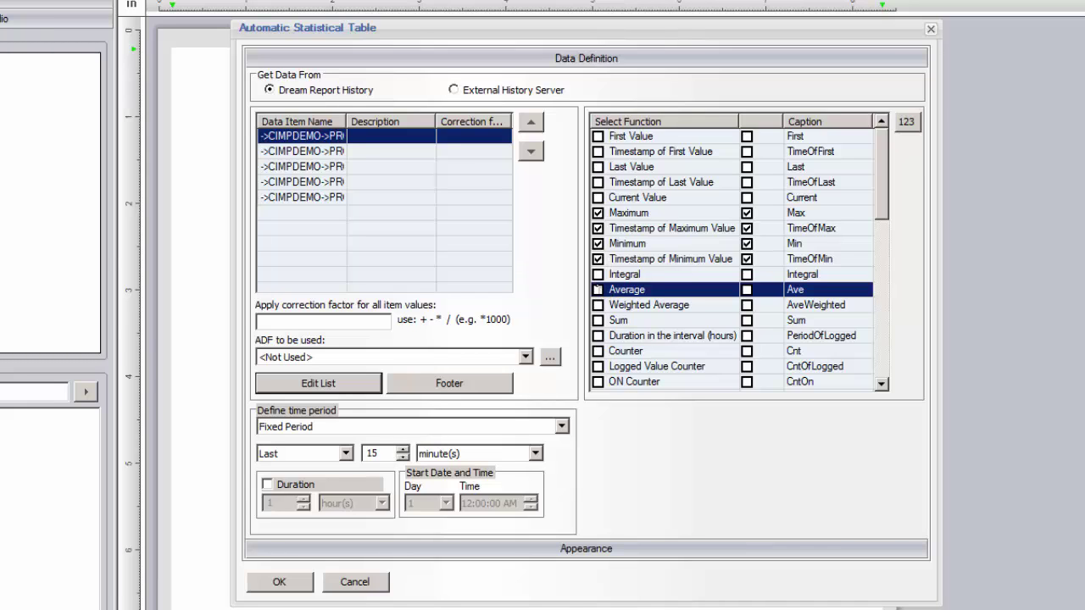
click(809, 182)
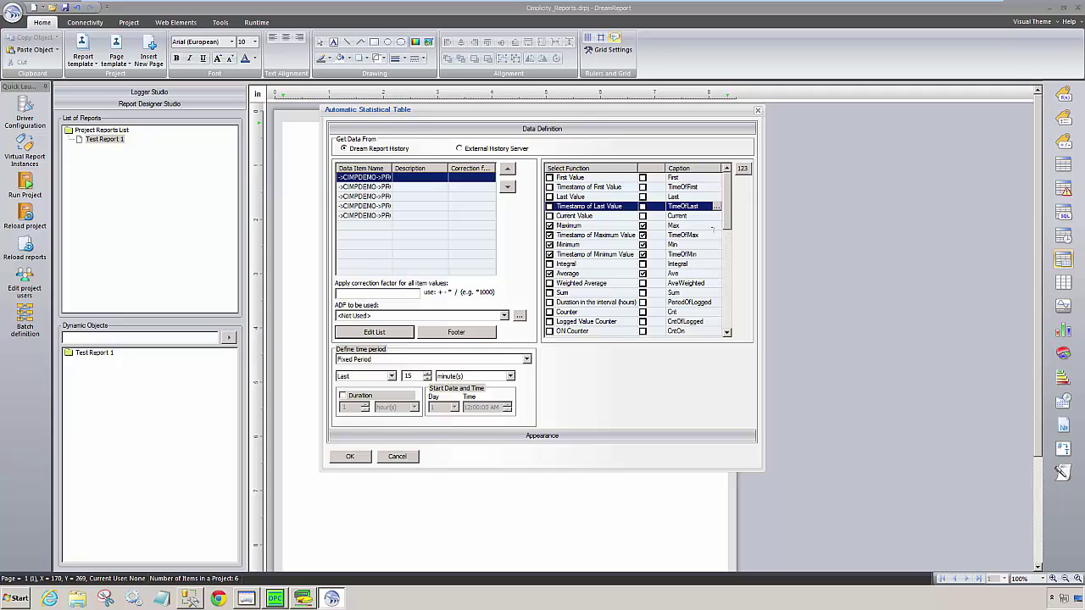
Change the TimeOfMax caption to 'Time of Max' and describe the first item as Tank A
click(713, 235)
click(717, 235)
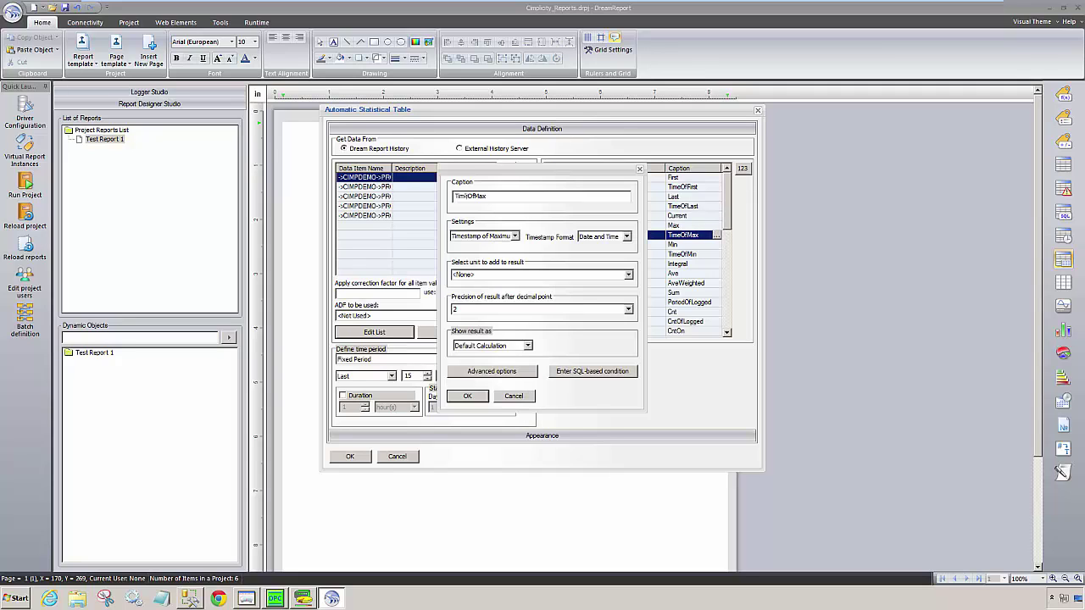
drag(469, 196, 540, 196)
text(of Max)
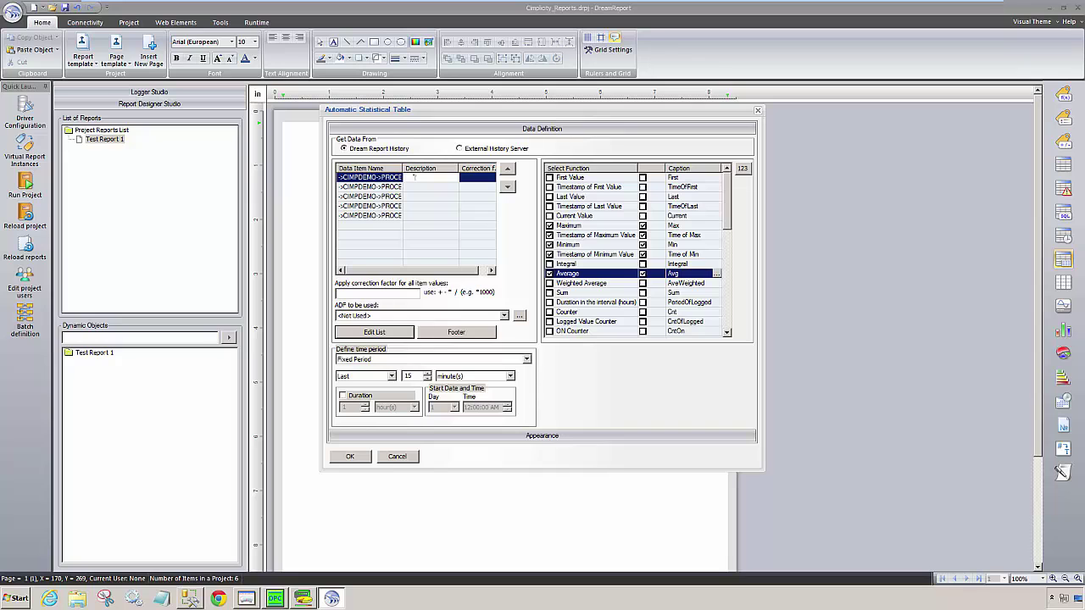
text(Tar)
click(417, 187)
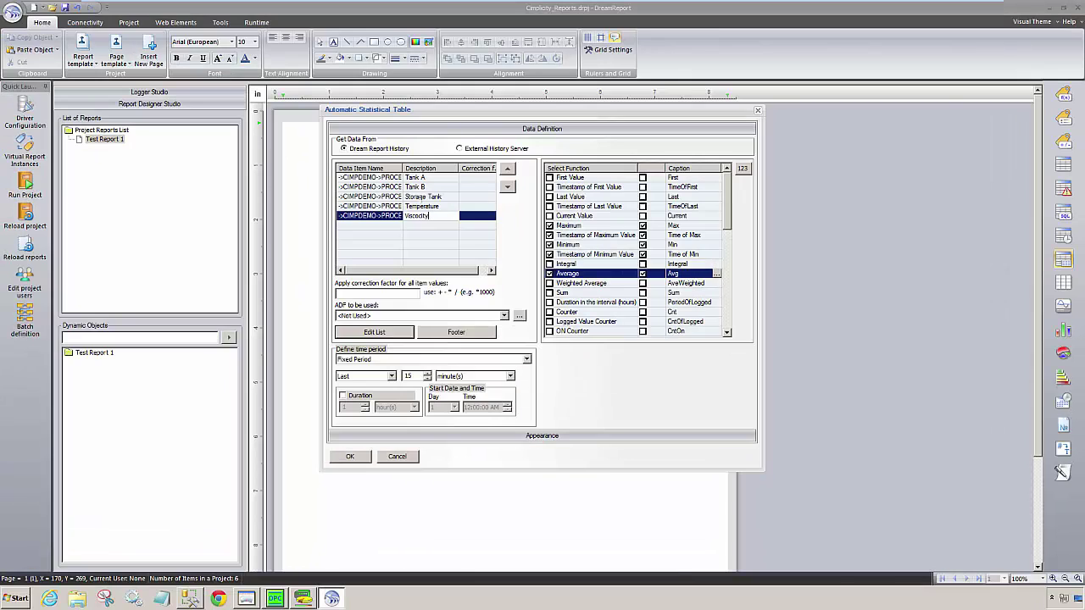
Show item descriptions, name the table 'Process Summary - Last 15 Minutes', and place it
click(542, 435)
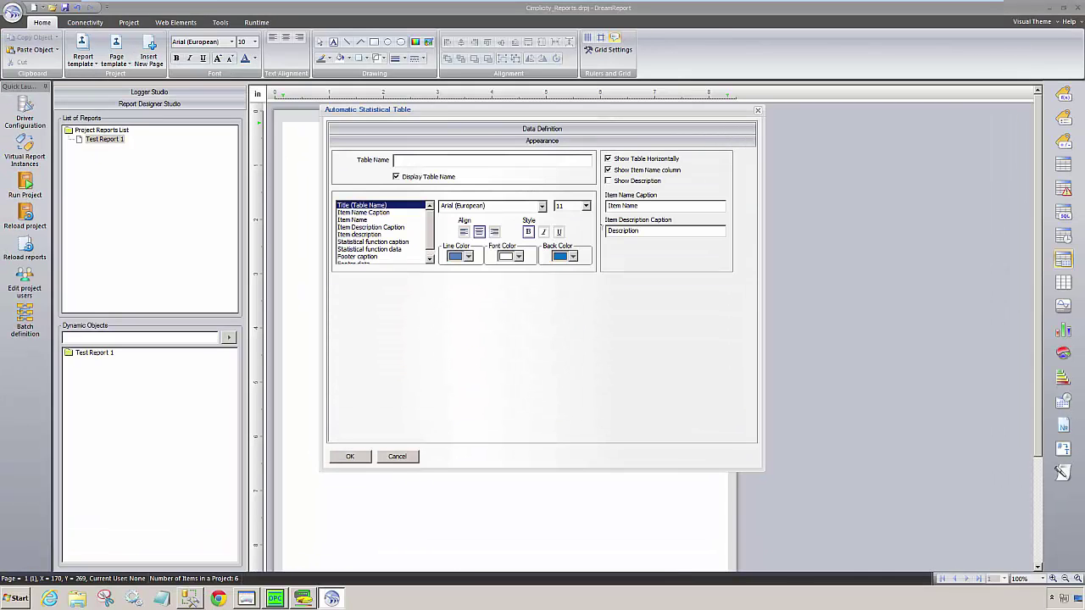
click(359, 234)
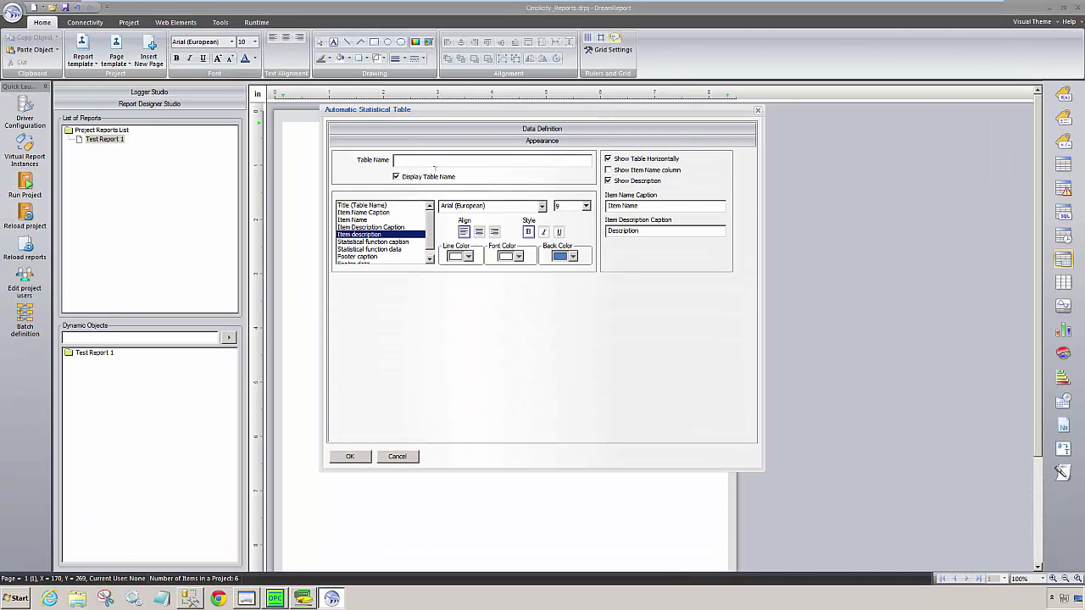
click(434, 161)
text(Process Summary - Last 15 Minutes)
click(349, 456)
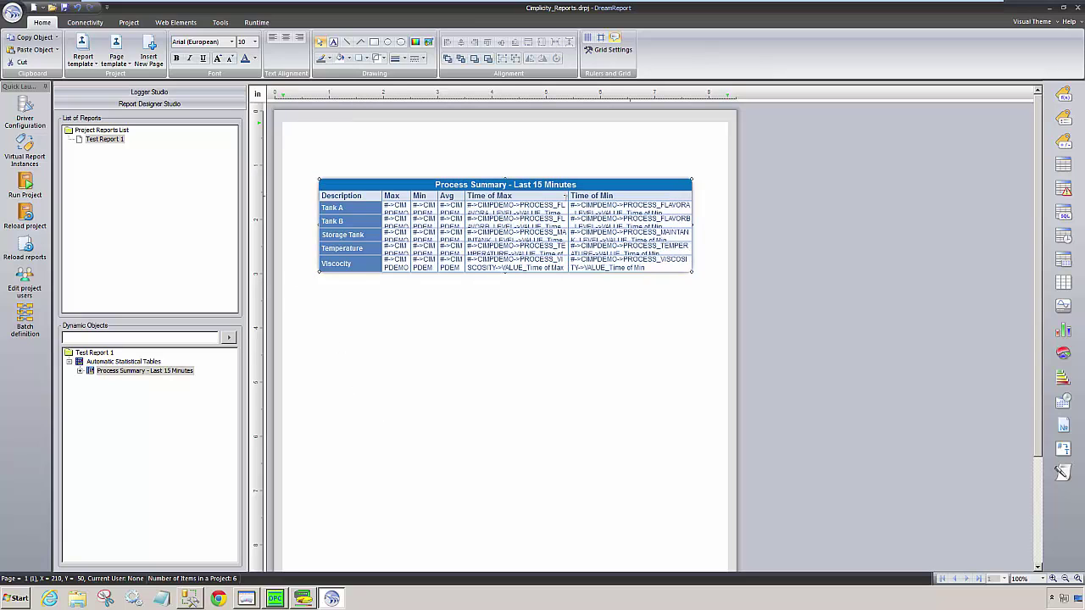
Add a RecipeName single data object above the table showing PROCESS_RECP_ID's Current Value
click(495, 318)
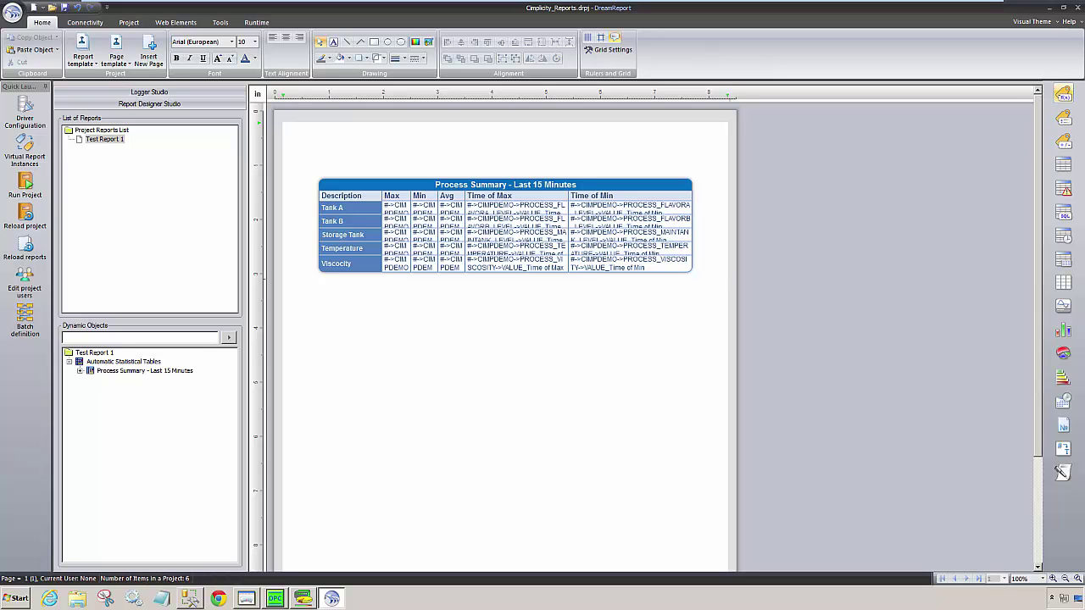
click(1063, 92)
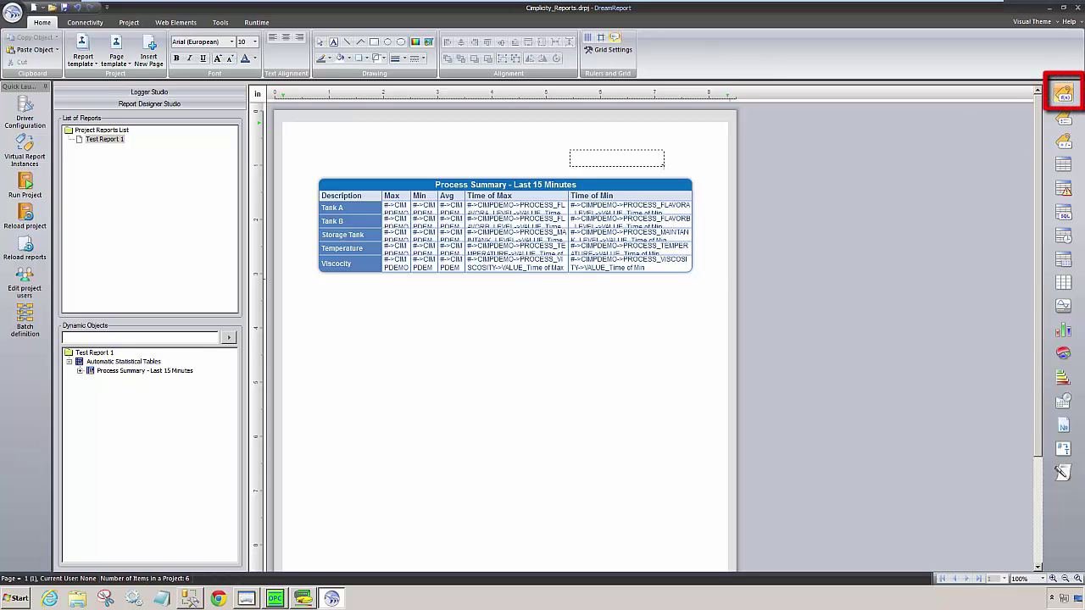
drag(664, 166, 692, 180)
text(Re)
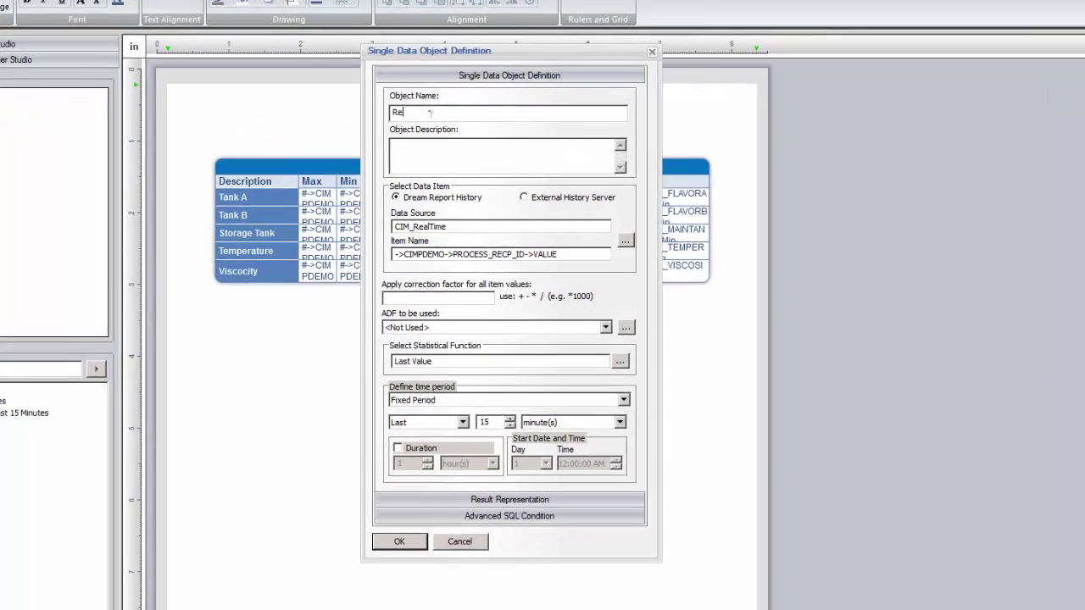
text(cipeName)
click(624, 241)
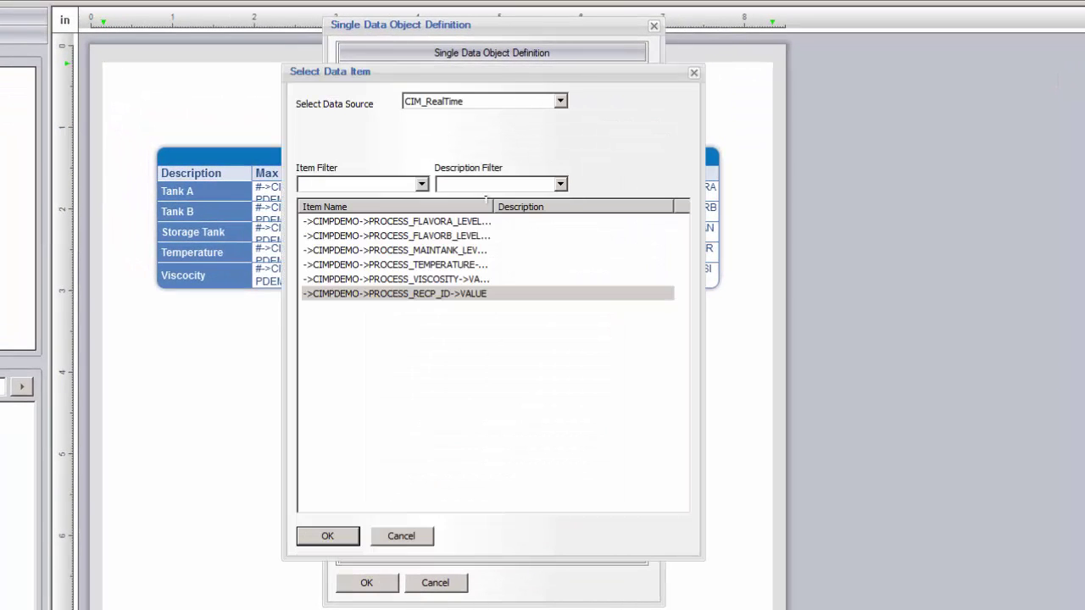
double_click(461, 294)
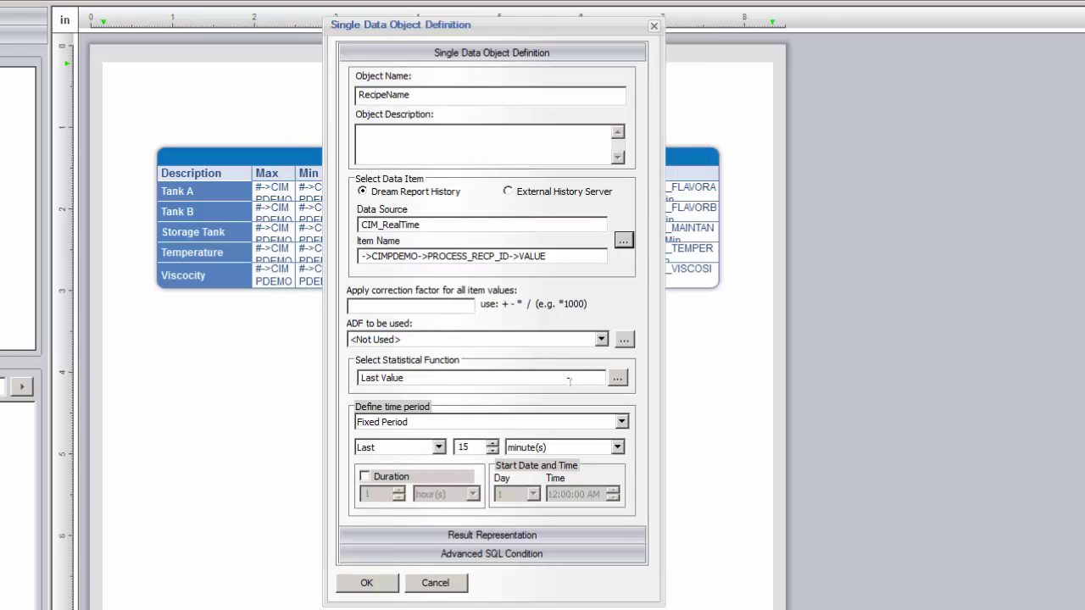
click(617, 379)
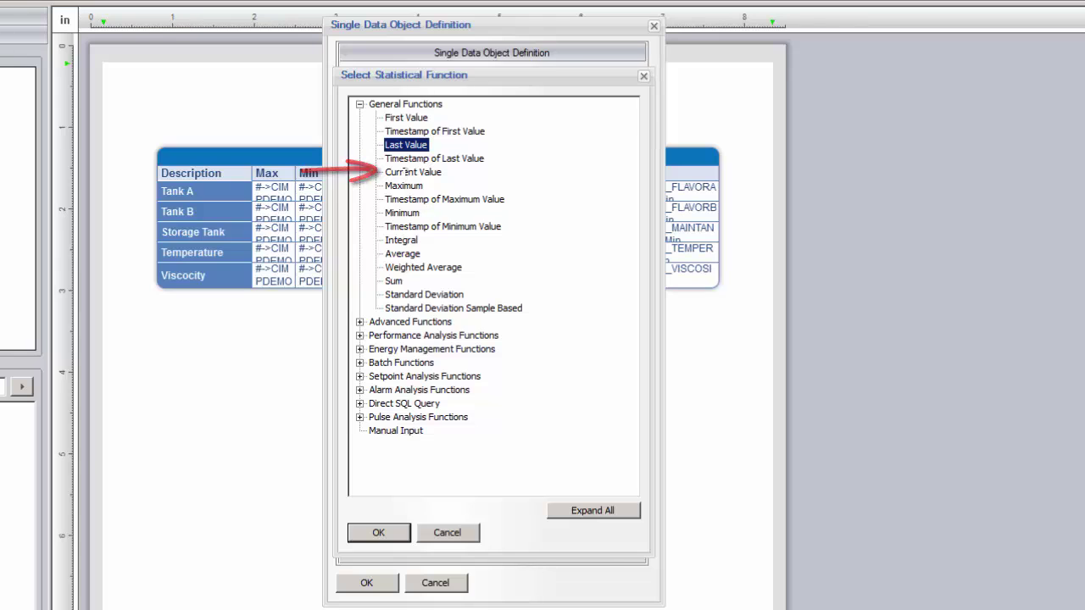
double_click(405, 173)
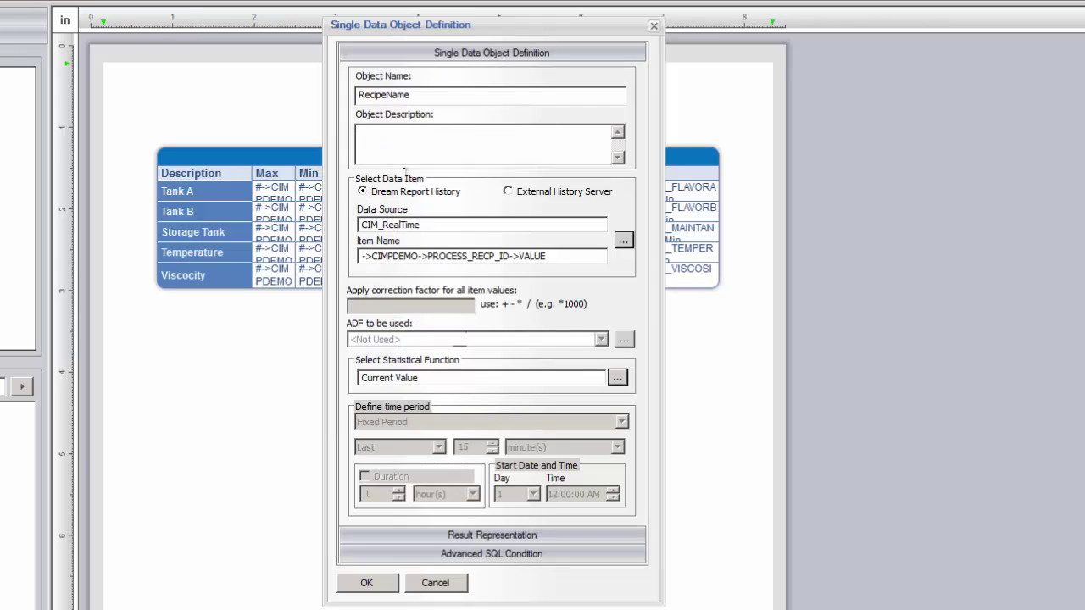
click(366, 583)
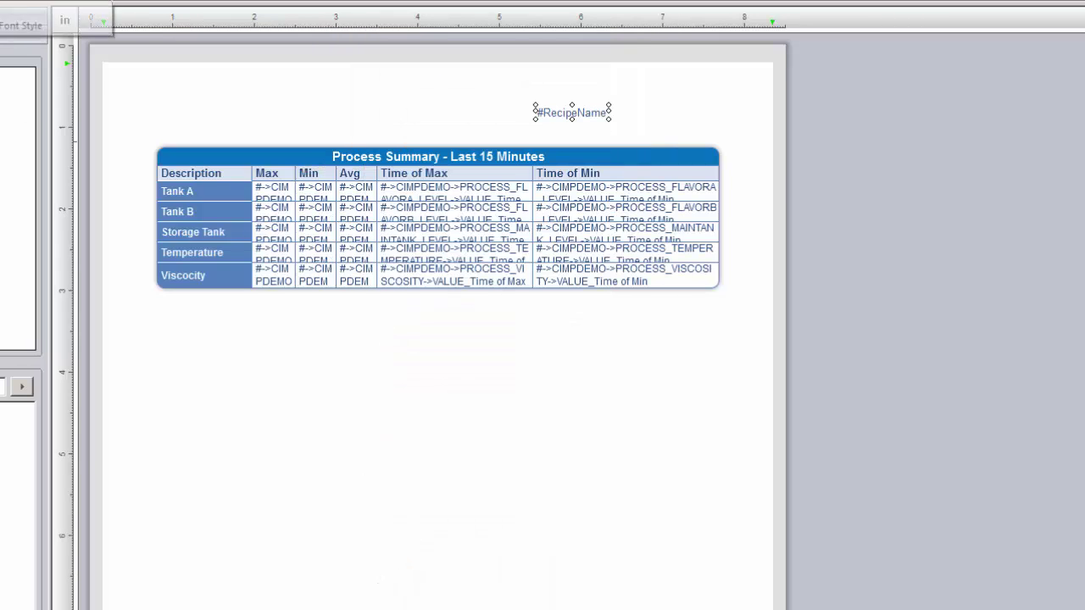
click(442, 79)
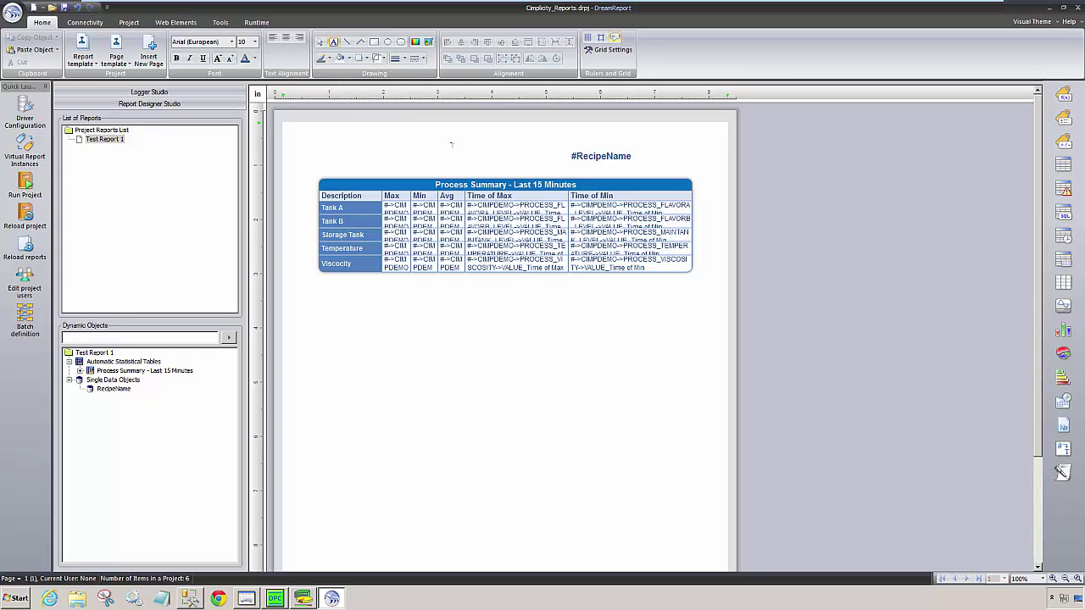
Place a 'Current Recipe in Process:' text label just left of #RecipeName
drag(439, 144, 553, 166)
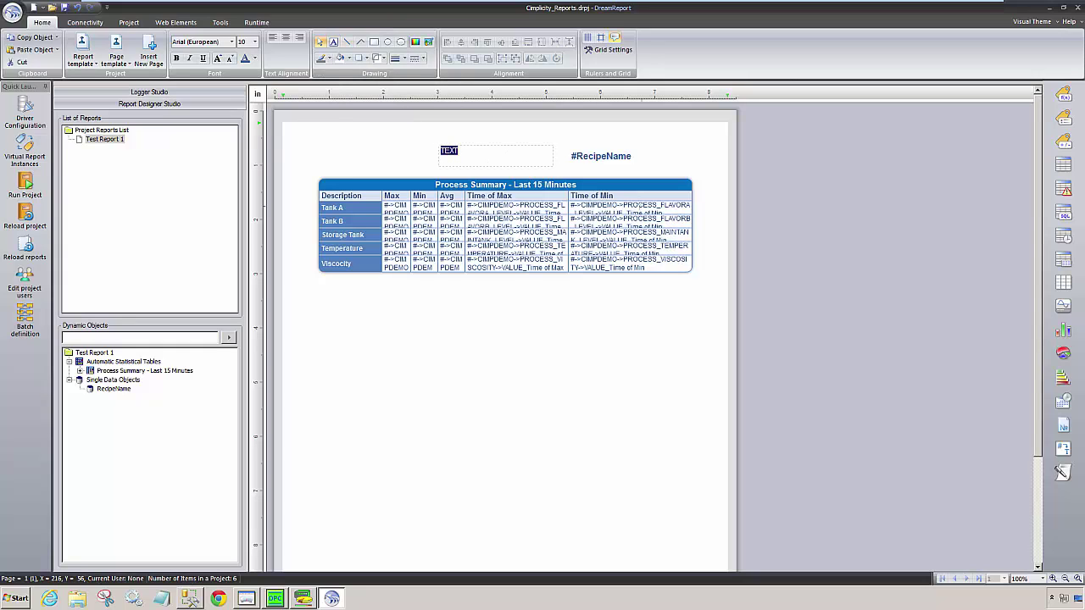
text(Current Recipe in Process:)
drag(495, 147, 580, 156)
click(607, 362)
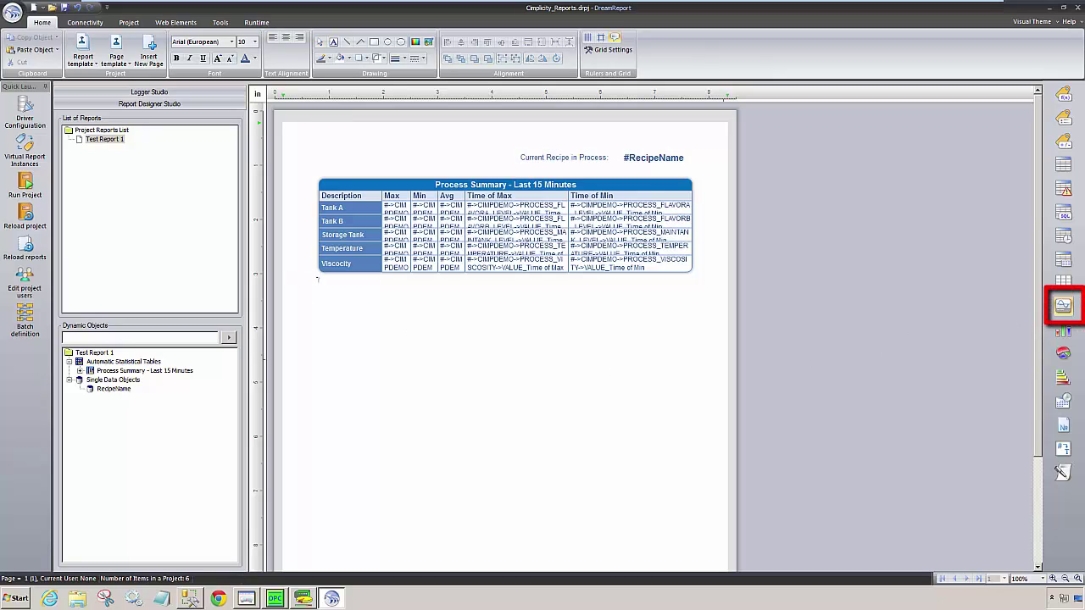
Draw a chart below the table and add PROCESS_FLAVORB_LEVEL from CIM_HistData as line 'Tank B'
mouse_move(317, 280)
mouse_down()
mouse_move(537, 485)
mouse_move(690, 470)
mouse_up()
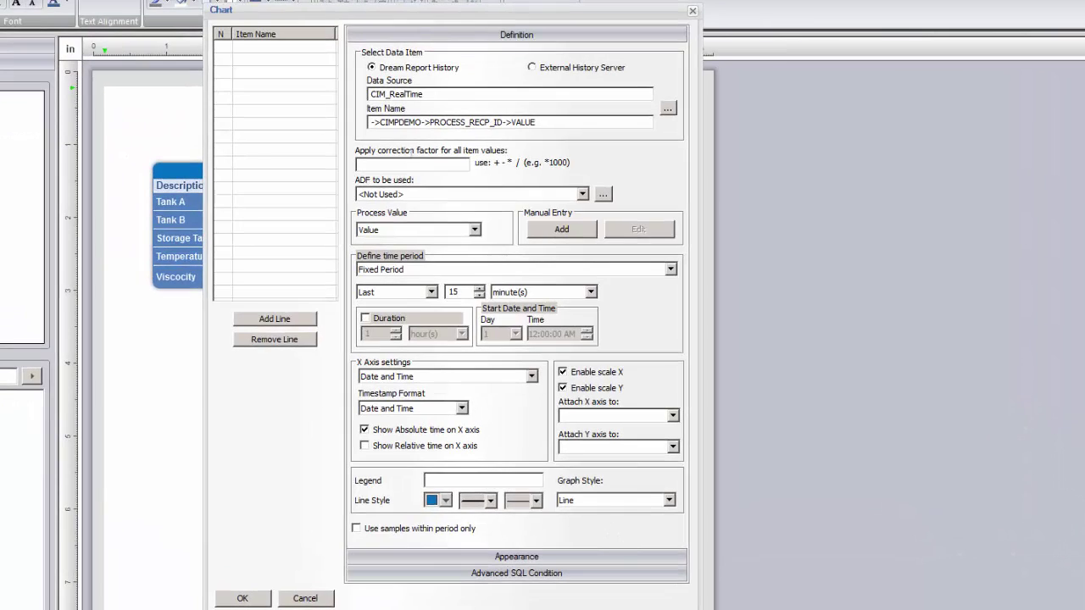
click(599, 71)
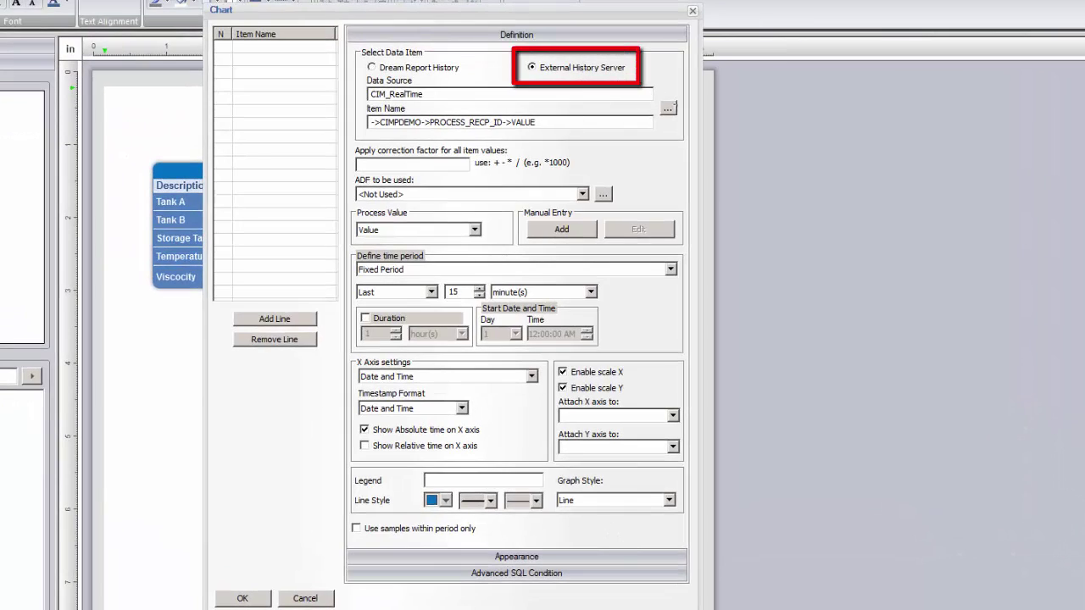
click(669, 109)
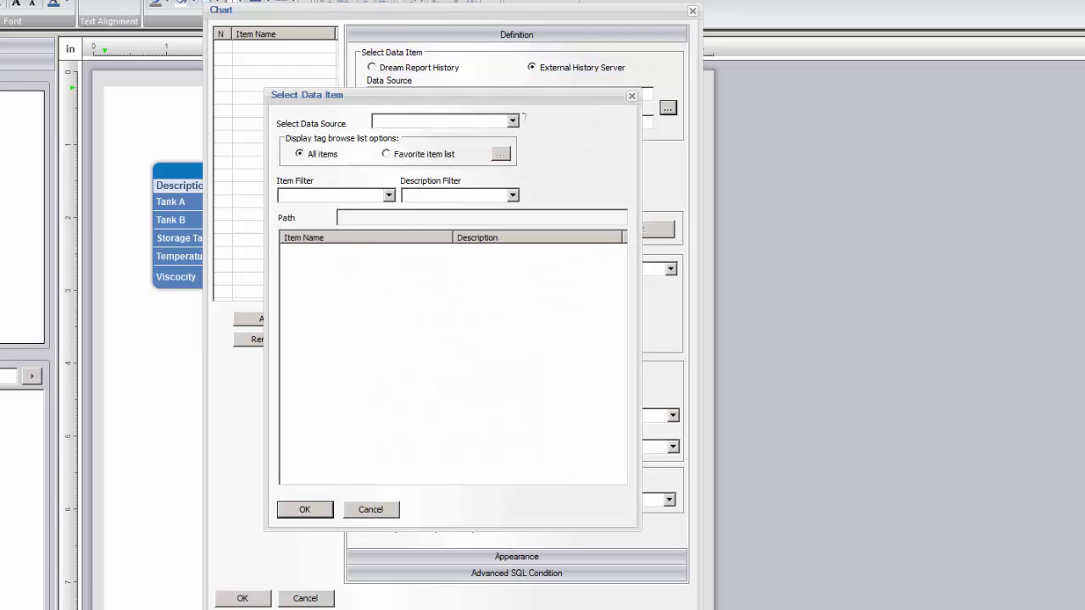
click(513, 121)
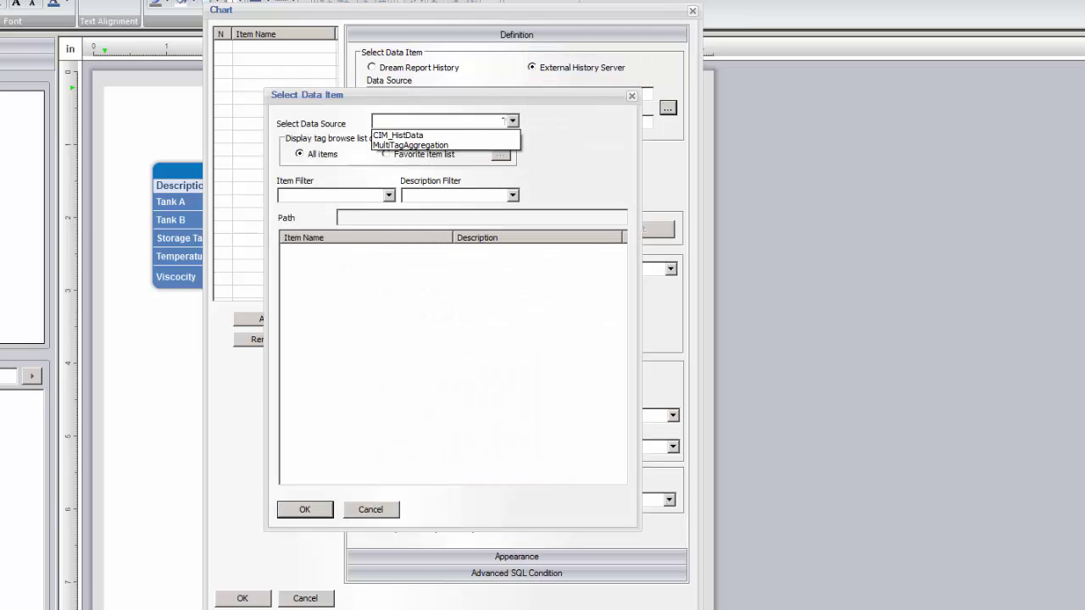
click(440, 136)
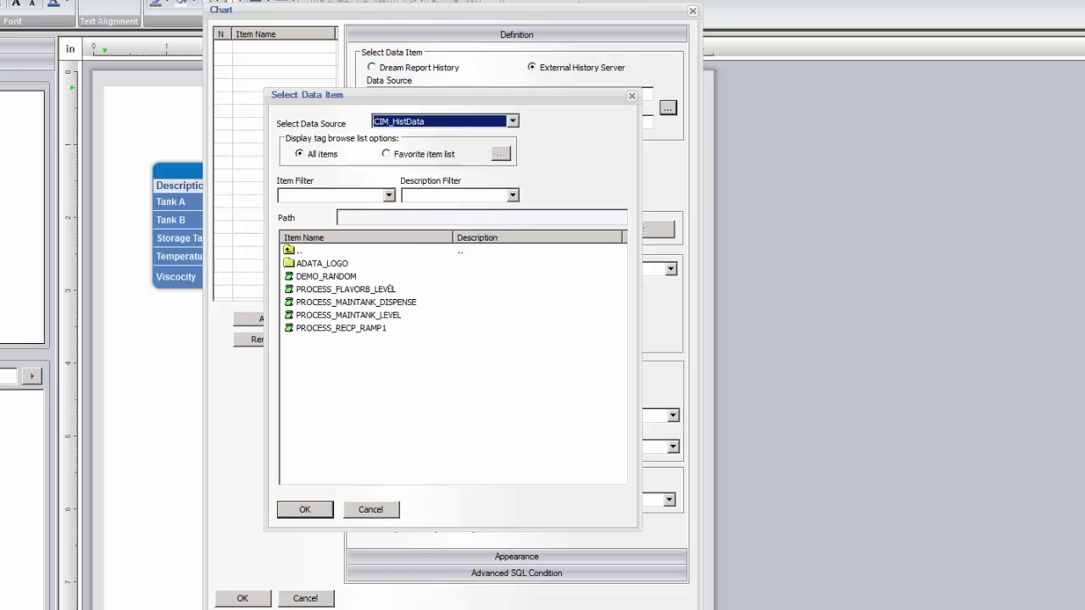
click(380, 289)
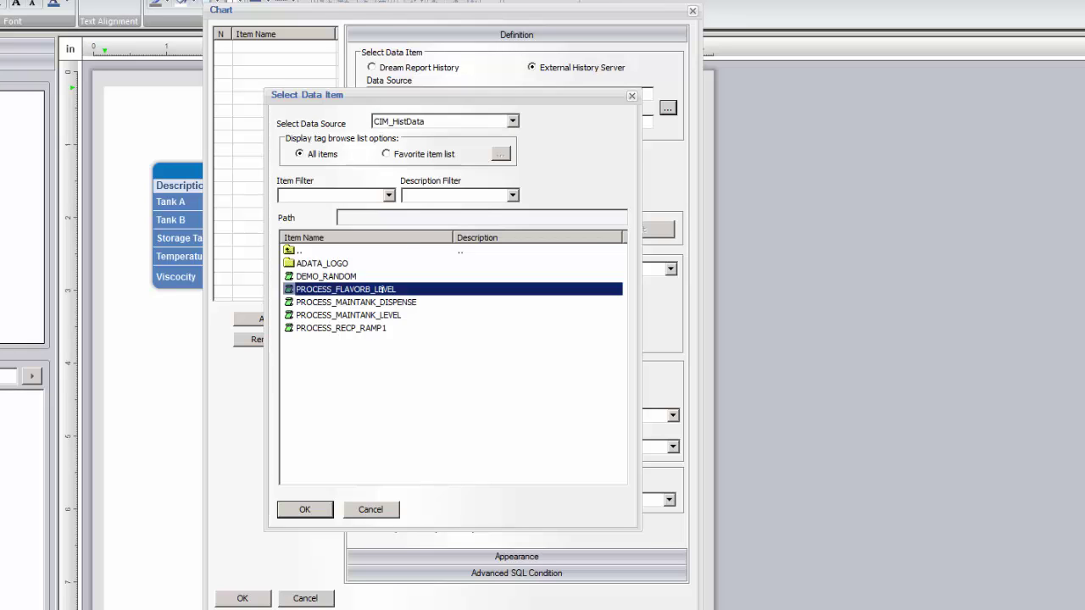
double_click(380, 289)
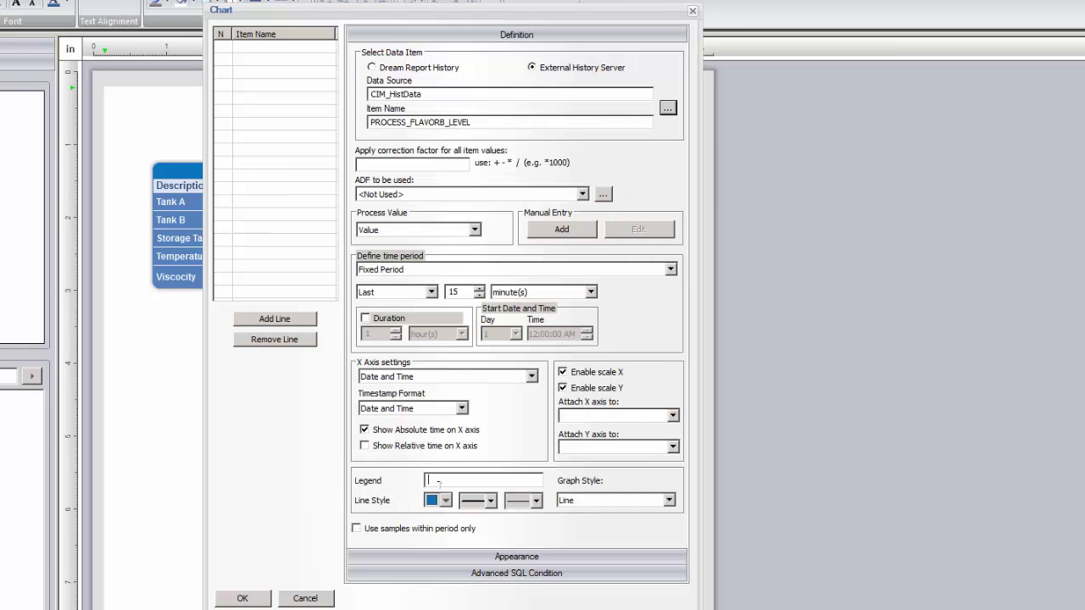
click(444, 480)
text(Tank B)
click(294, 320)
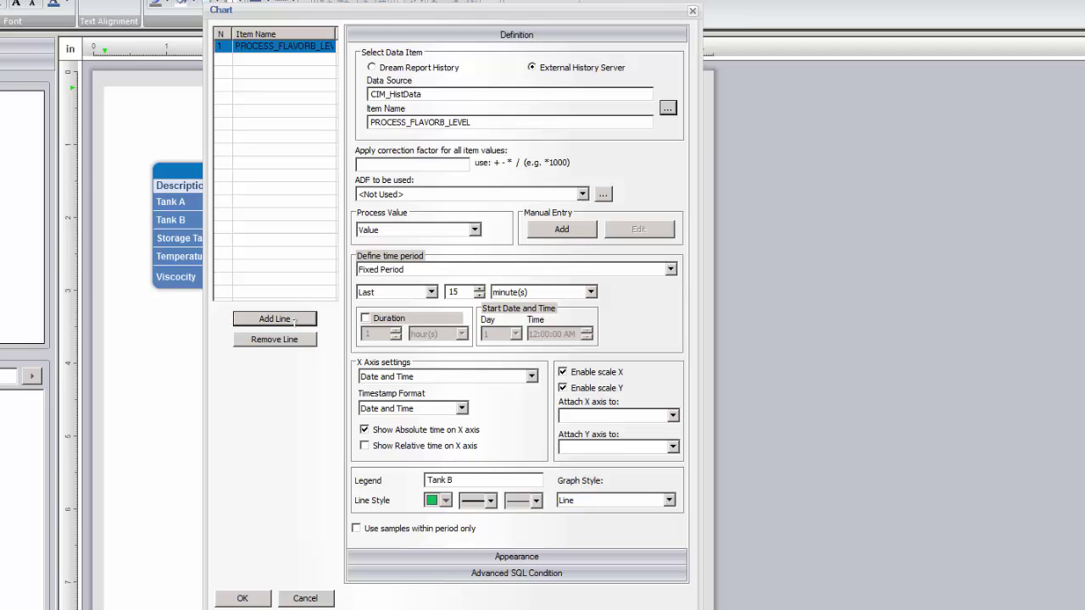
Add PROCESS_MAINTANK_LEVEL as a second chart line with legend 'Storage Tank'
click(668, 108)
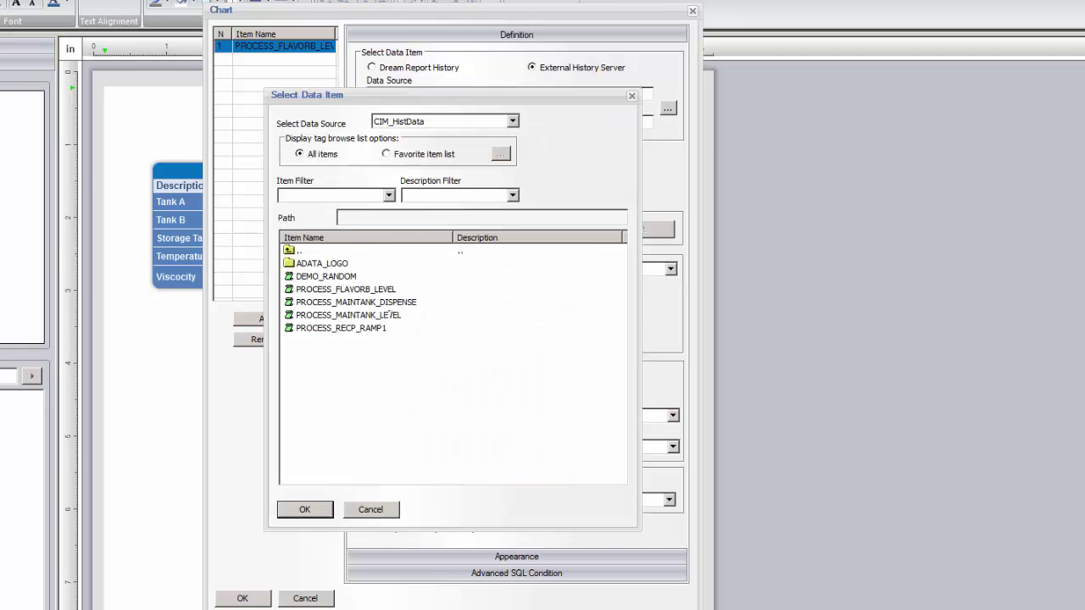
double_click(348, 315)
click(463, 480)
text(Storage Tank)
click(275, 319)
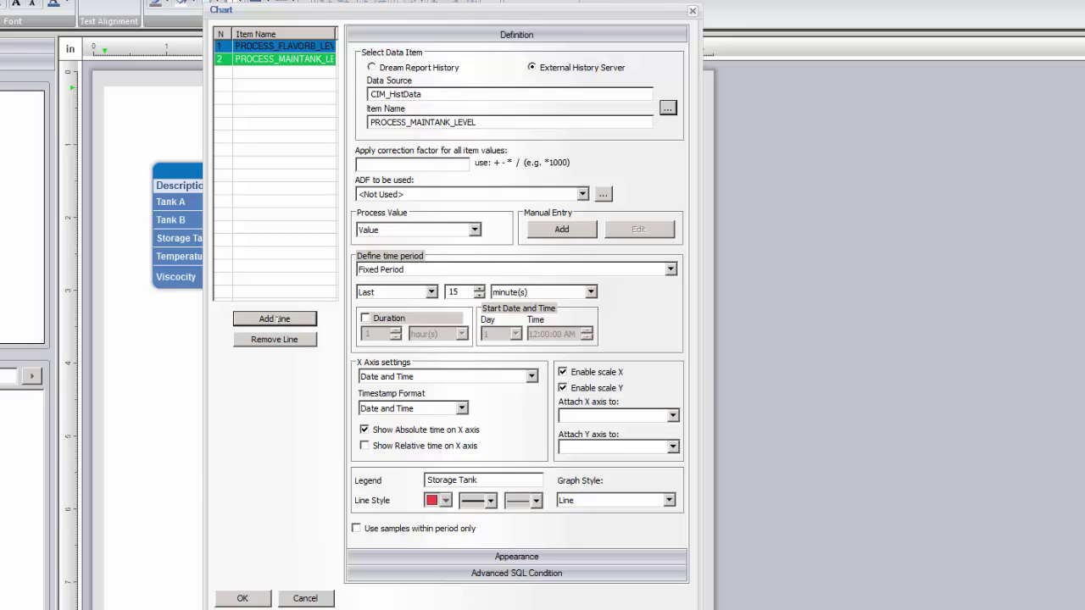
Title the chart 'Tank Levels - Last 15 Minutes', set the Y-axis unit to gal, and place it
click(474, 557)
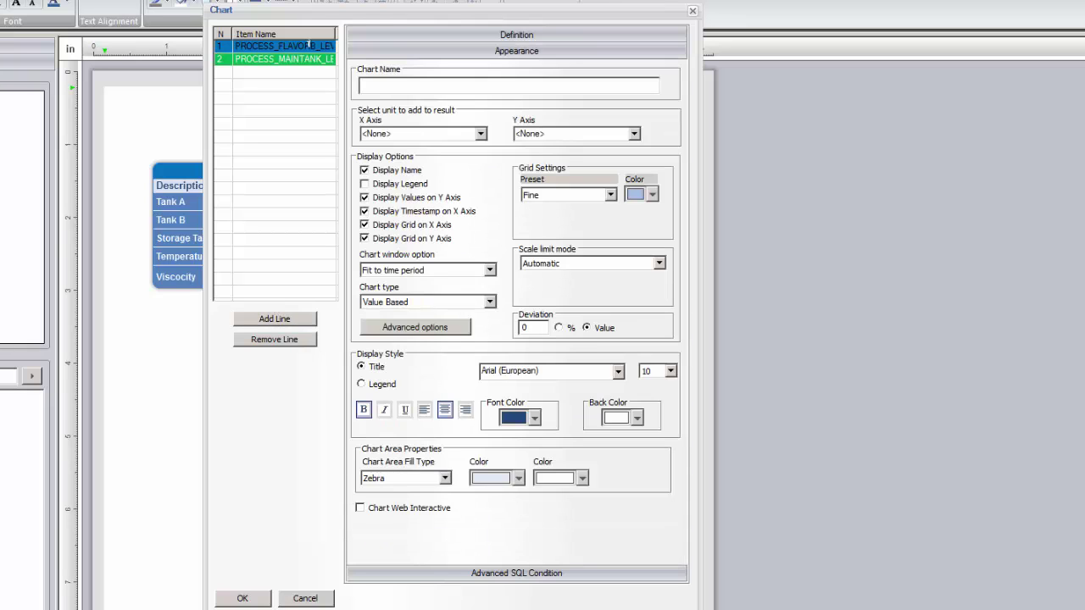
text(utes)
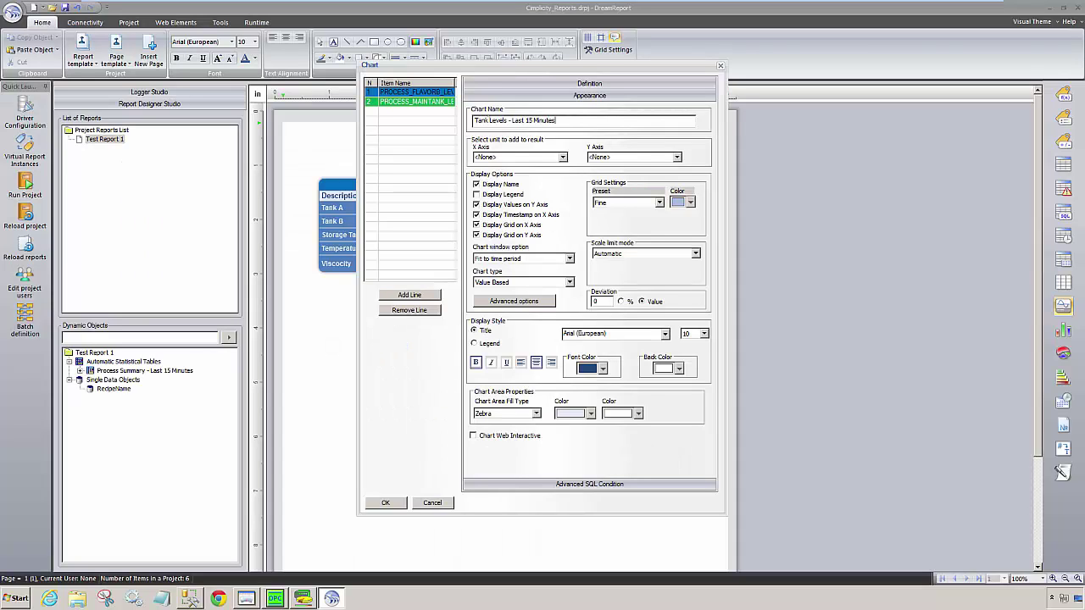
click(622, 157)
text(gal)
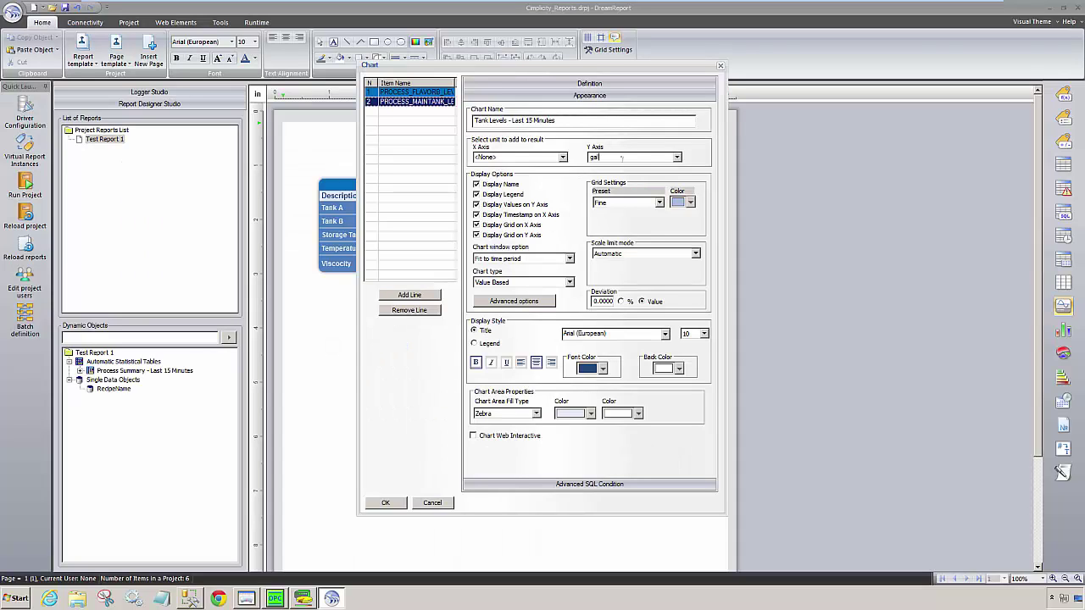
click(385, 503)
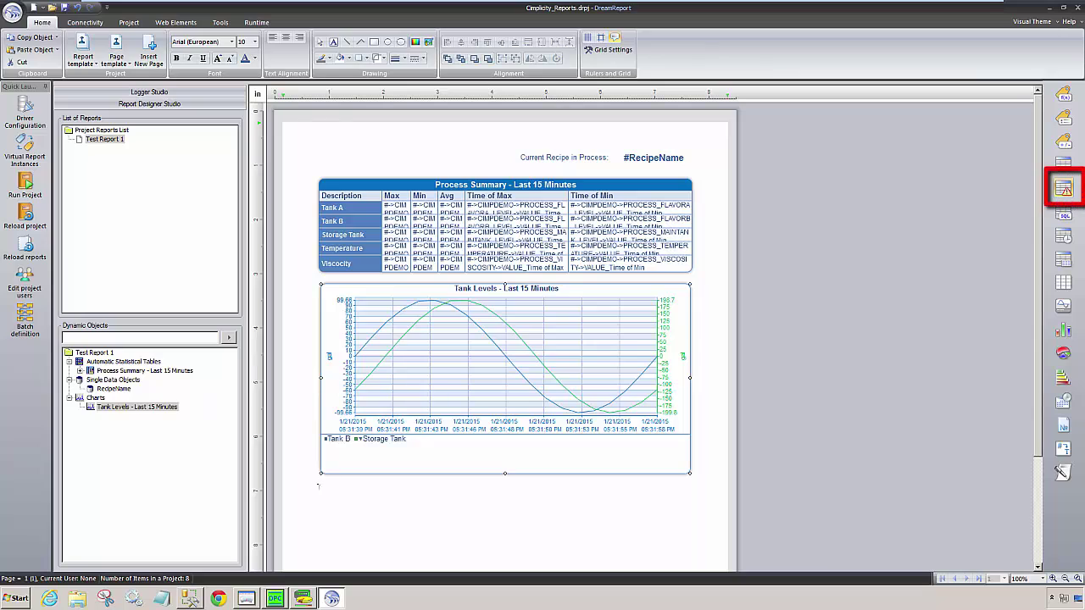
Draw an alarm table below the chart using the Default_Alm filter from the CIM_Alarms source
mouse_move(319, 487)
mouse_down()
mouse_move(490, 521)
mouse_move(688, 521)
mouse_up()
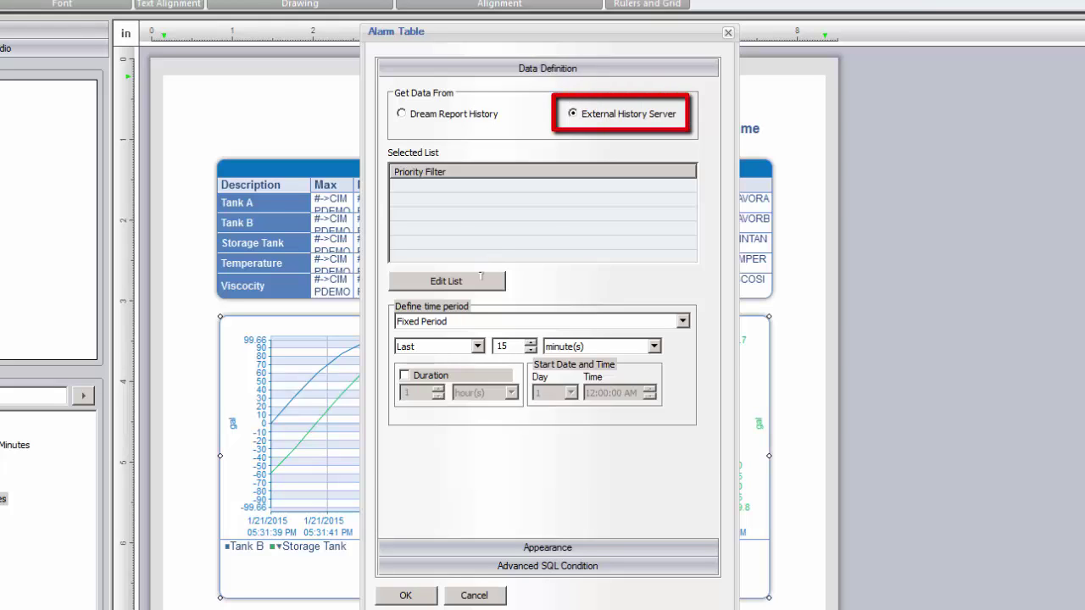
click(481, 278)
click(472, 351)
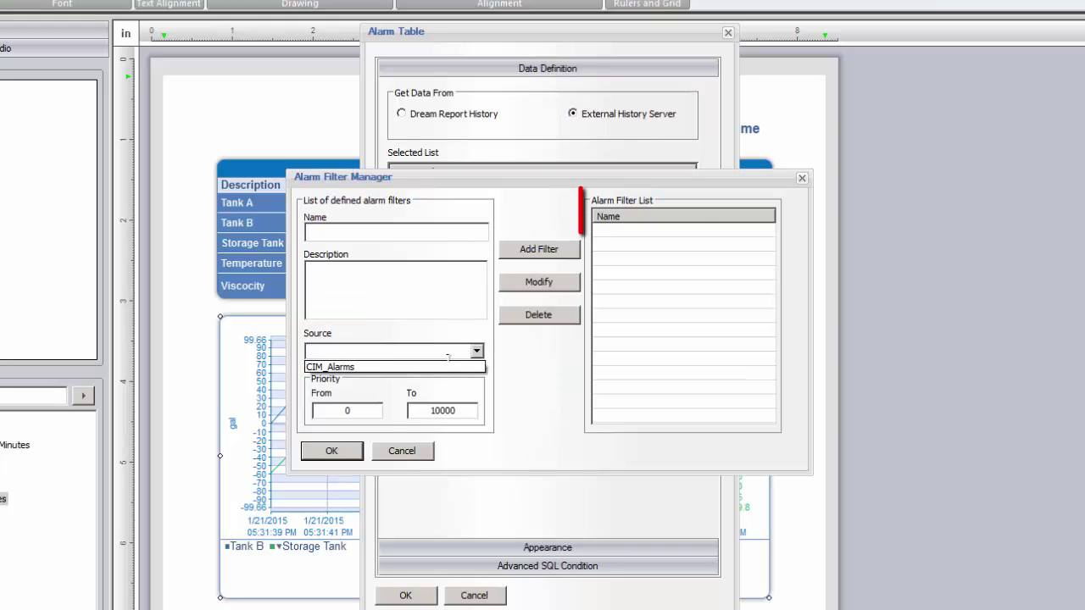
click(440, 366)
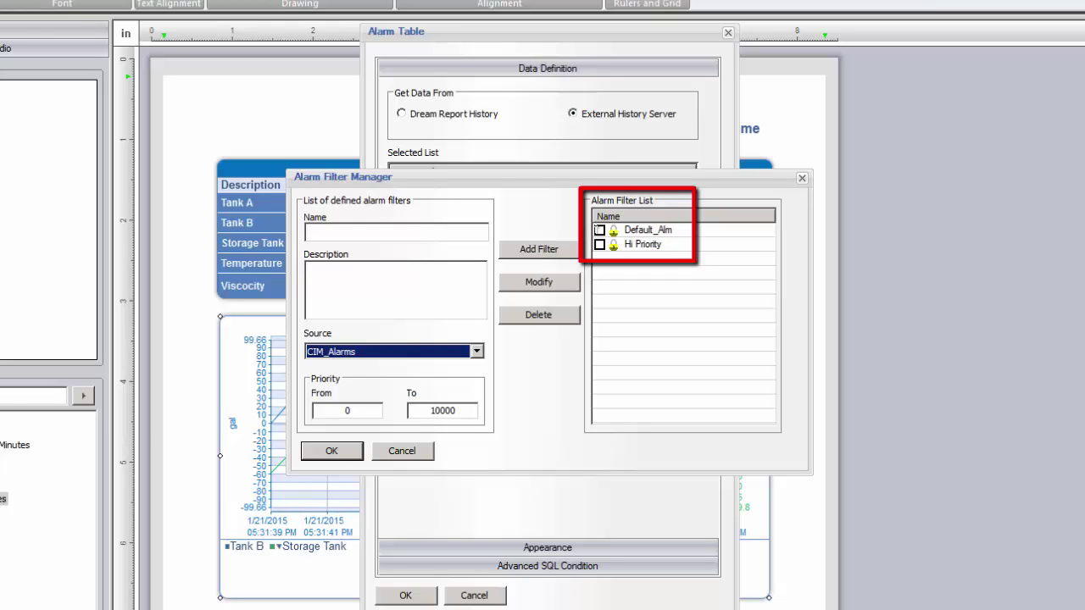
click(599, 230)
click(356, 447)
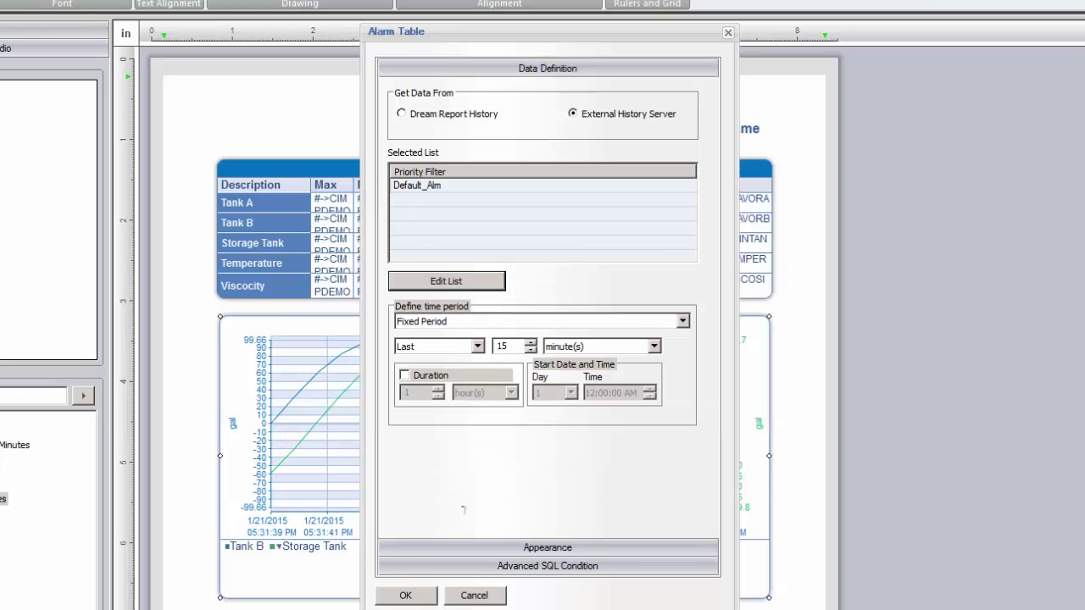
Show the table name 'Alarms Summary - Last 15 Minutes' and adjust the Ack Time, End Time and Response time columns
click(481, 549)
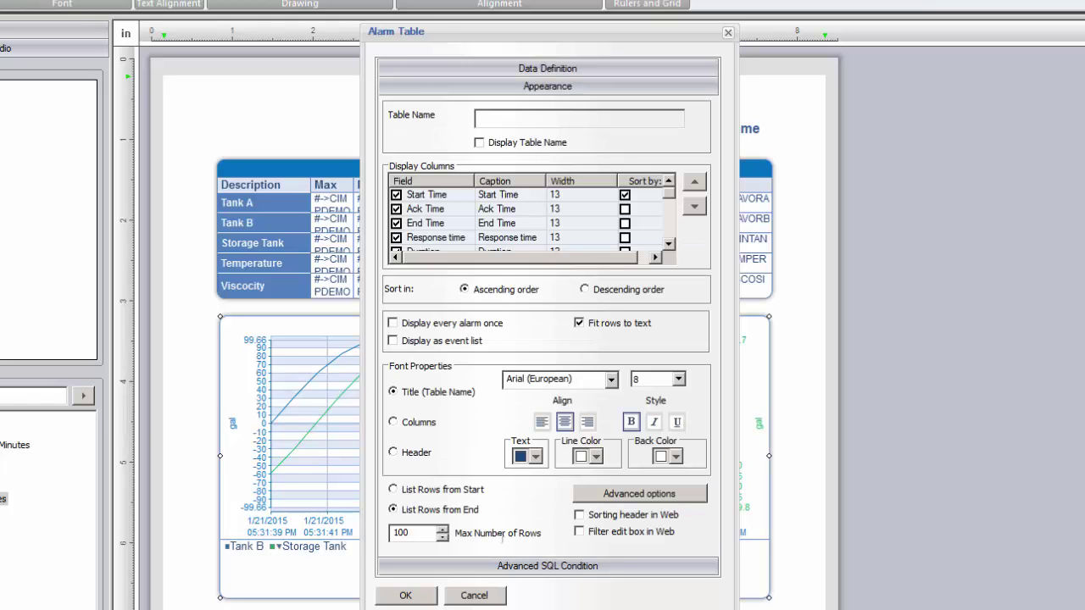
click(498, 141)
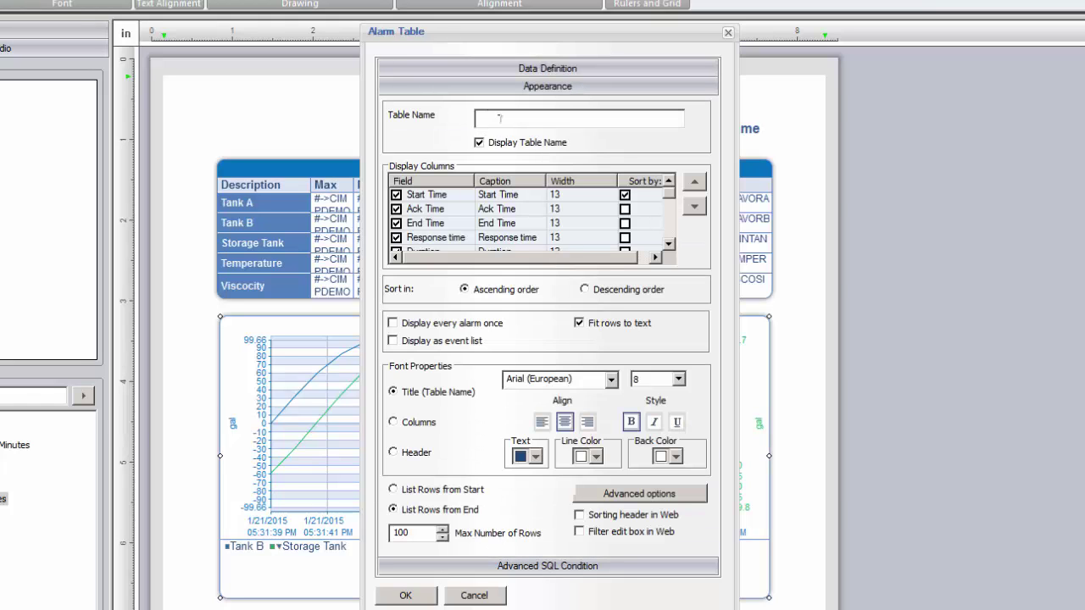
text(Alarms Summary - Last 15 Minutes)
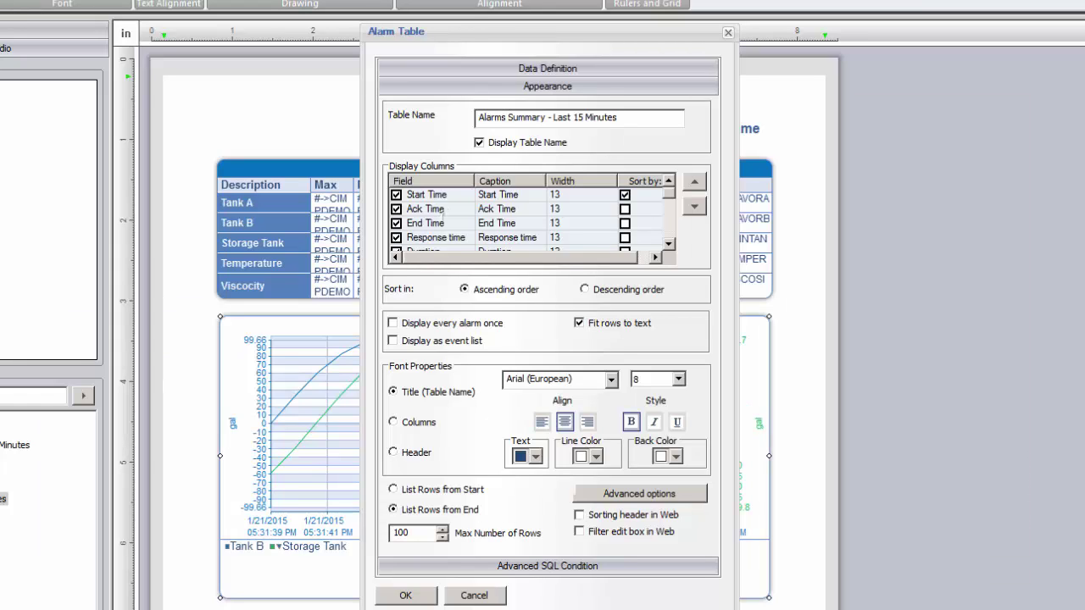
click(442, 211)
click(438, 224)
click(437, 238)
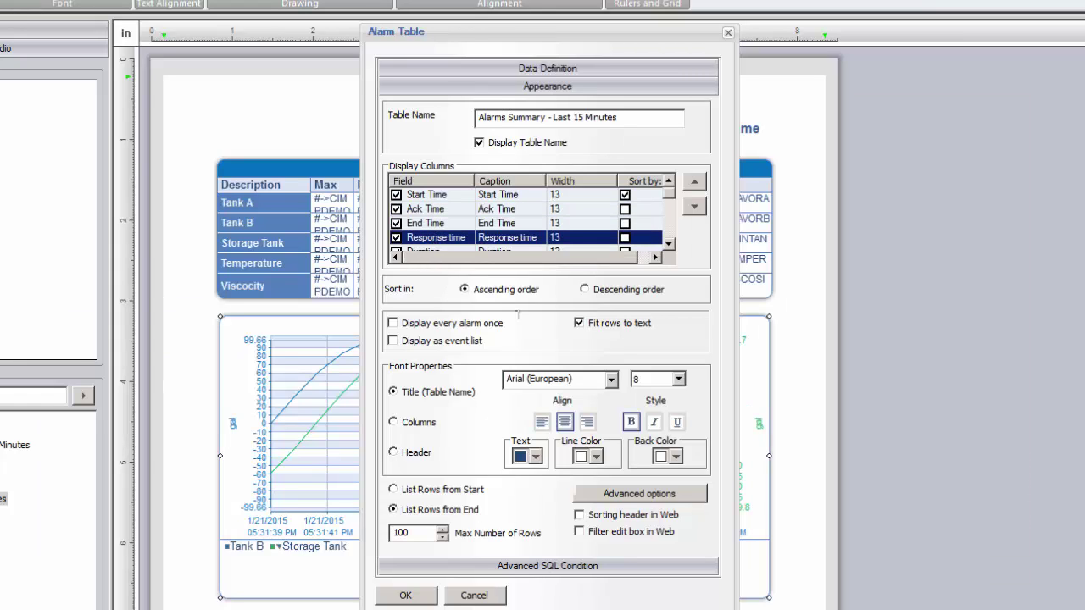
Display alarms as an event list, each alarm once with occurrence count, and set the header font
click(457, 341)
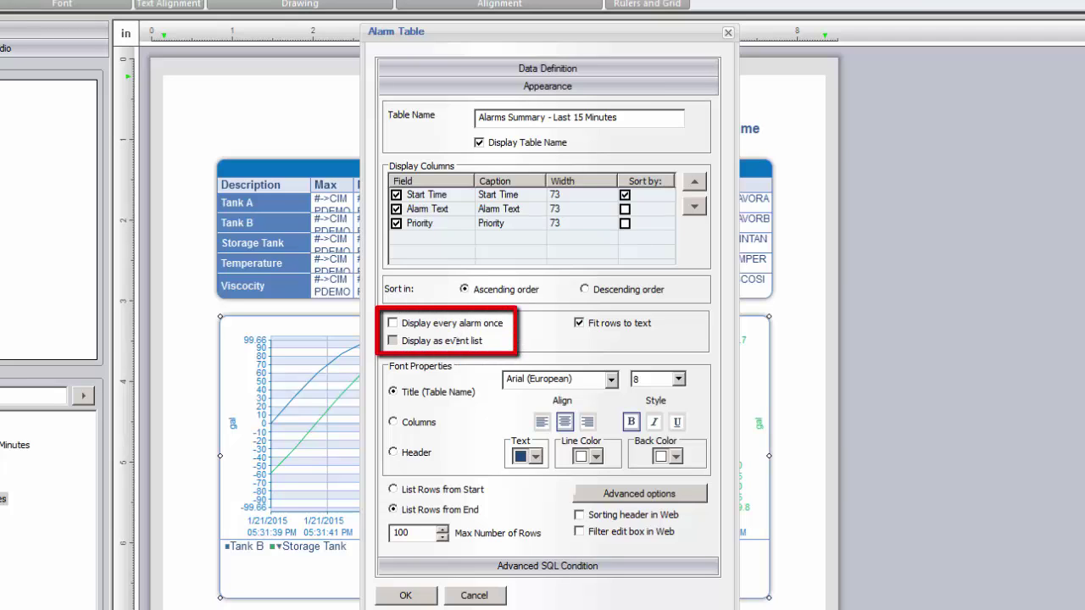
click(469, 324)
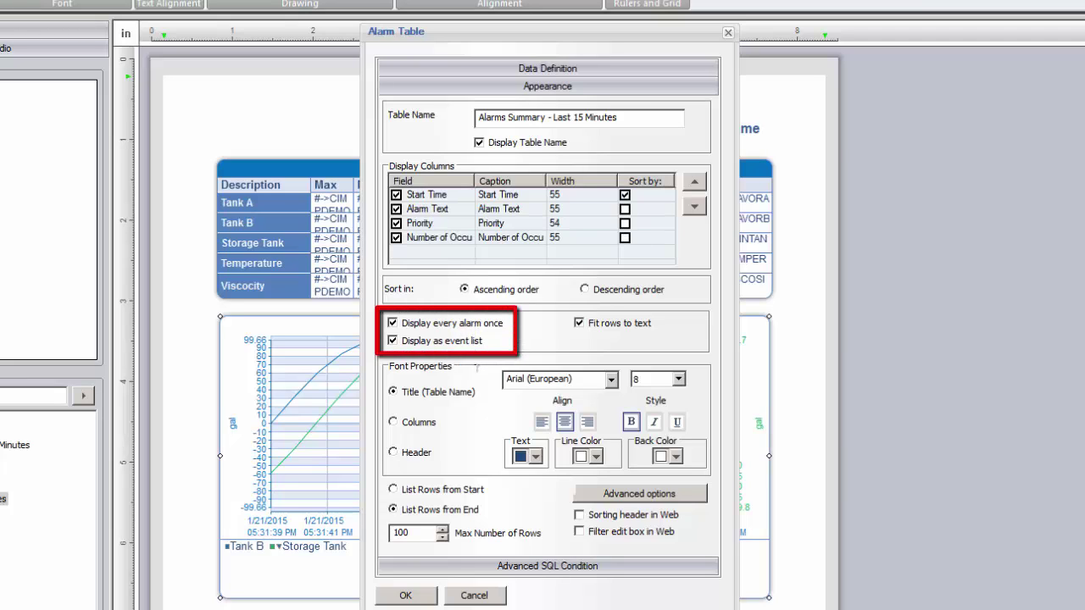
click(404, 452)
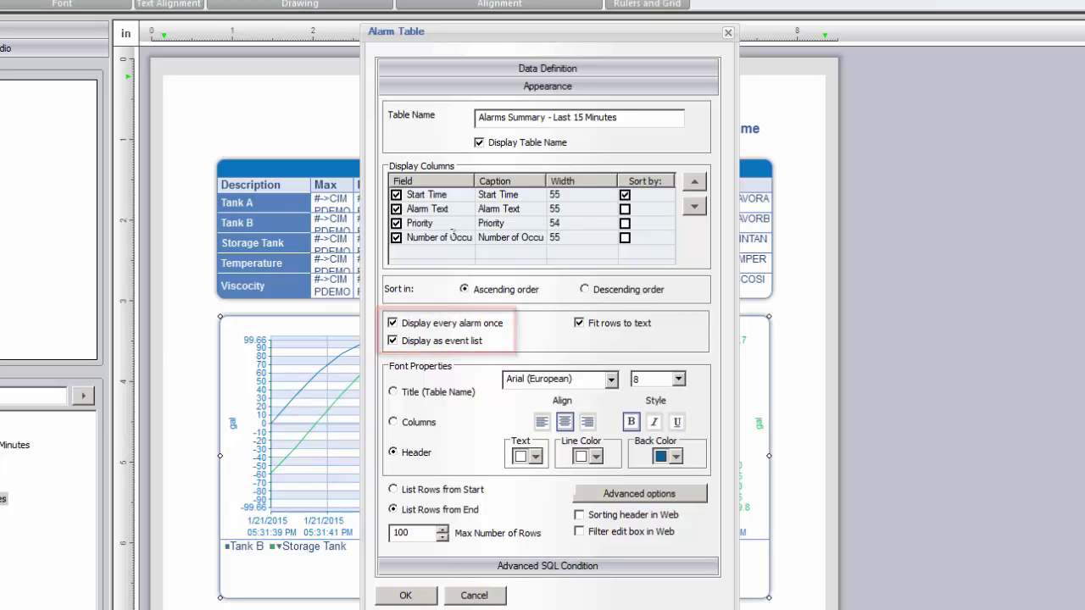
click(542, 238)
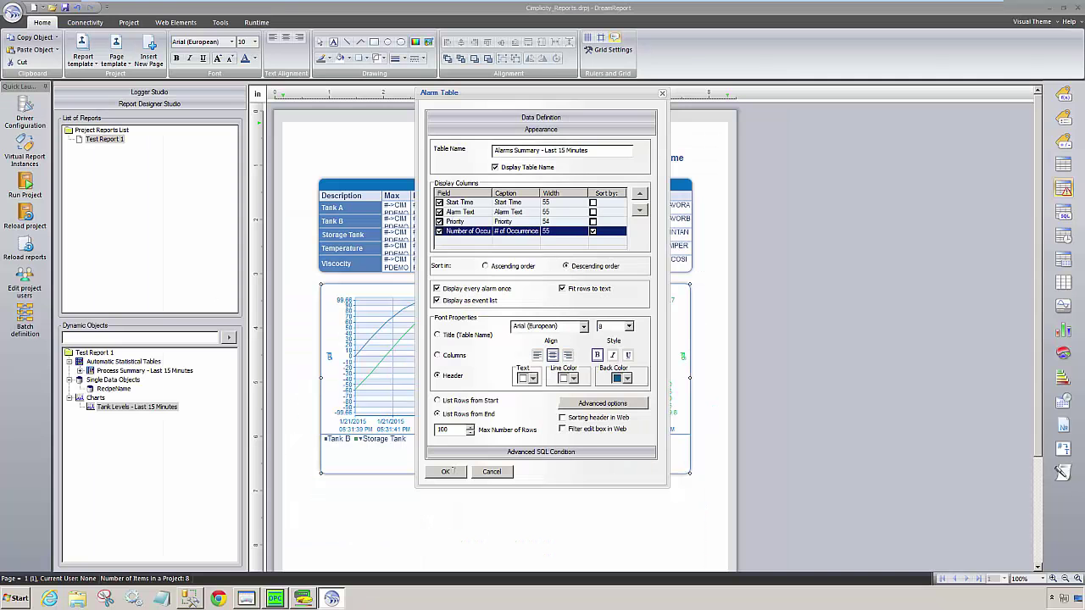
click(405, 595)
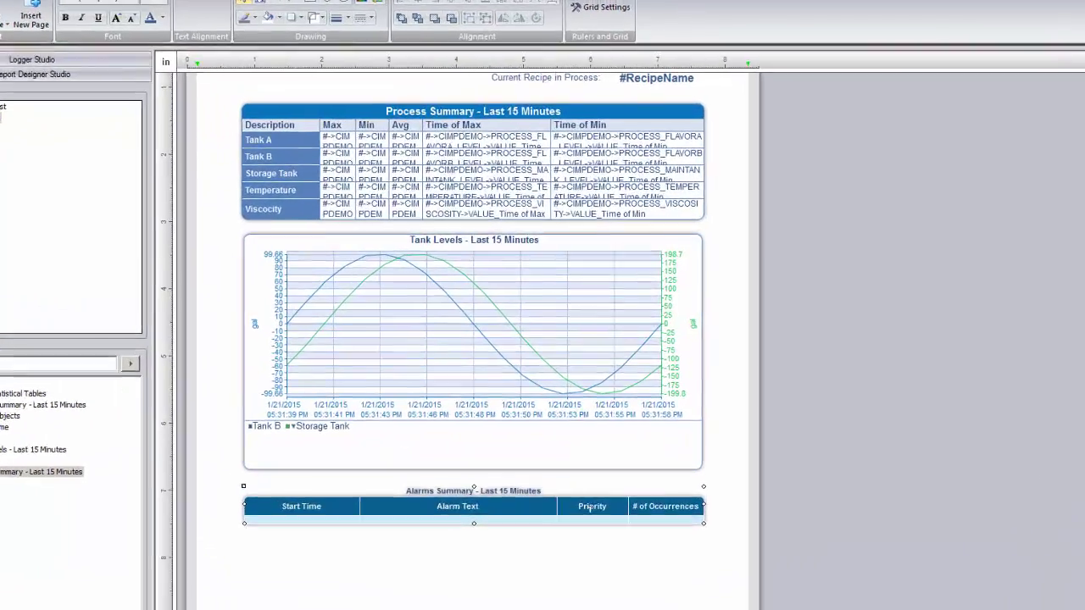
Enable advanced visualization on the alarm table with Number of alarm occurrences as the condition
double_click(601, 455)
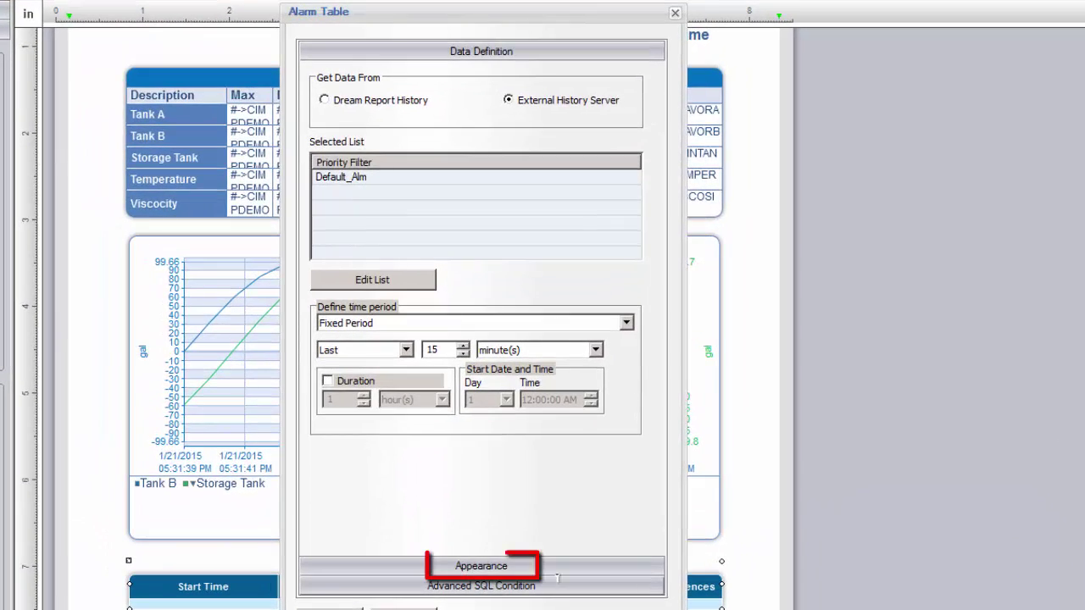
click(550, 568)
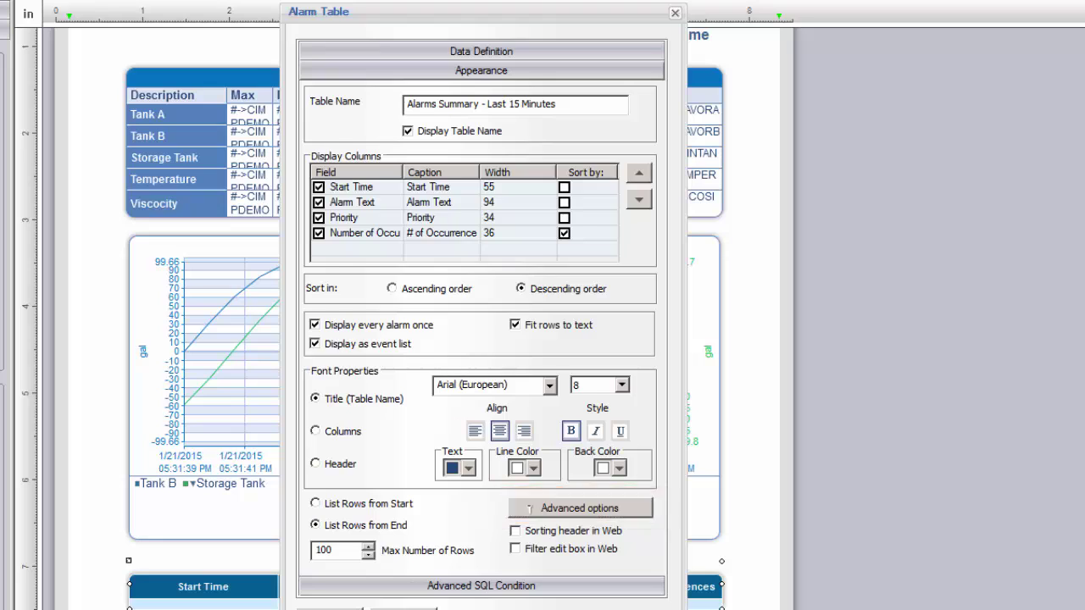
click(537, 511)
click(373, 122)
click(437, 164)
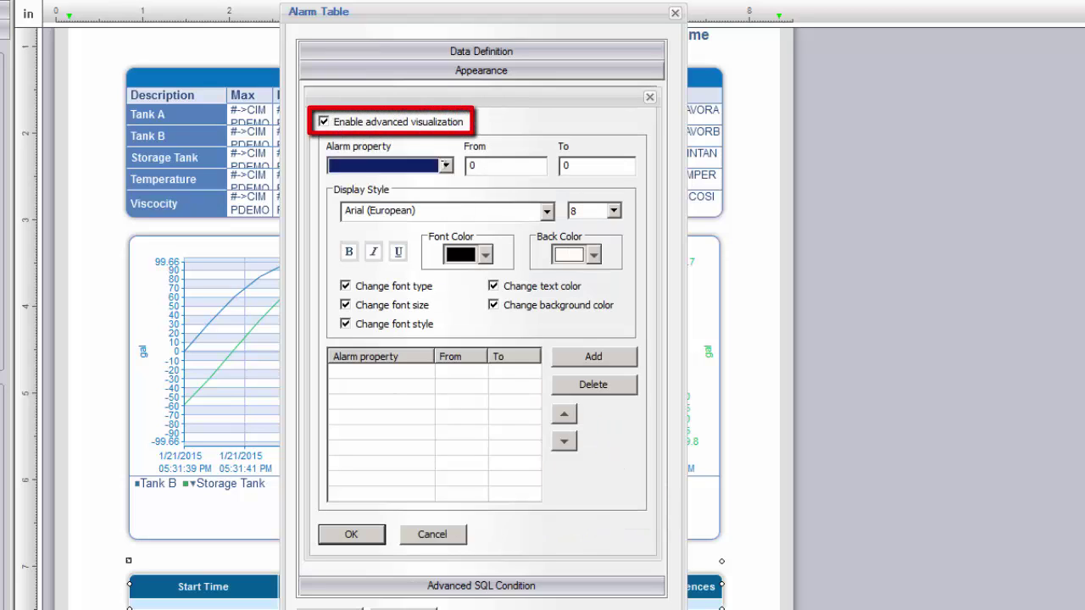
click(405, 205)
double_click(472, 166)
Add a rule making alarms with 25 to 99999 occurrences show in red font
text(25)
key(Tab)
text(99999)
click(485, 254)
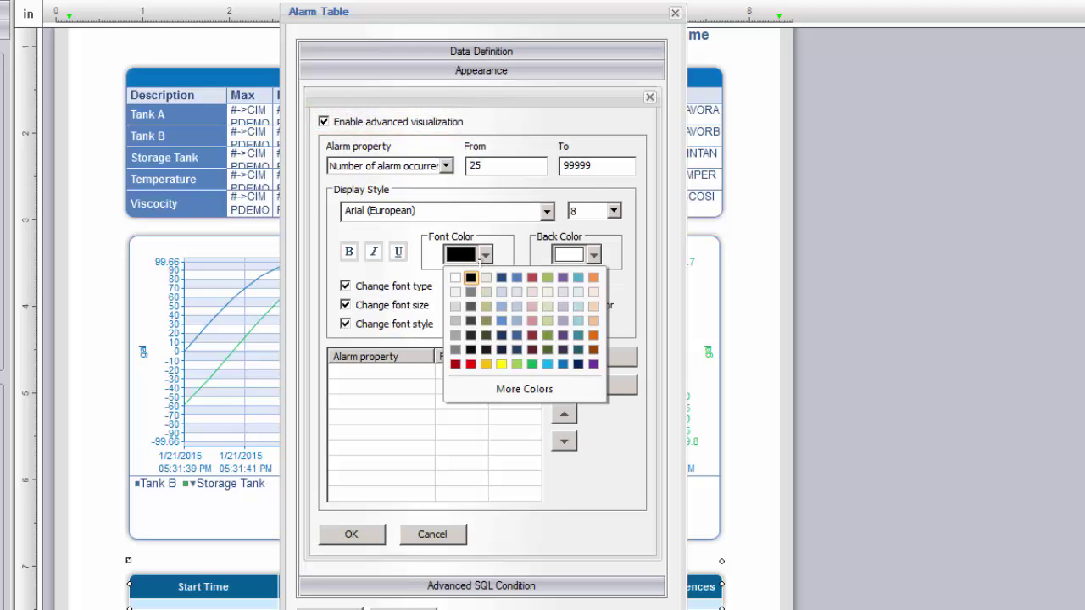
click(470, 363)
click(594, 357)
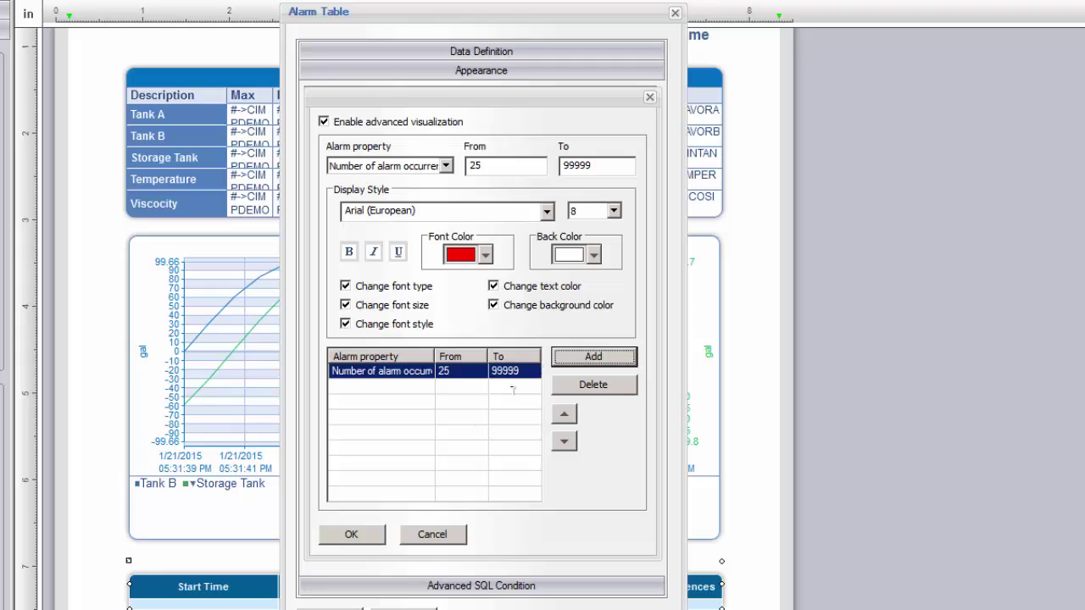
click(351, 535)
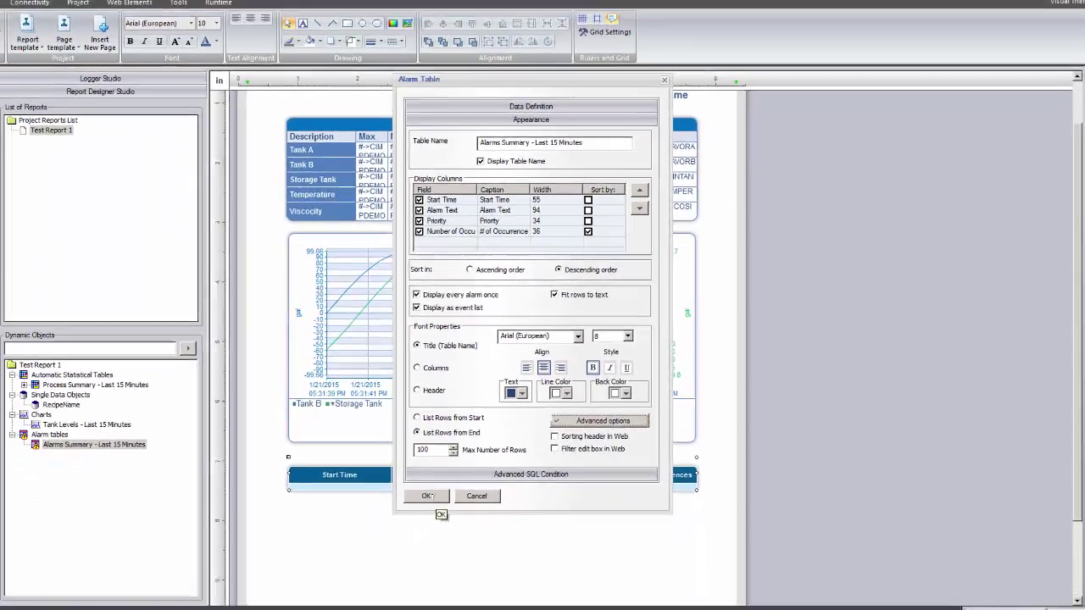
click(365, 567)
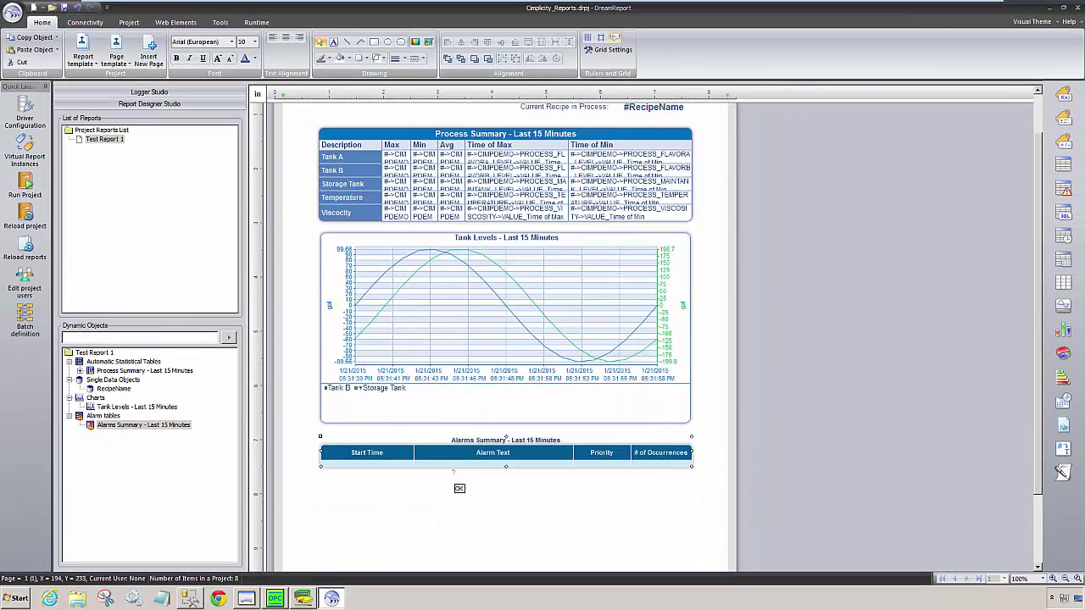
Left-align the tables and chart on the report page
drag(300, 163, 705, 521)
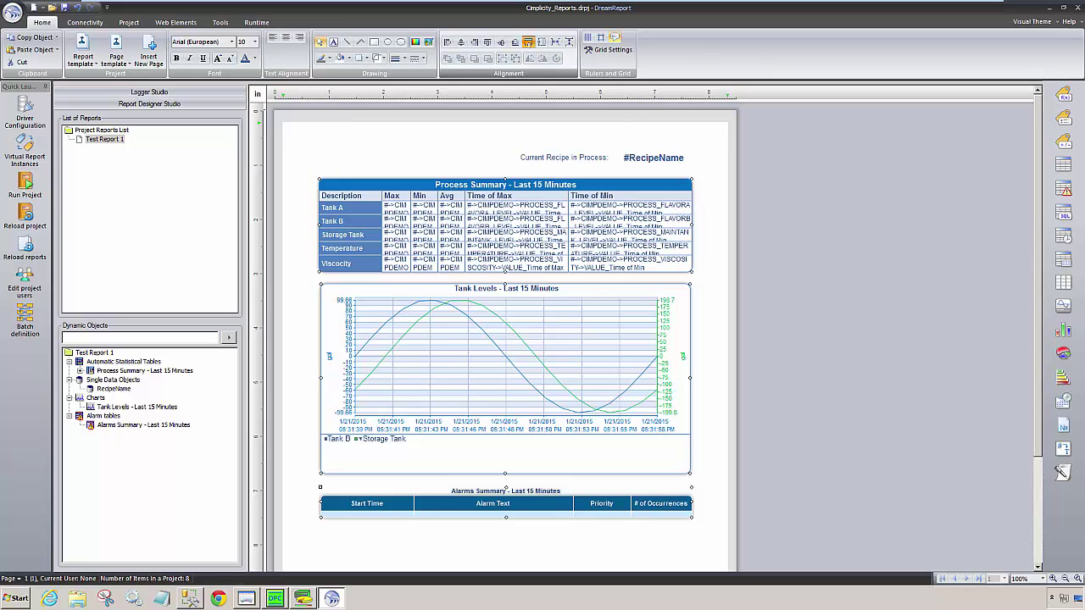
click(448, 42)
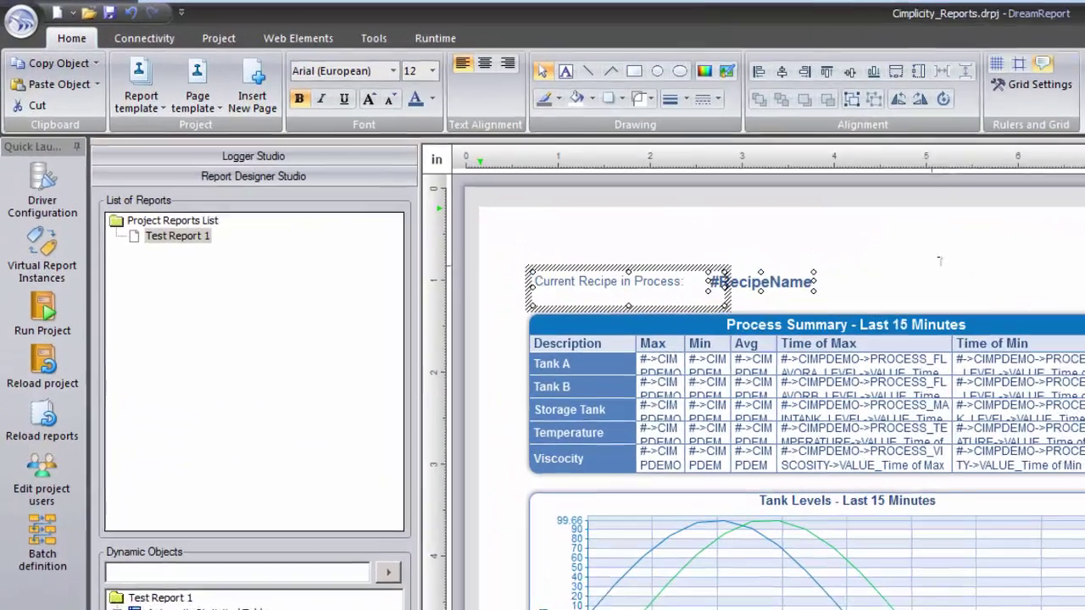
click(939, 260)
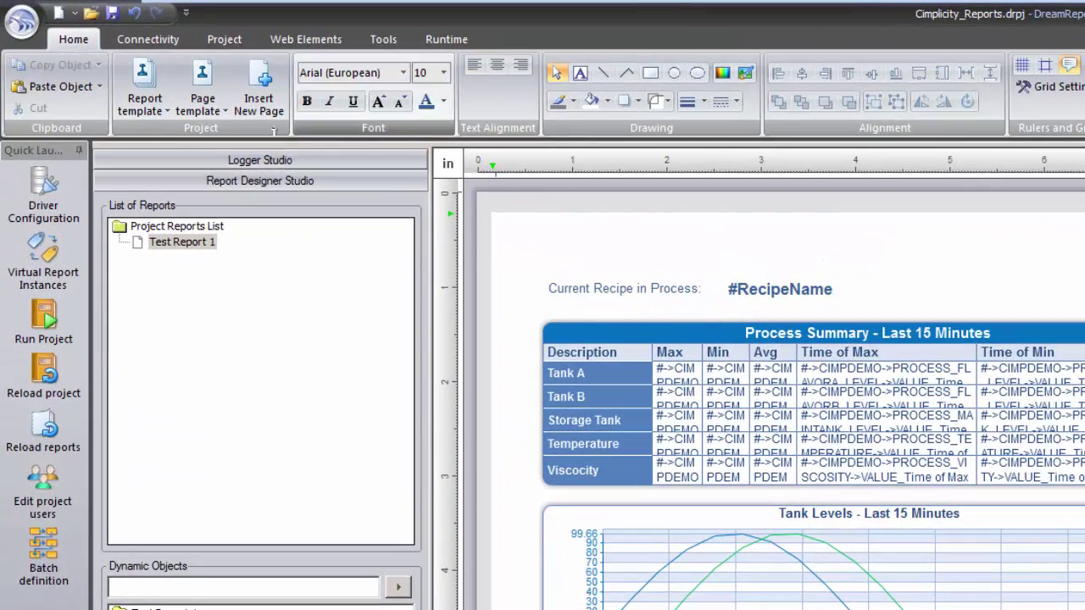
Apply the My_Page_Template.PTDR page template and move the recipe label down below the header
click(203, 95)
click(225, 186)
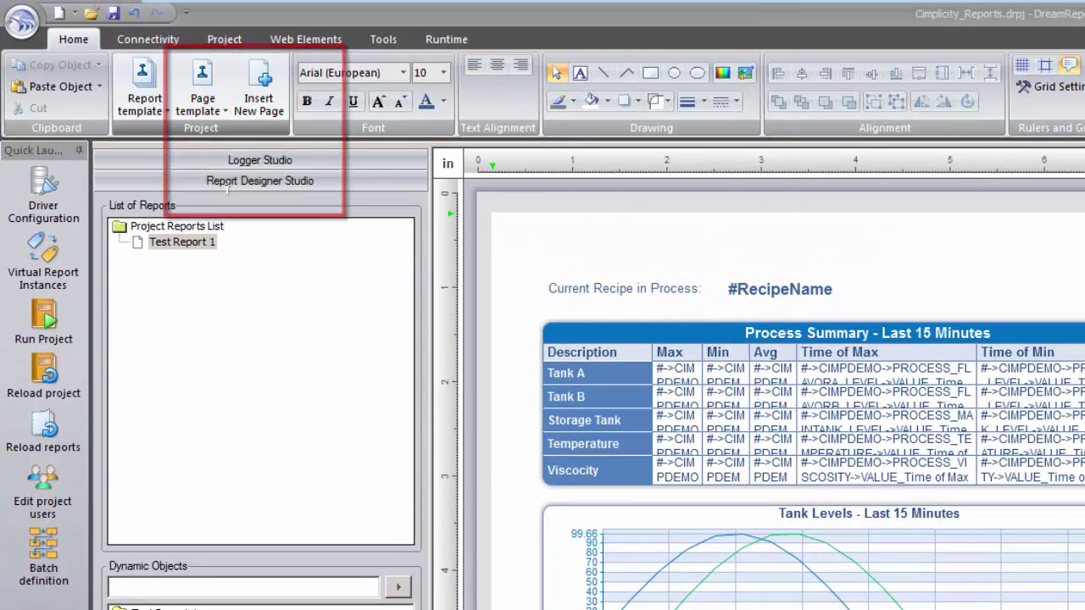
double_click(242, 151)
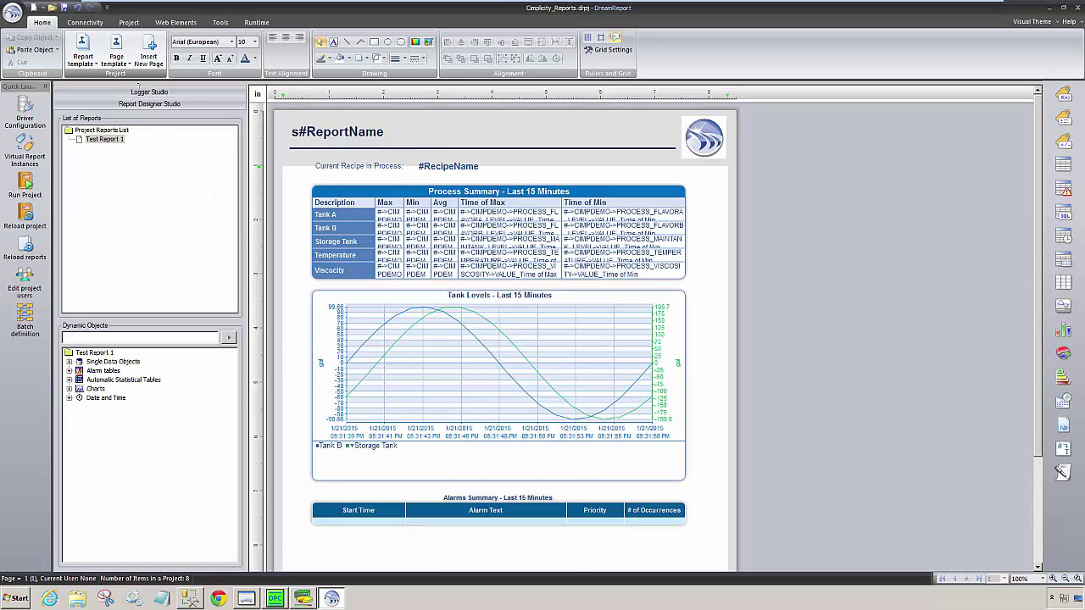
drag(300, 158, 429, 175)
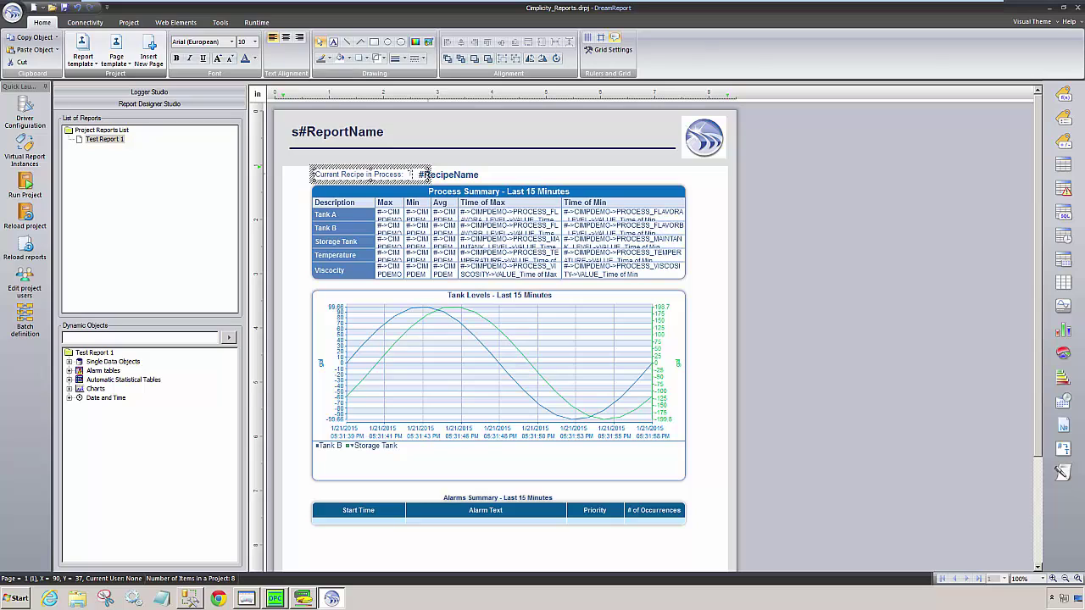
click(544, 173)
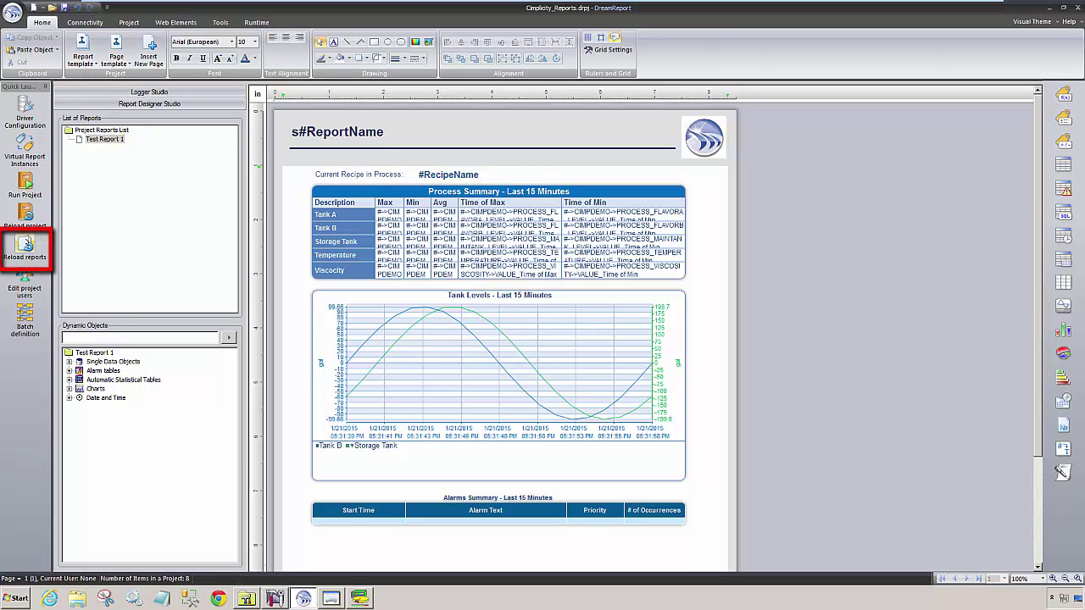
Reload the reports and start a Cherry Smack recipe batch in CIMPLICITY
click(25, 244)
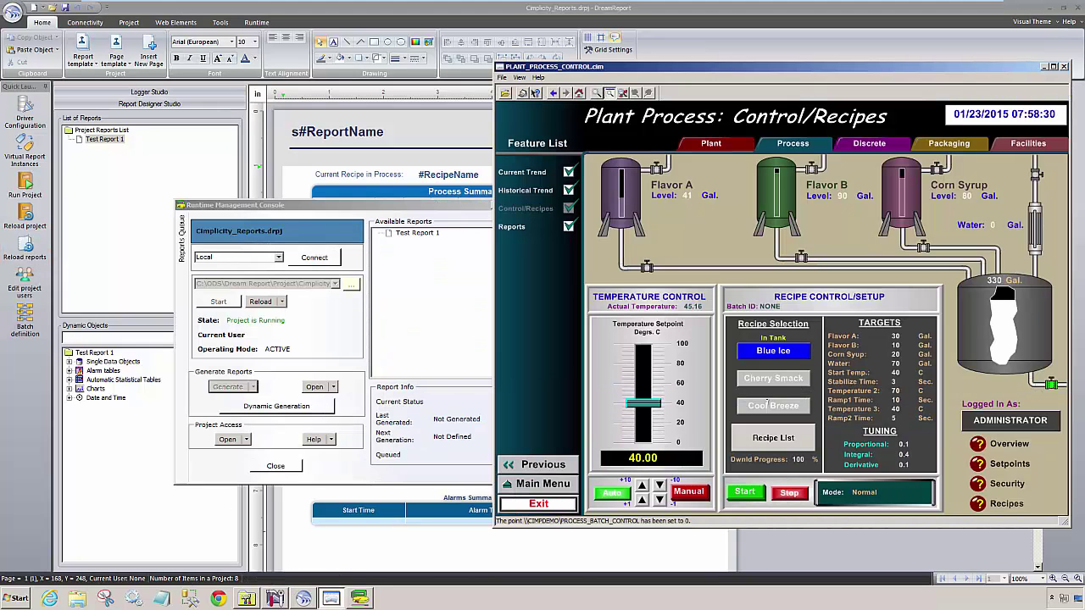
click(769, 378)
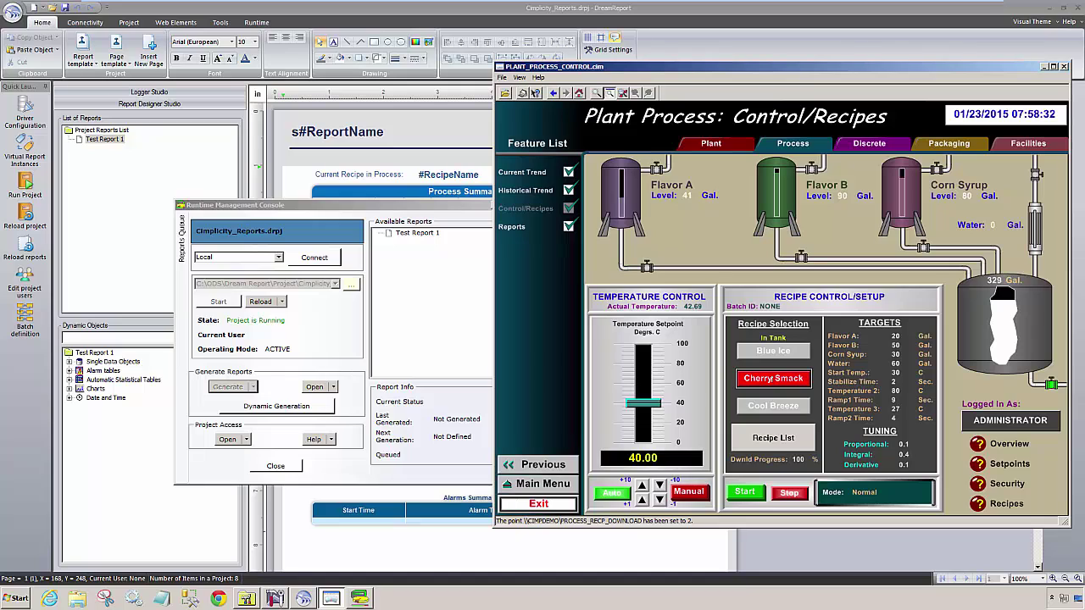
click(744, 492)
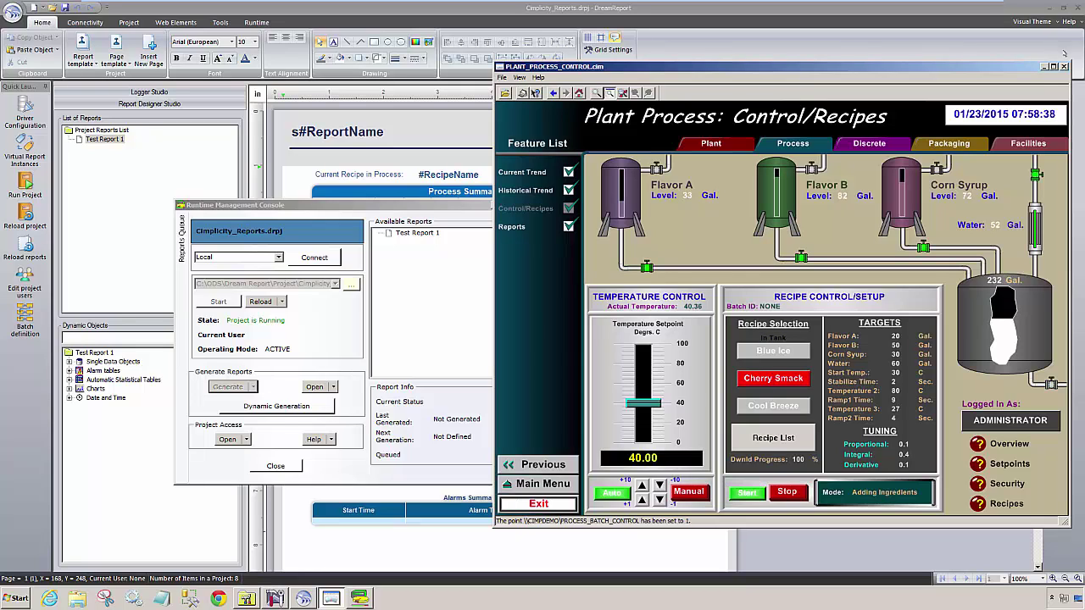
Minimize the report designer and generate Test Report 1 from the Runtime Console
click(1051, 8)
click(1050, 8)
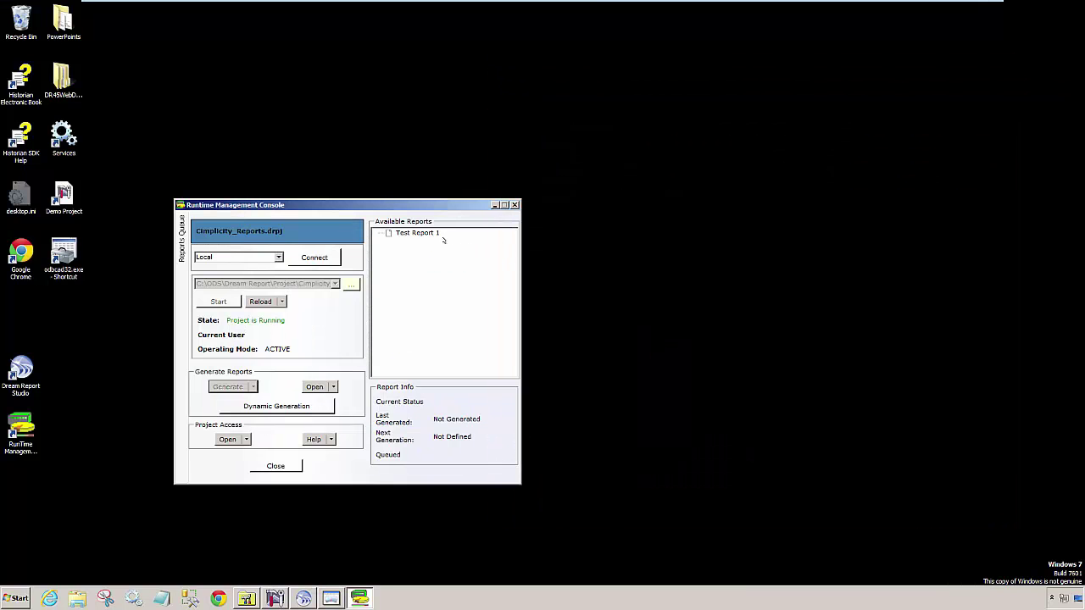
click(437, 236)
click(229, 387)
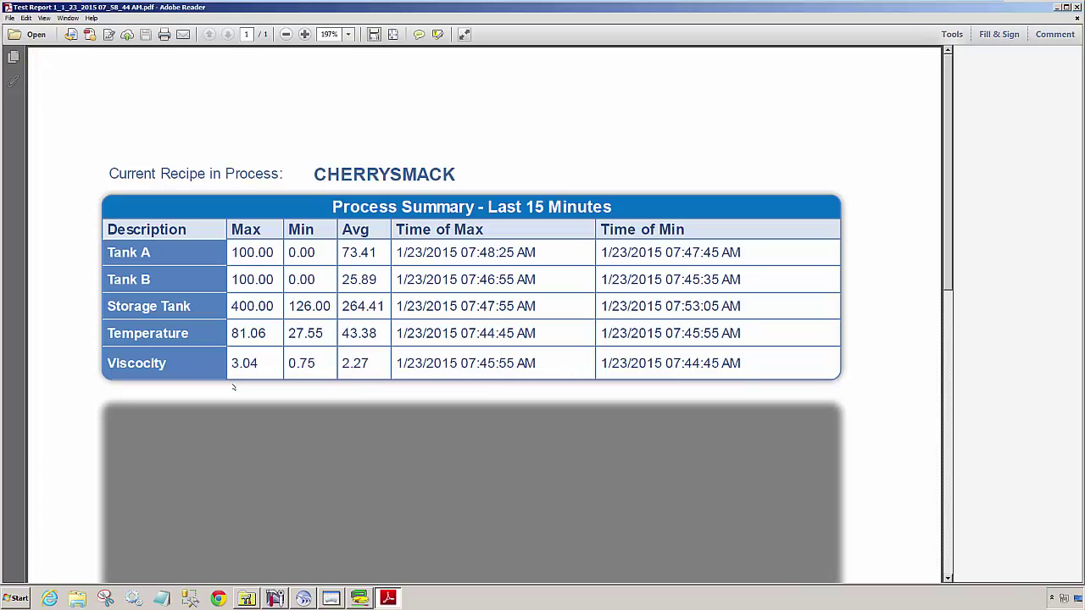
Fit the Test Report 1 PDF page in view and inspect the CHERRYSMACK recipe name
scroll(1021, 304, down, 2)
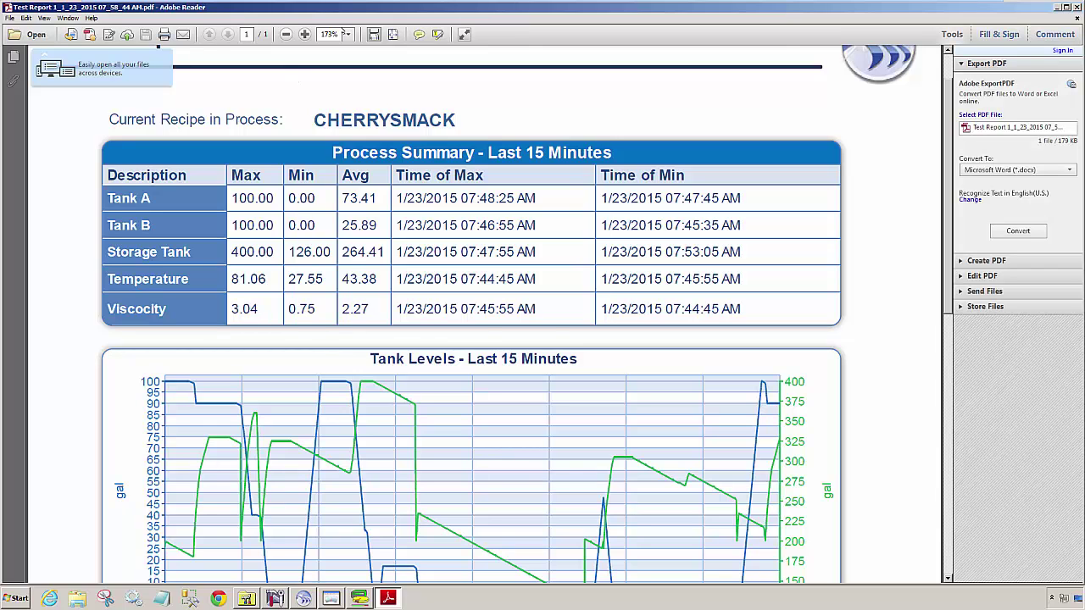
click(392, 34)
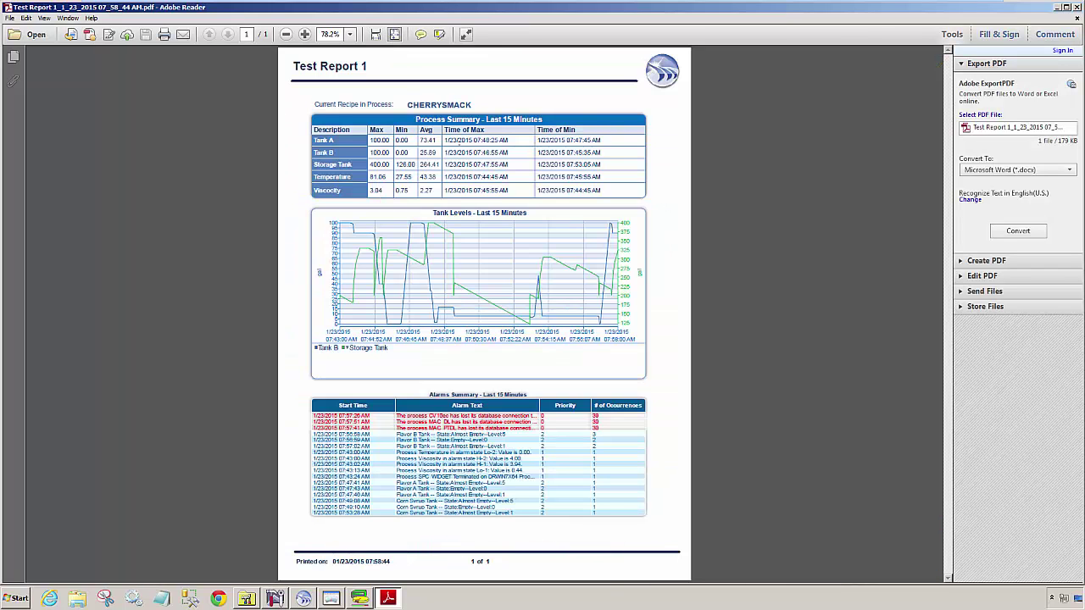
double_click(464, 105)
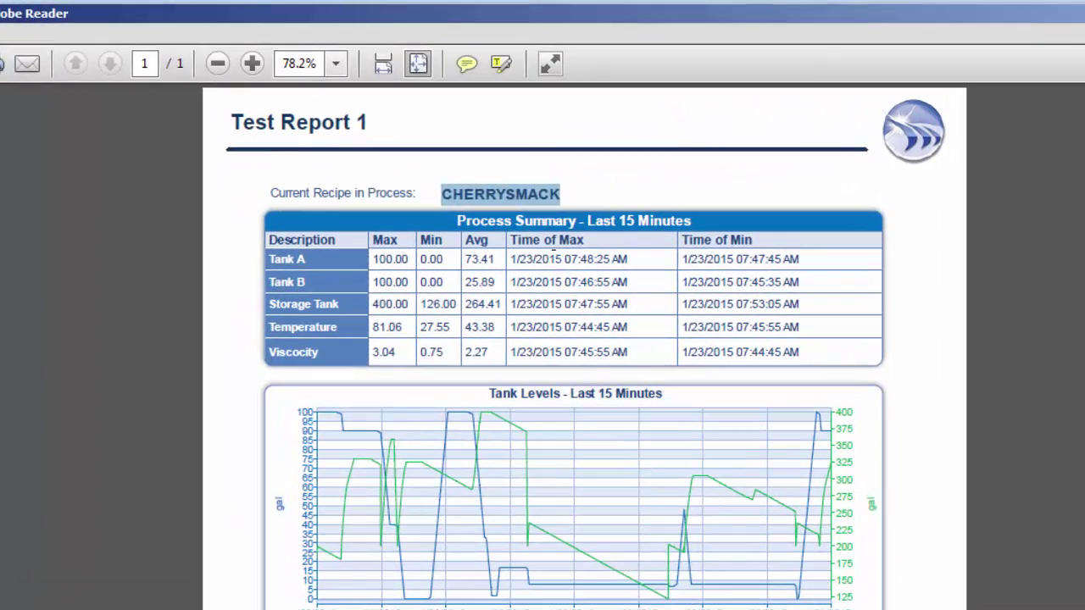
click(524, 212)
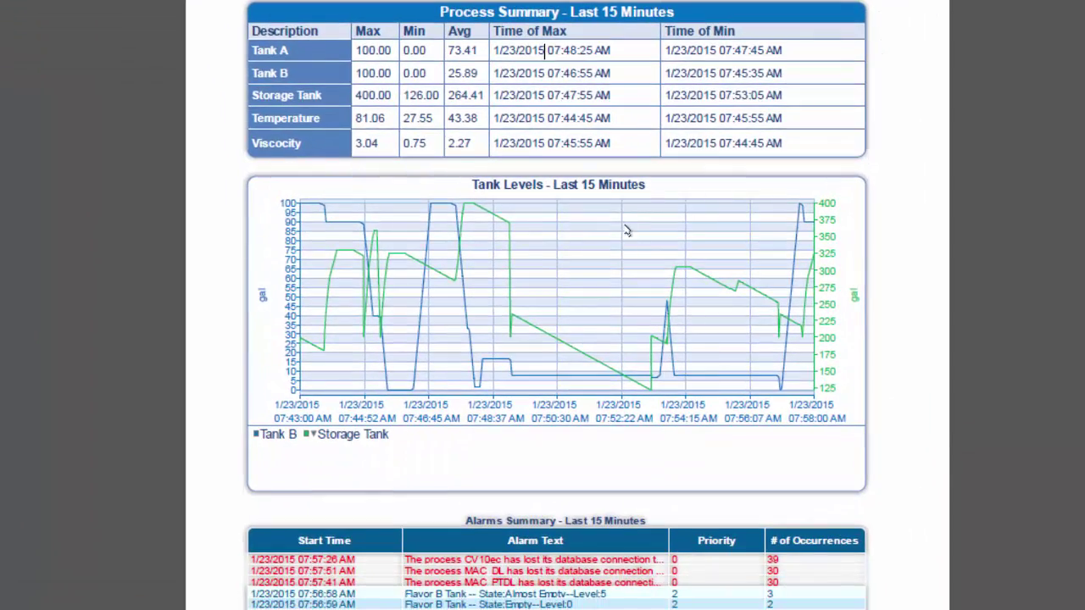